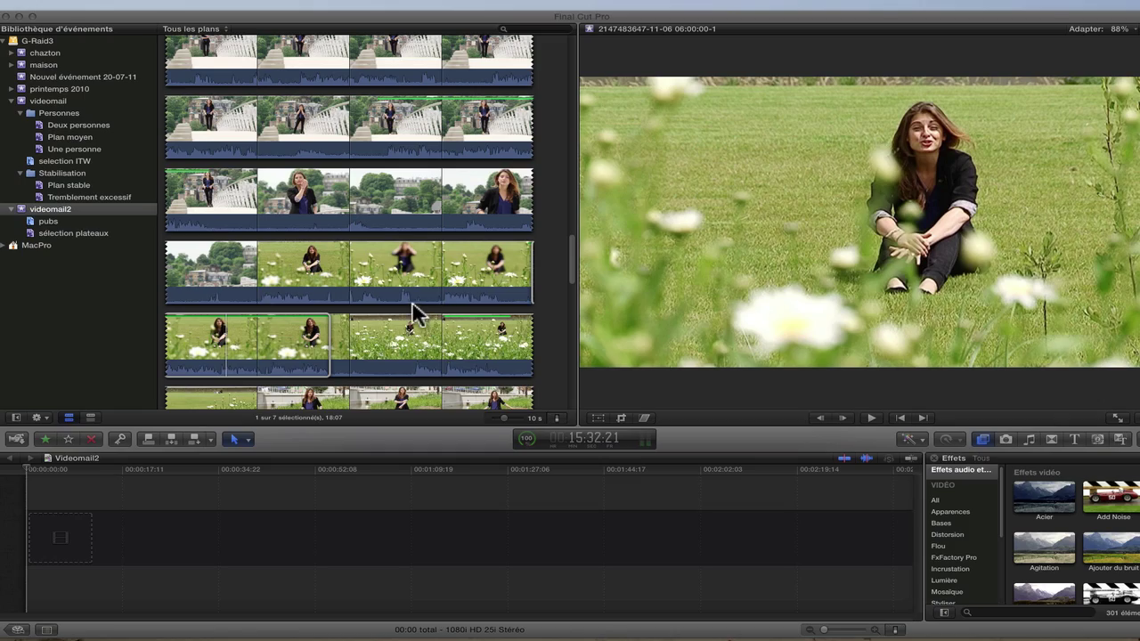
Mark the start of a selection at 15:56:08 in the videomail2 footage, on the wide shot of the woman sitting among daisies
click(395, 335)
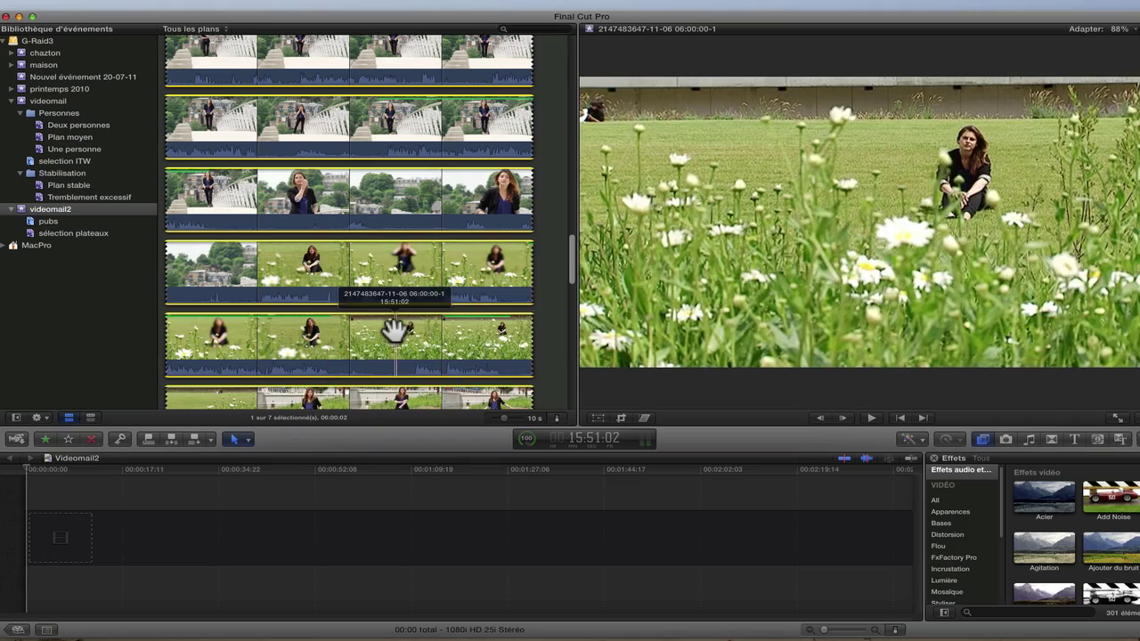
key(space)
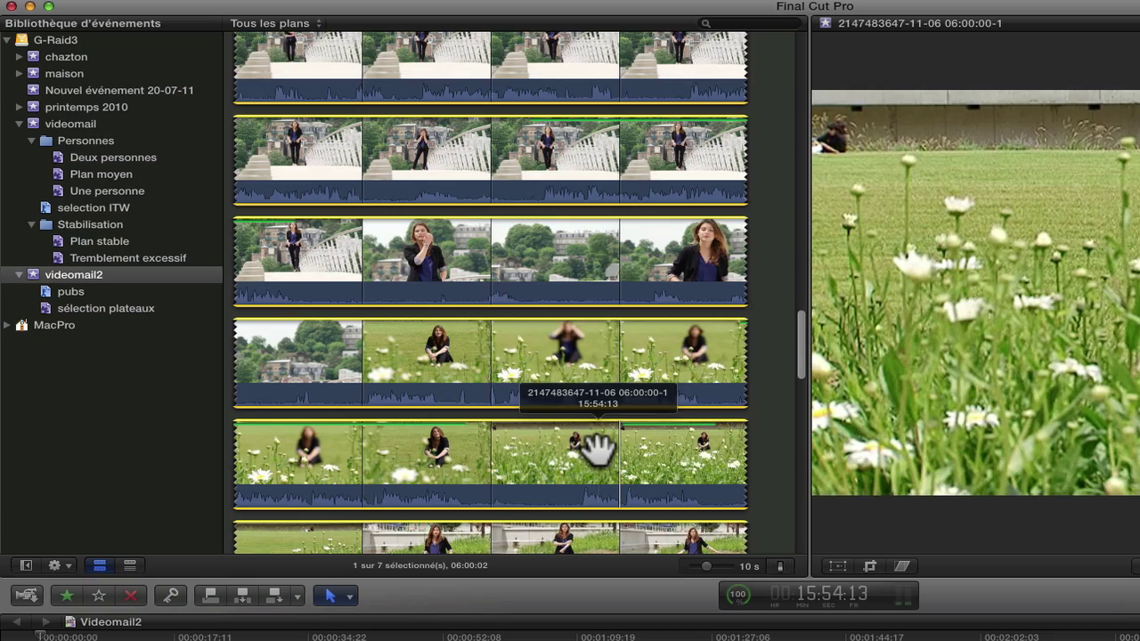
click(424, 336)
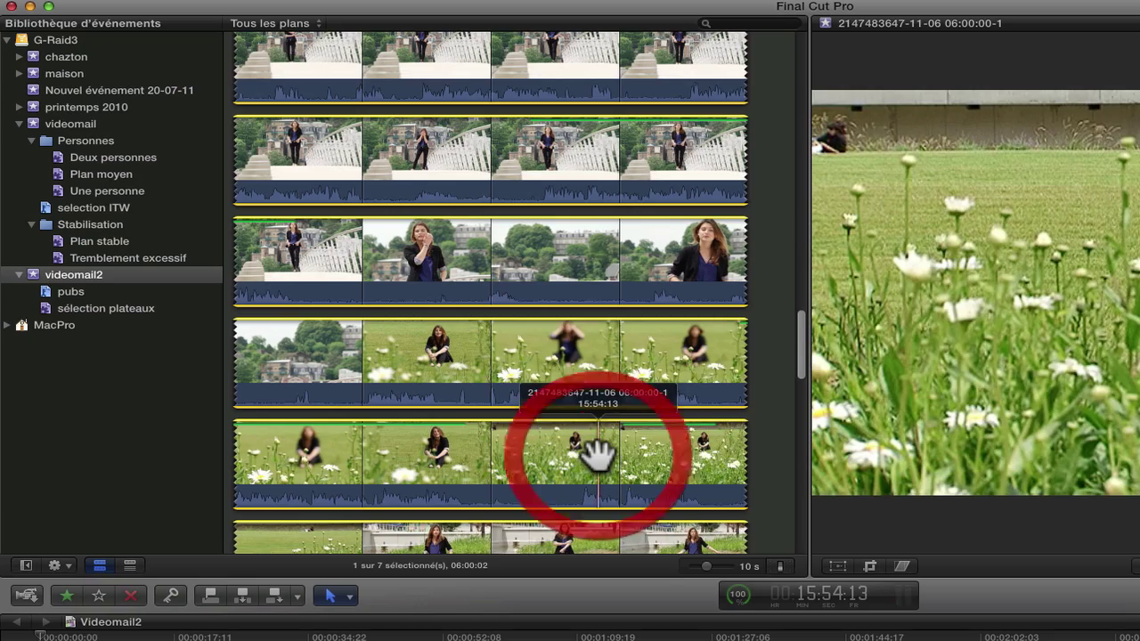
click(547, 455)
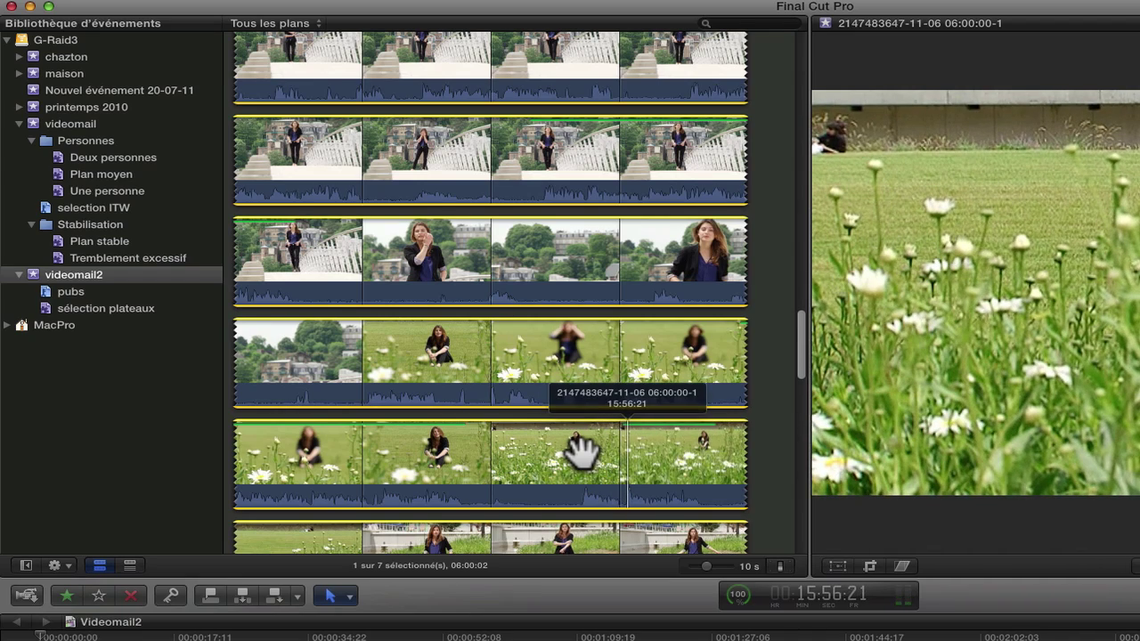
scroll(580, 454, up, 1)
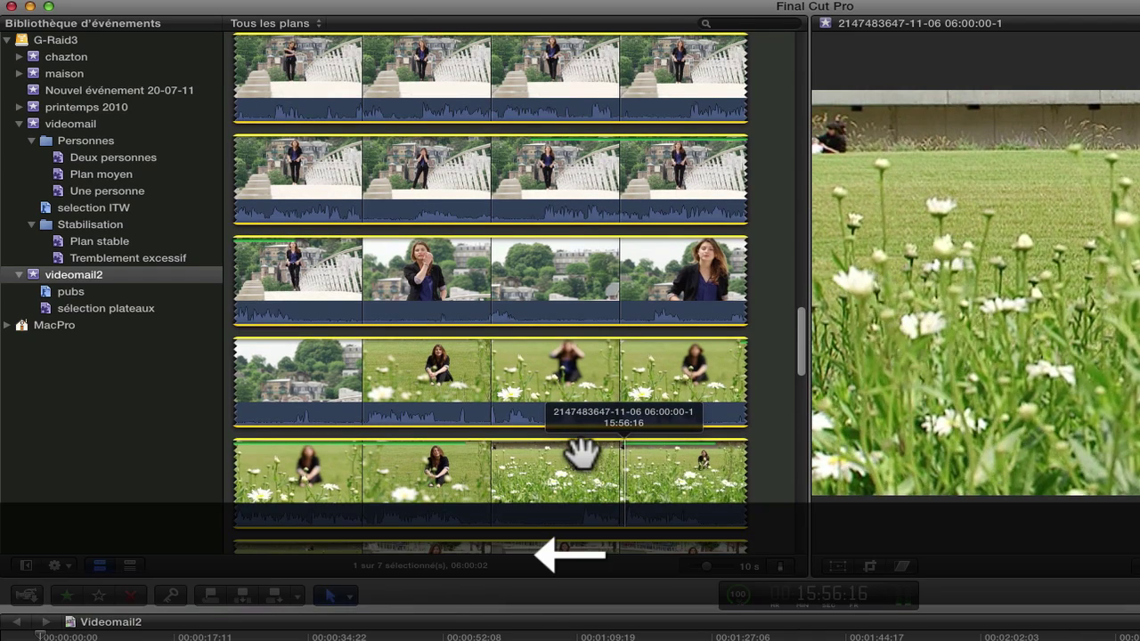
key(Left)
key(Left)
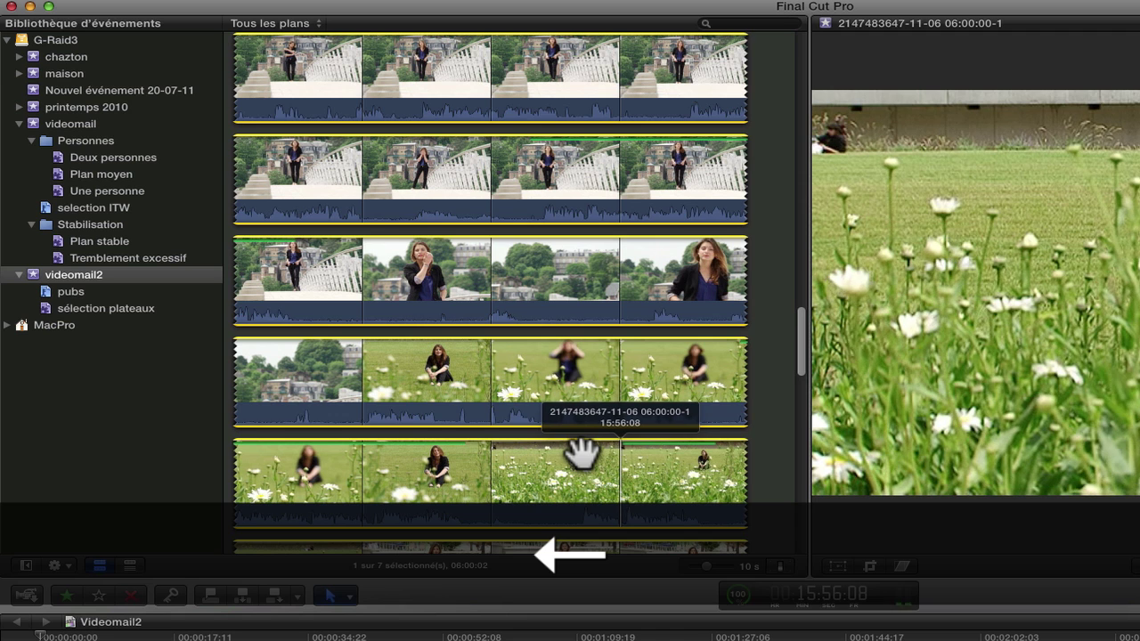
key(Left)
key(i)
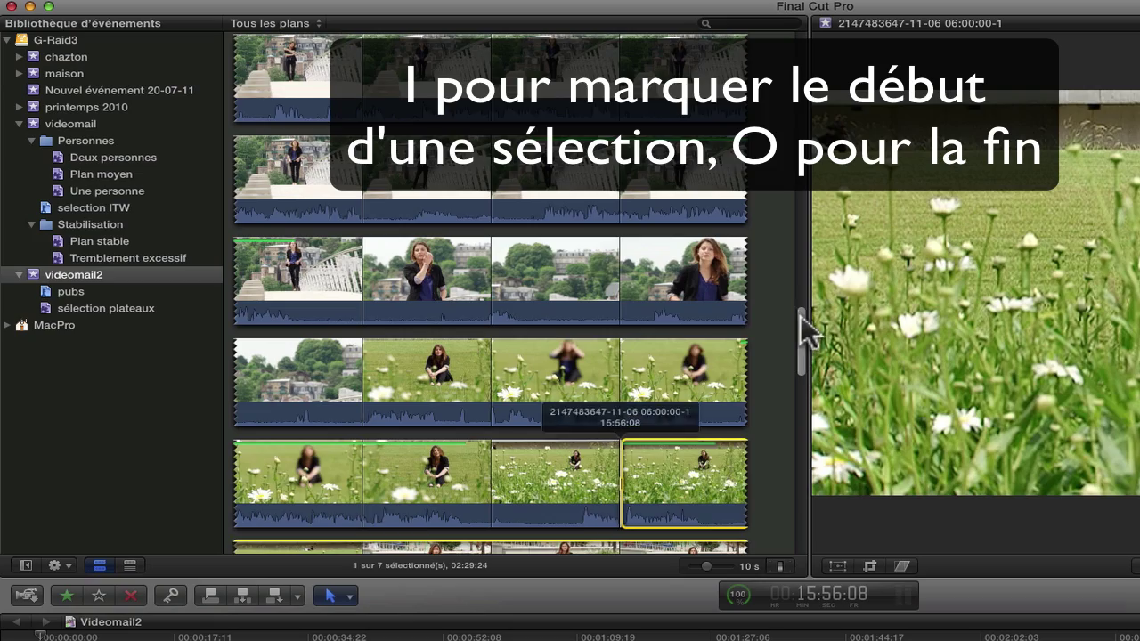
Play the daisy shot onward and mark the end of the selection at 16:02:18
drag(804, 318, 801, 352)
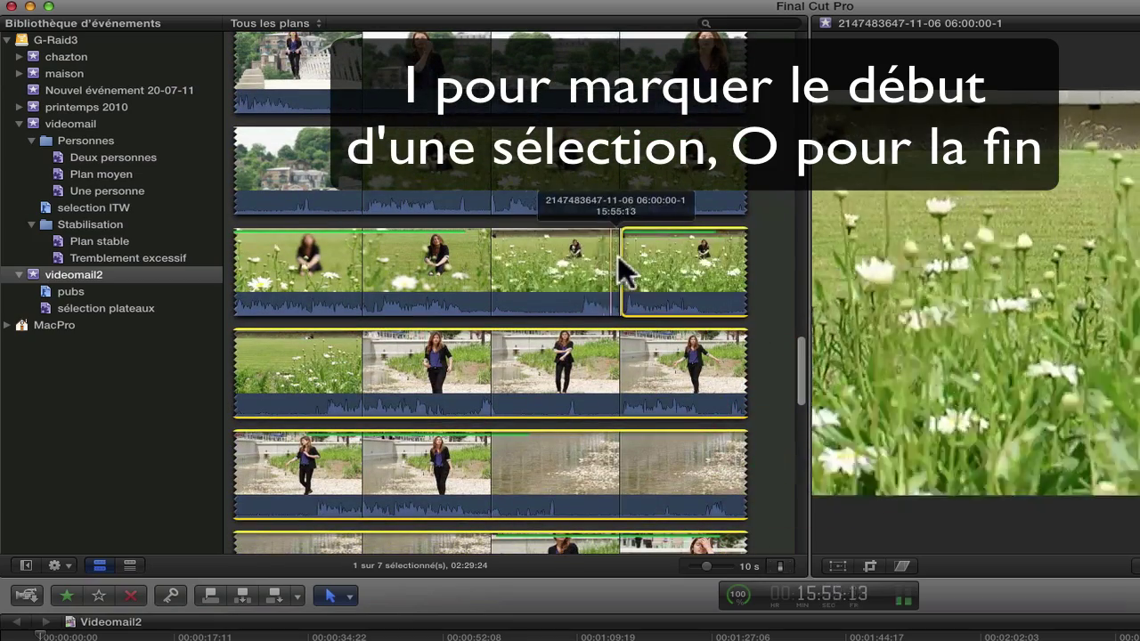
key(space)
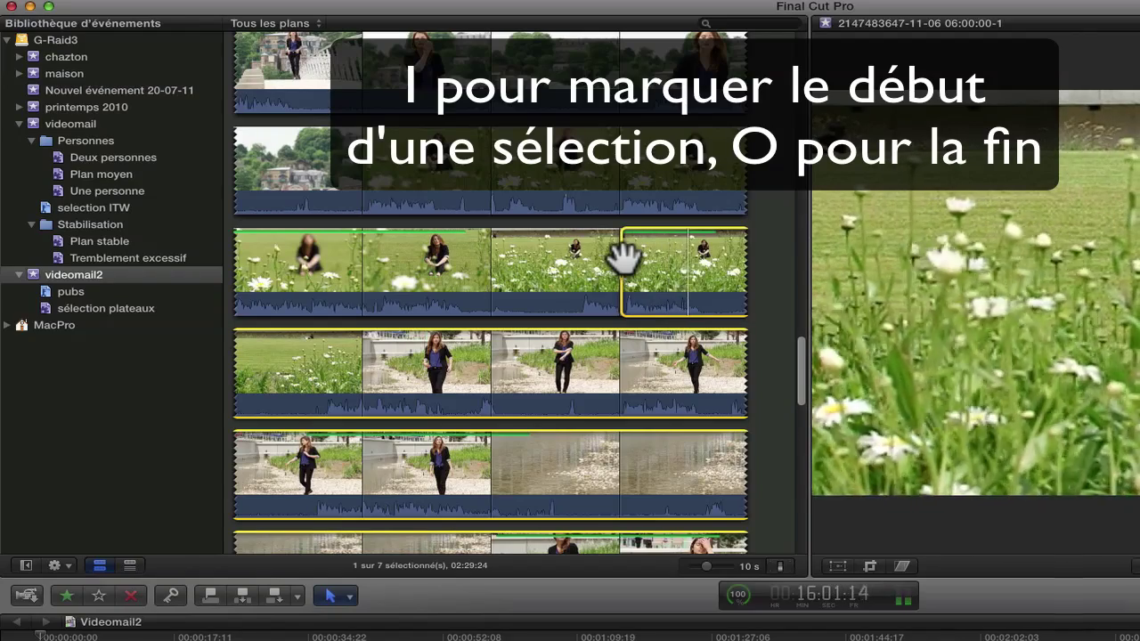
key(space)
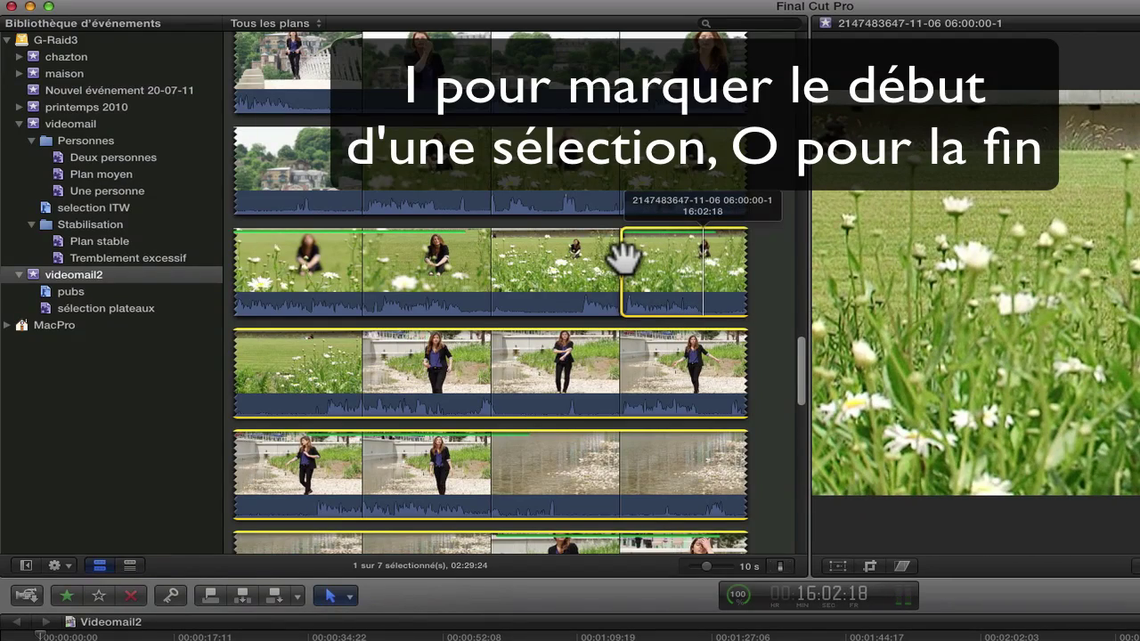
key(o)
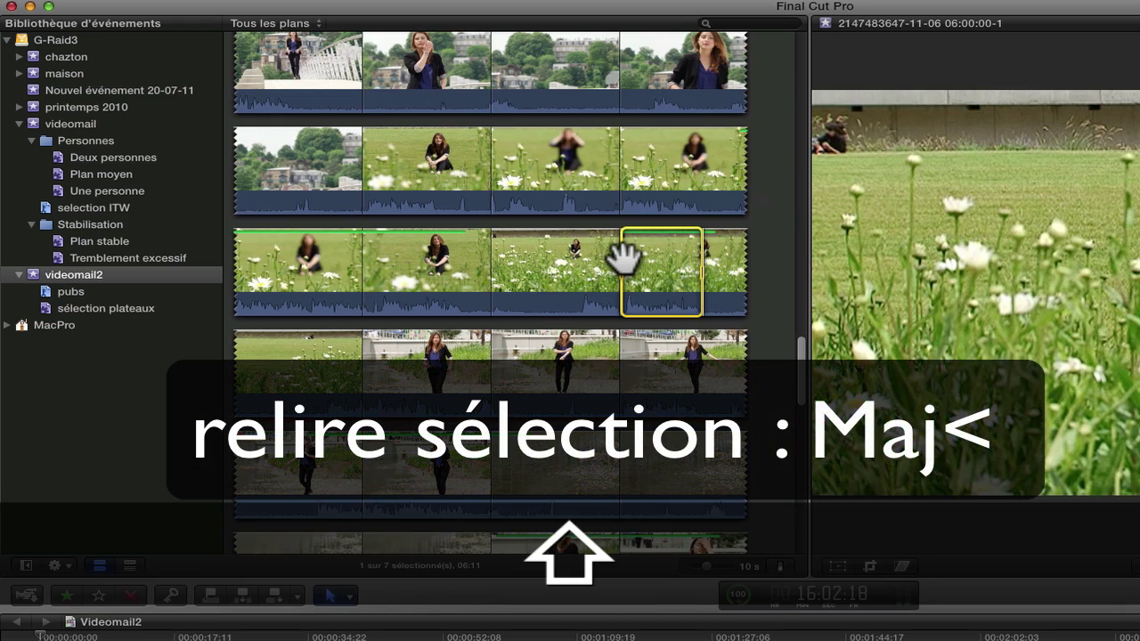
Replay only the selected range of the daisy shot to check its start and end
key(shift+less)
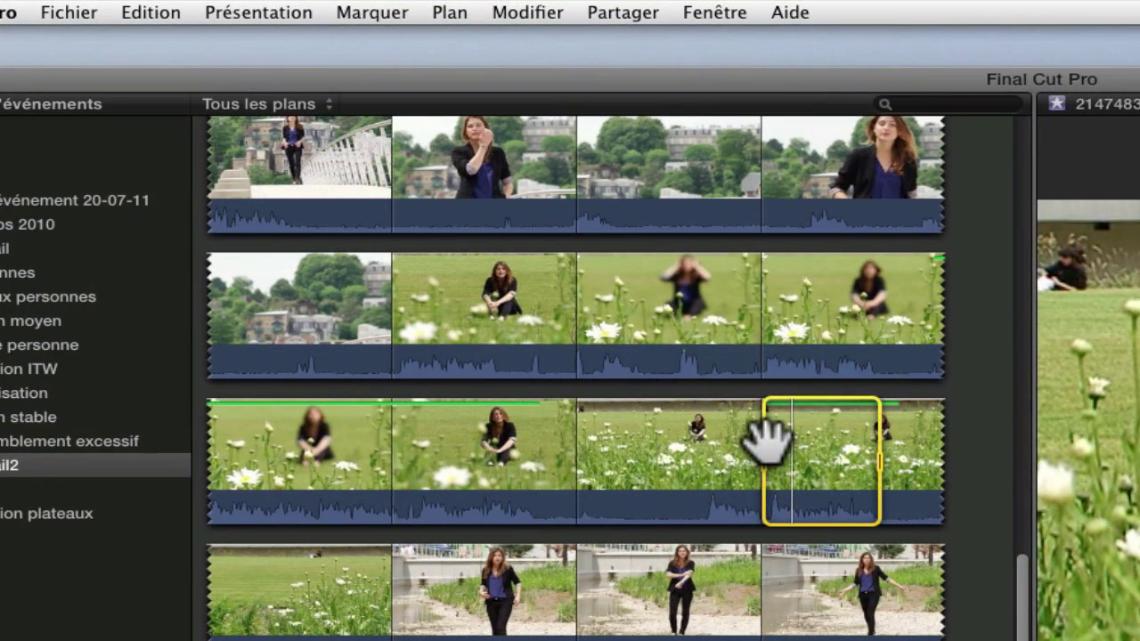
click(258, 13)
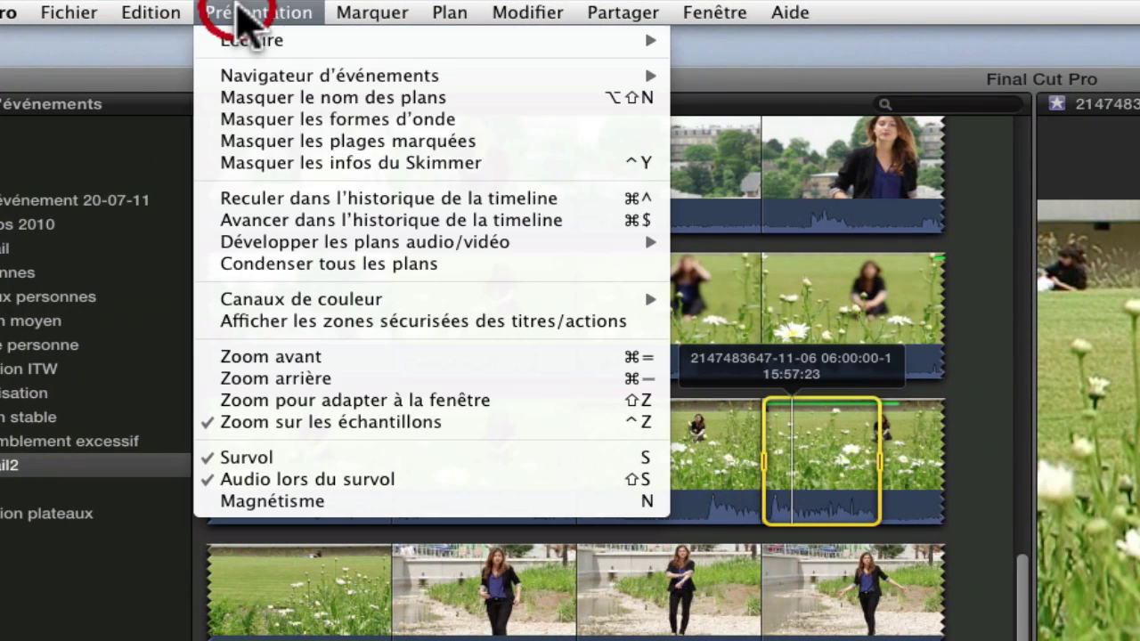
mouse_move(251, 42)
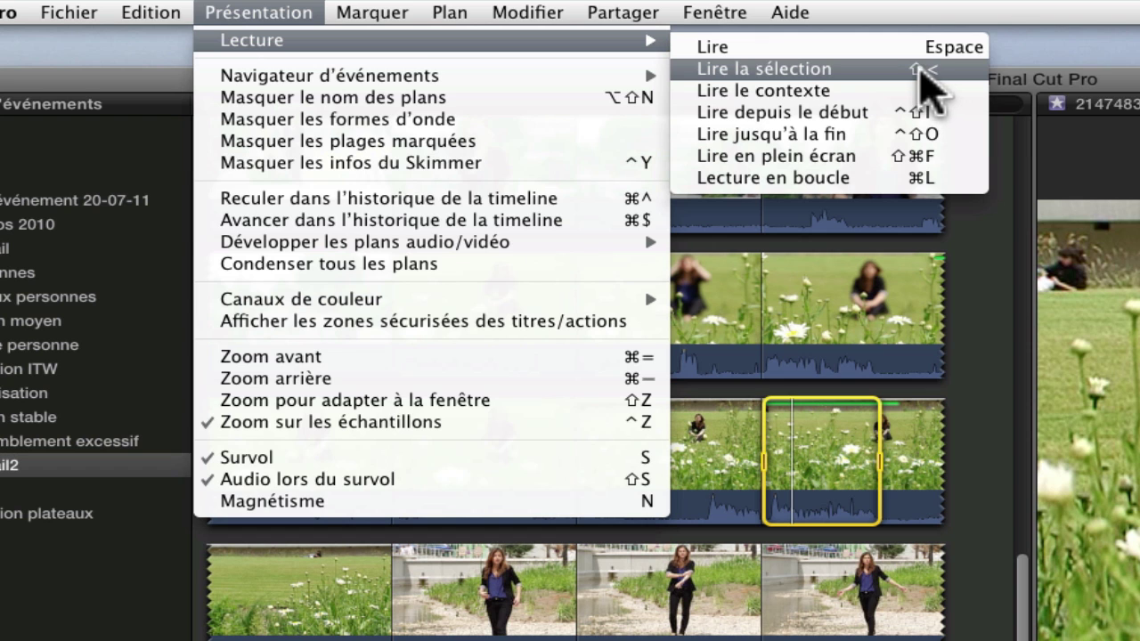
click(926, 80)
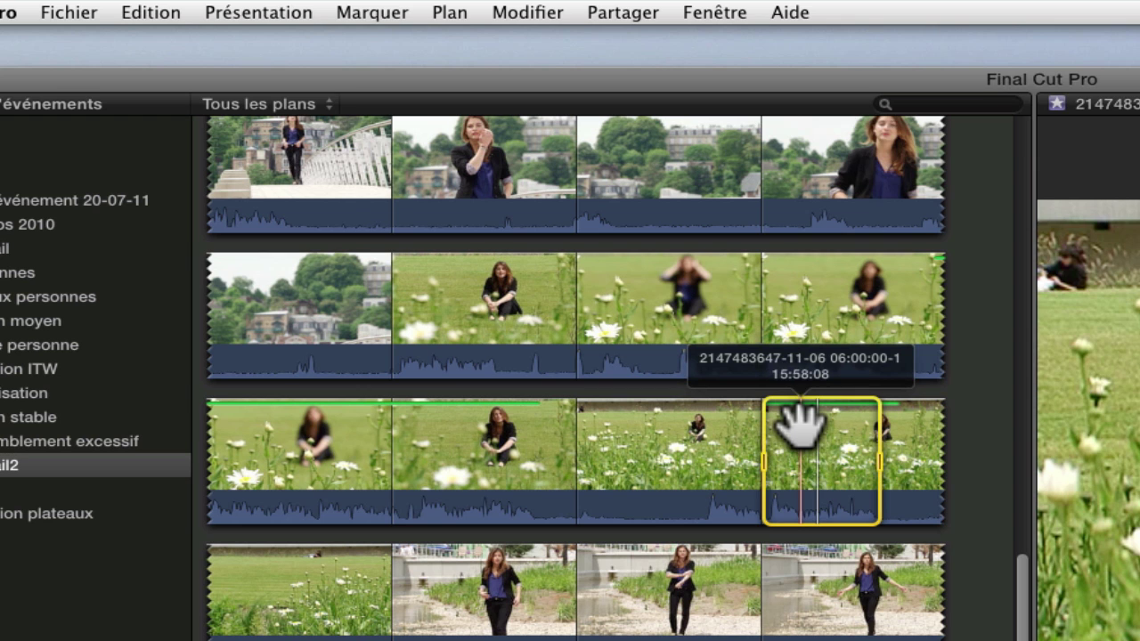
key(ctrl+y)
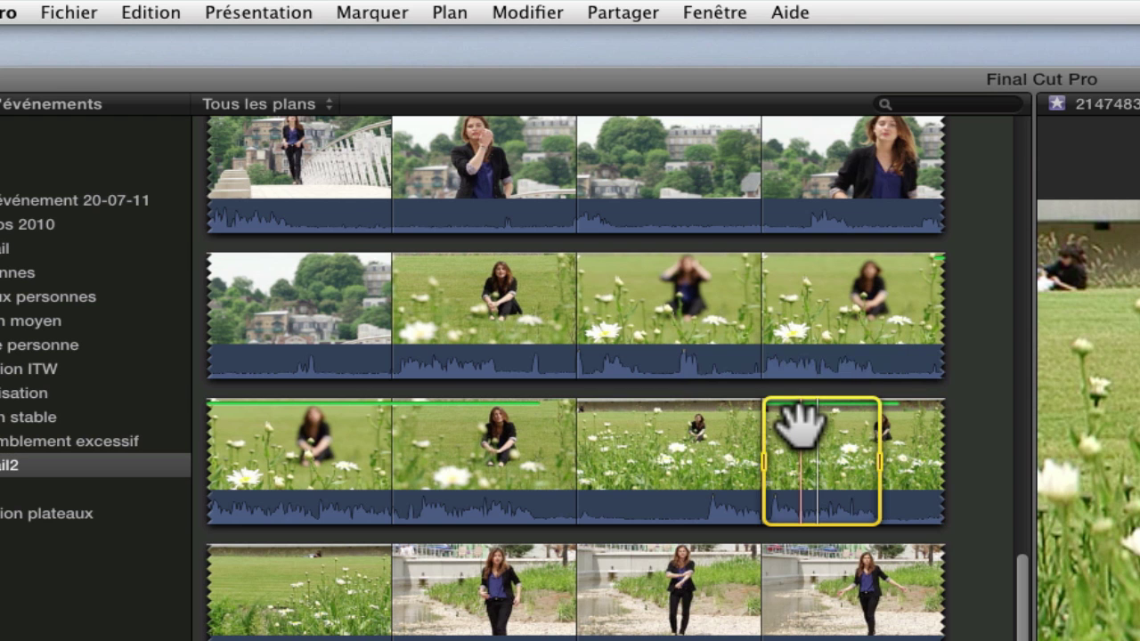
key(ctrl+y)
key(ctrl+y)
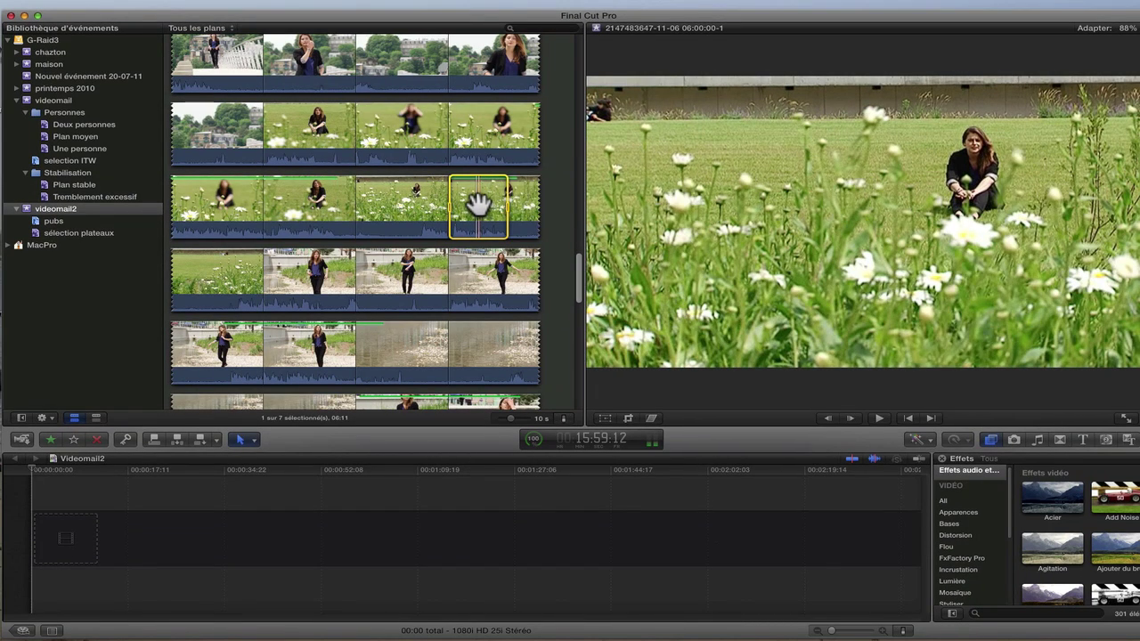
Place the selected daisy range as the first clip in the Videomail2 timeline
drag(479, 205, 228, 543)
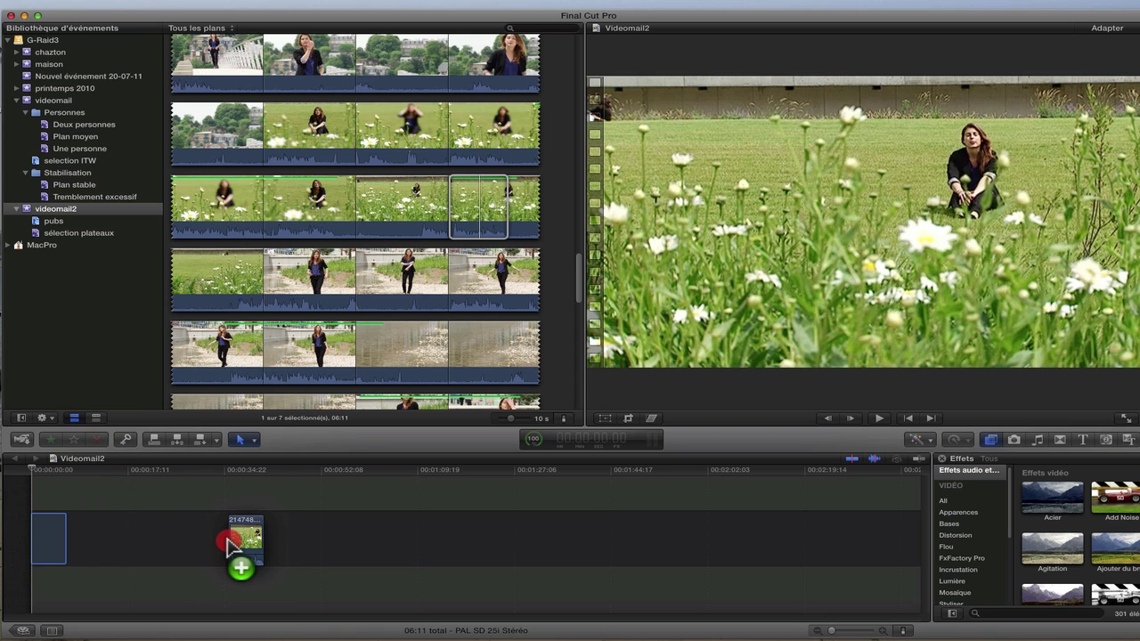
drag(228, 545, 31, 552)
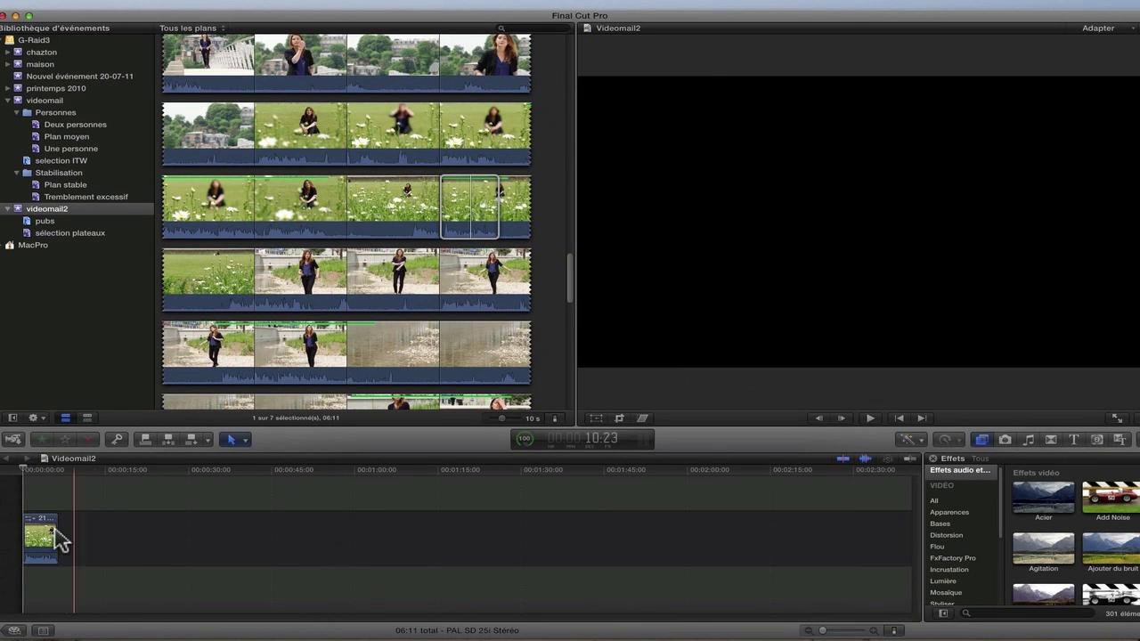
Mark a selection from 16:52:14 to 17:07:17 in the footage of the woman walking beside the water
click(478, 224)
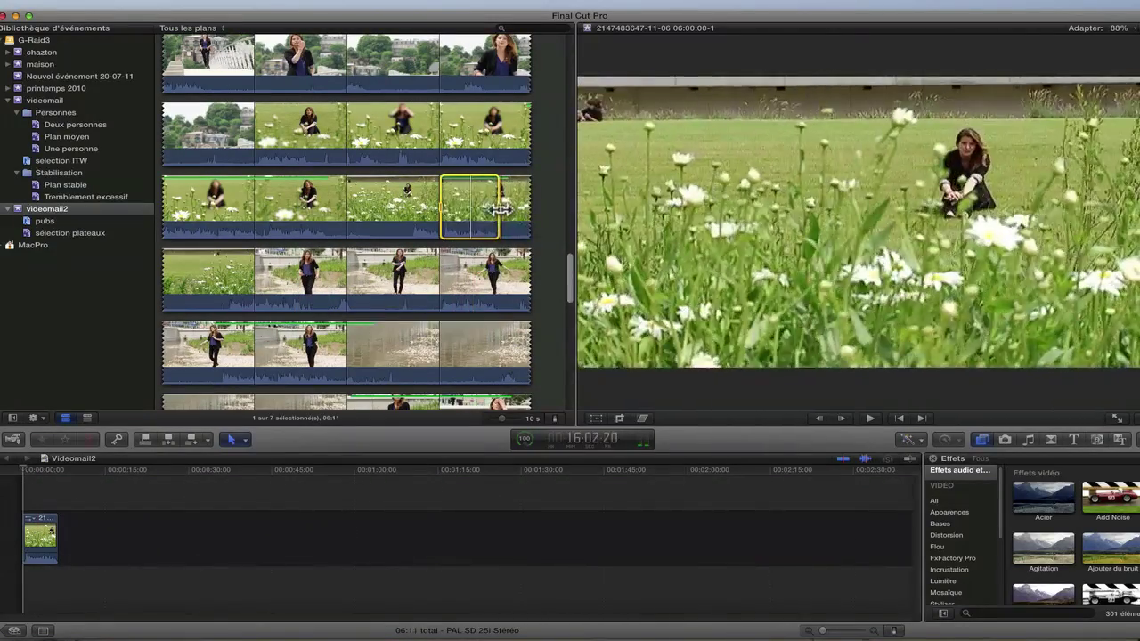
click(209, 293)
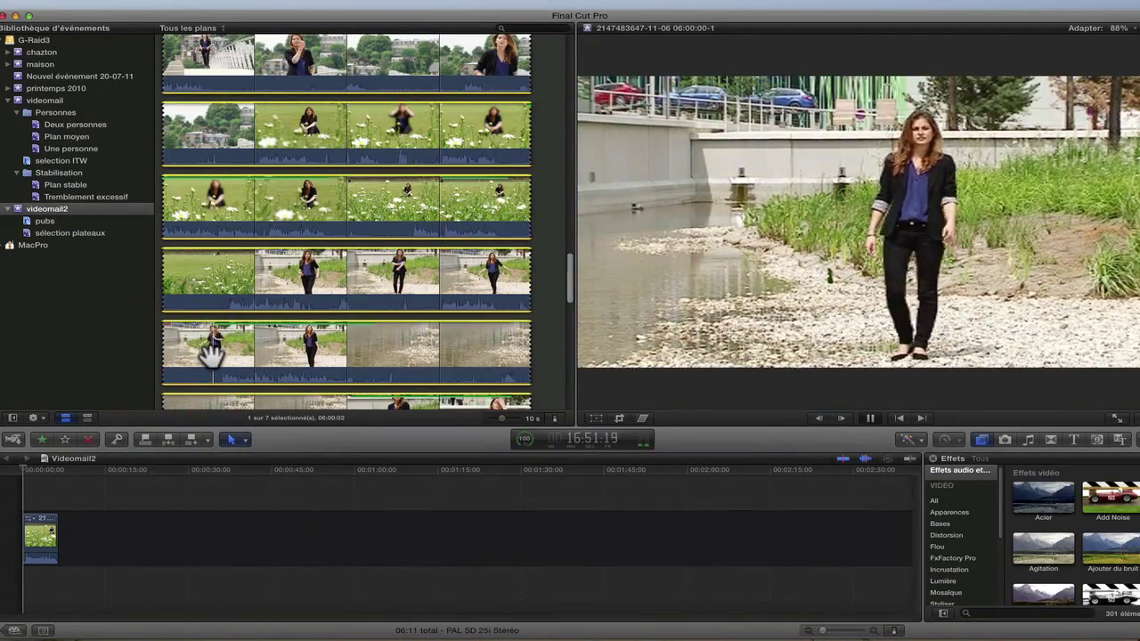
key(space)
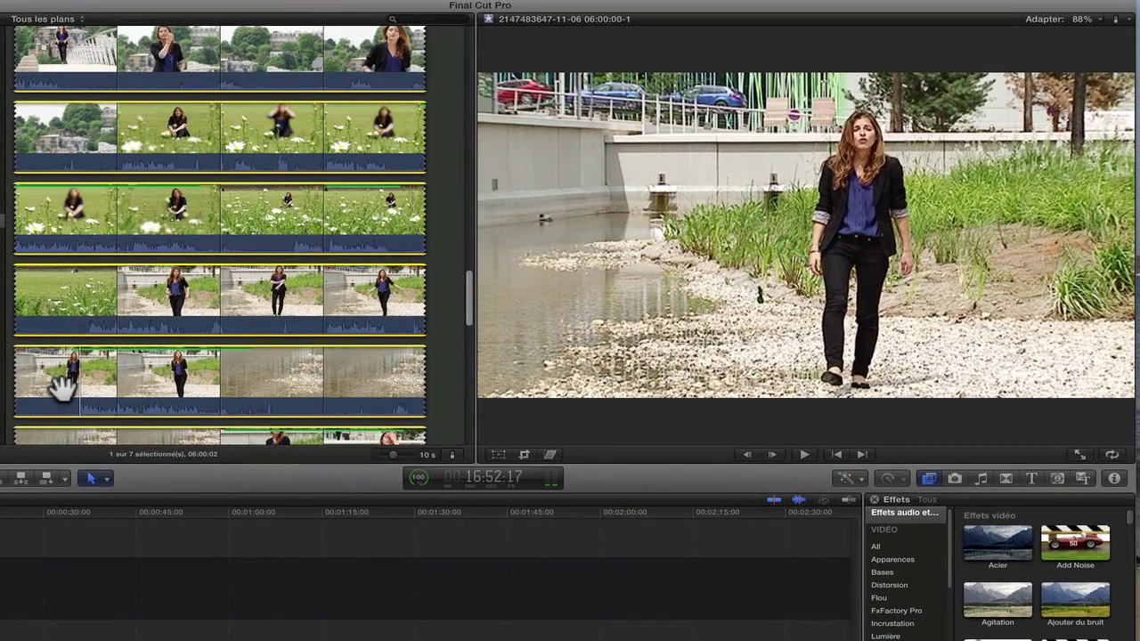
key(i)
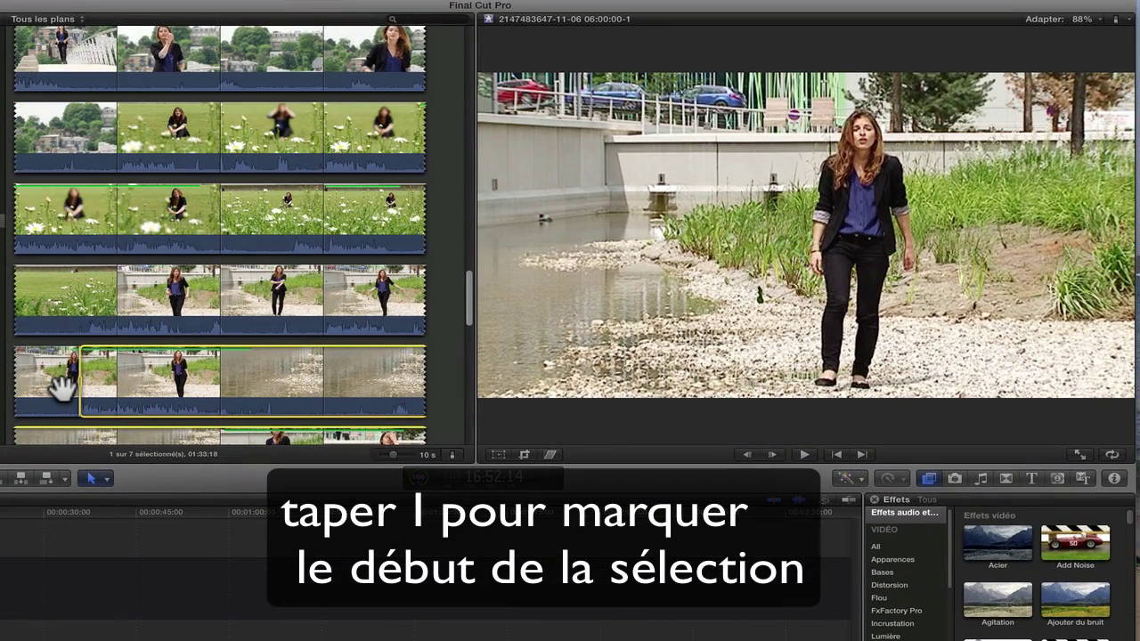
key(space)
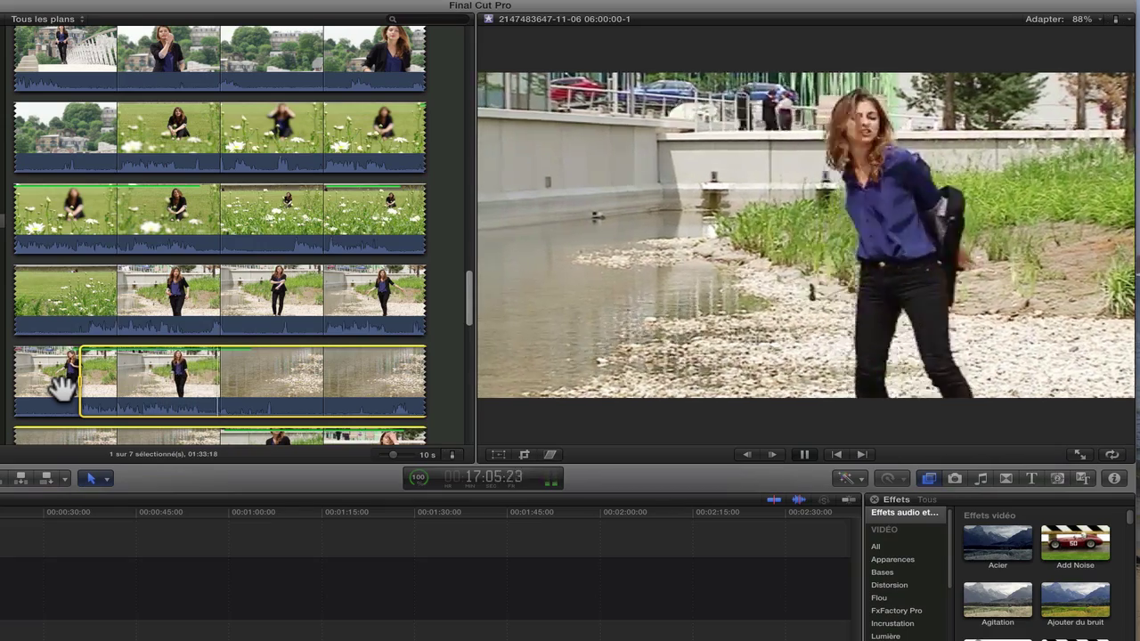
key(space)
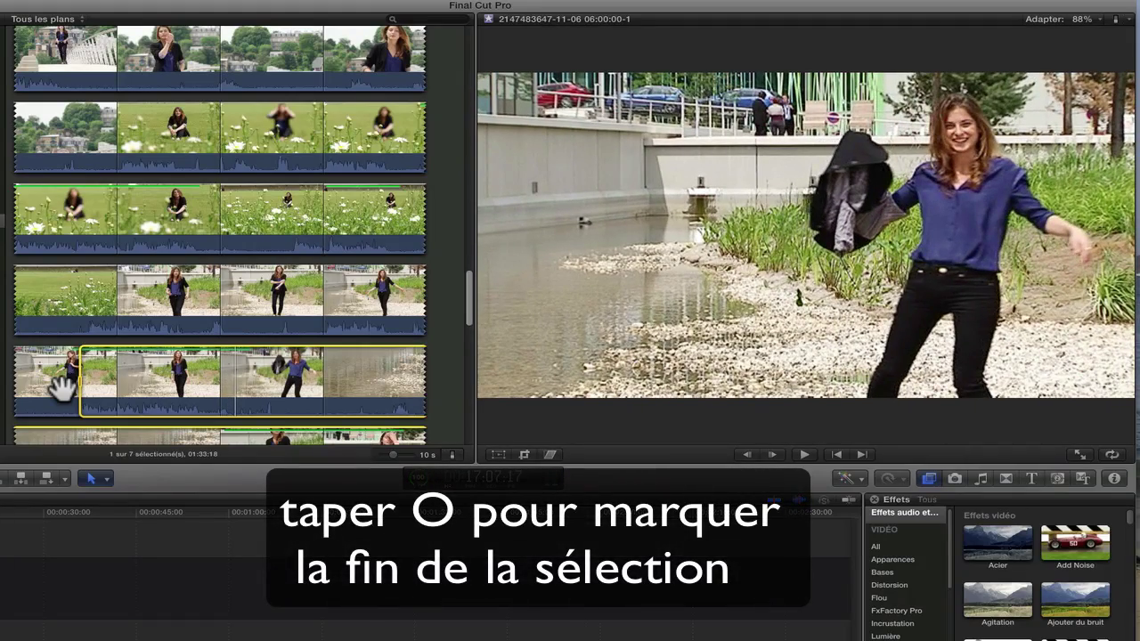
key(o)
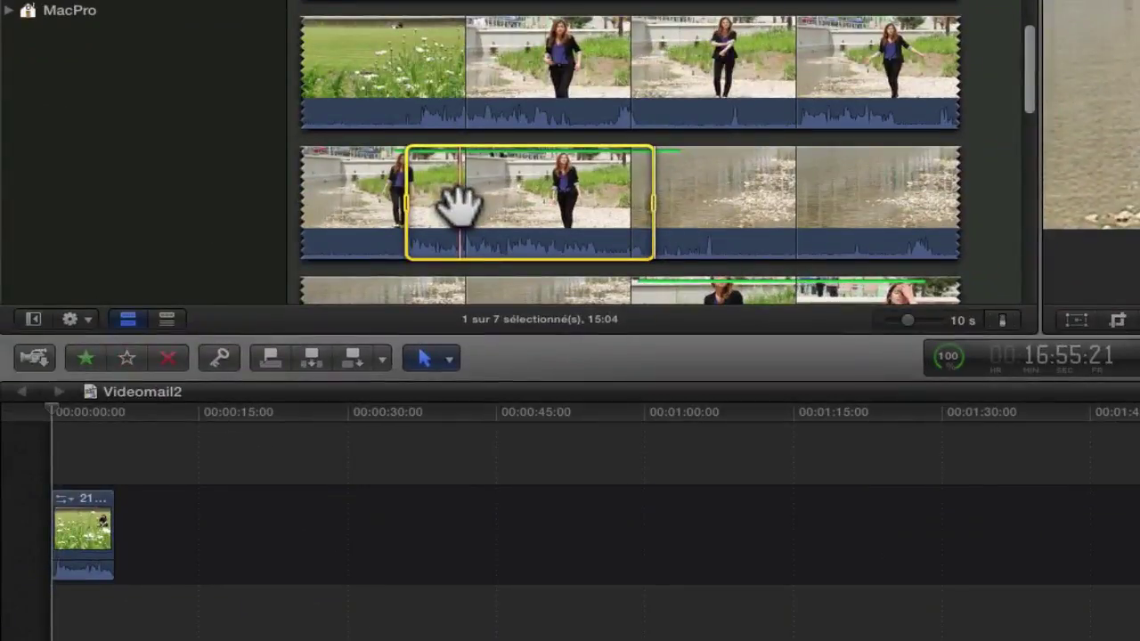
Append the selected waterside range after the daisy clip at the end of the Videomail2 timeline
click(522, 222)
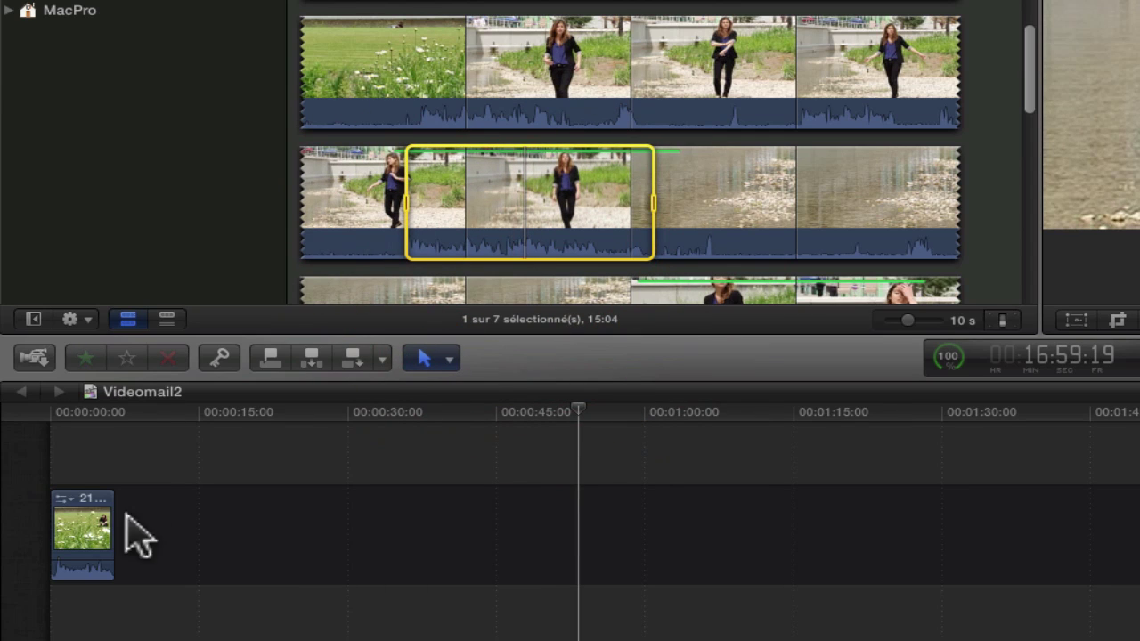
click(131, 537)
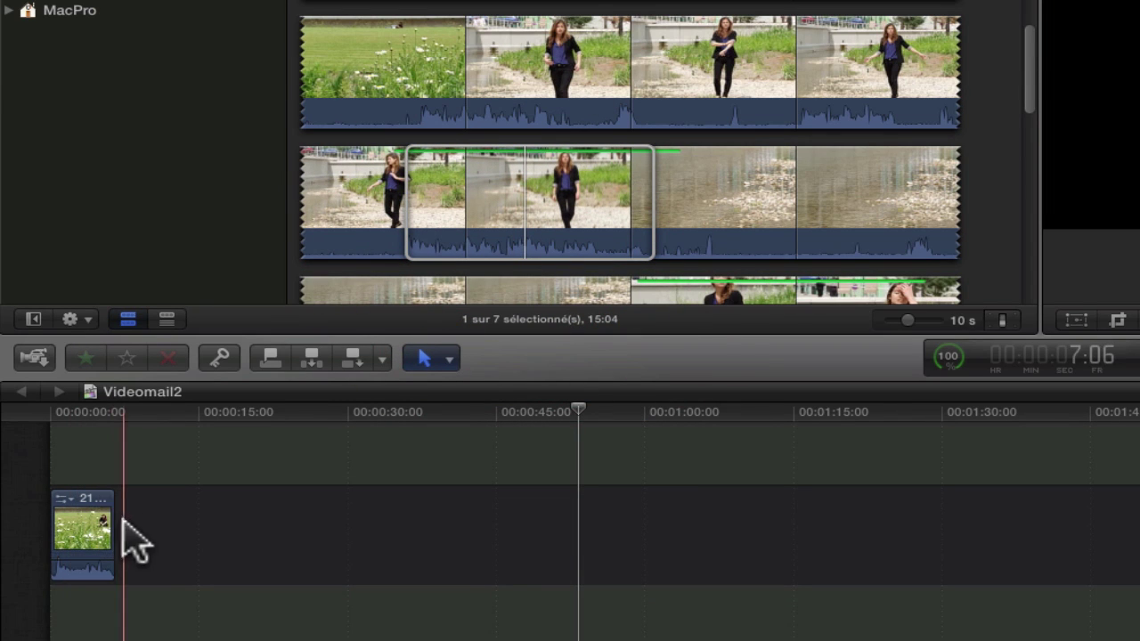
click(353, 360)
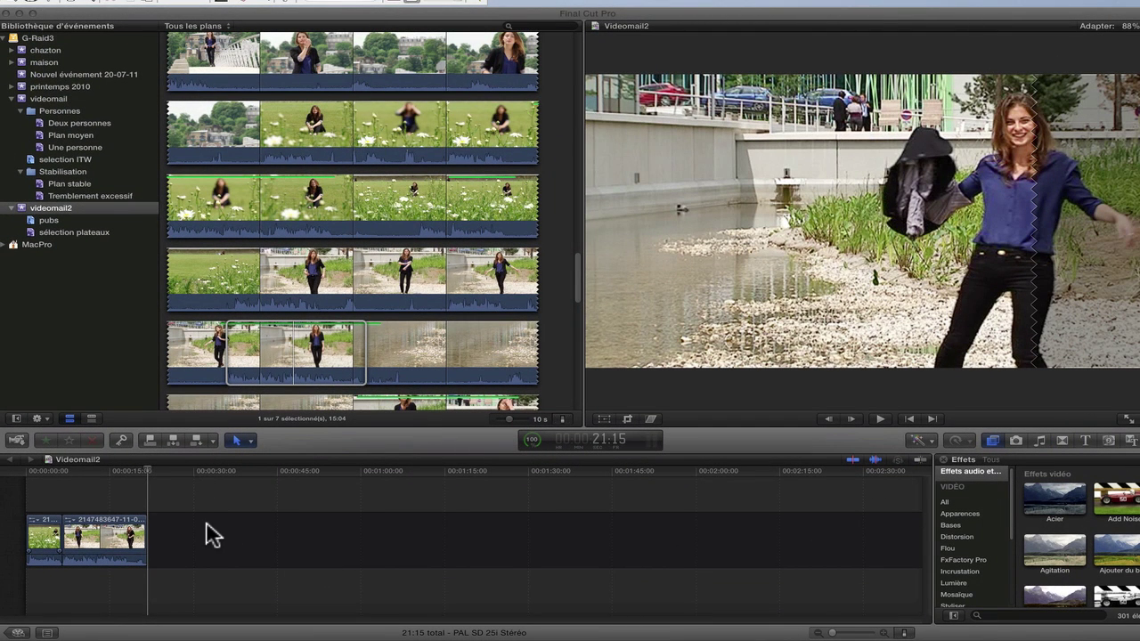
Switch the focus back and forth between the timeline and an empty area of the event library
click(197, 525)
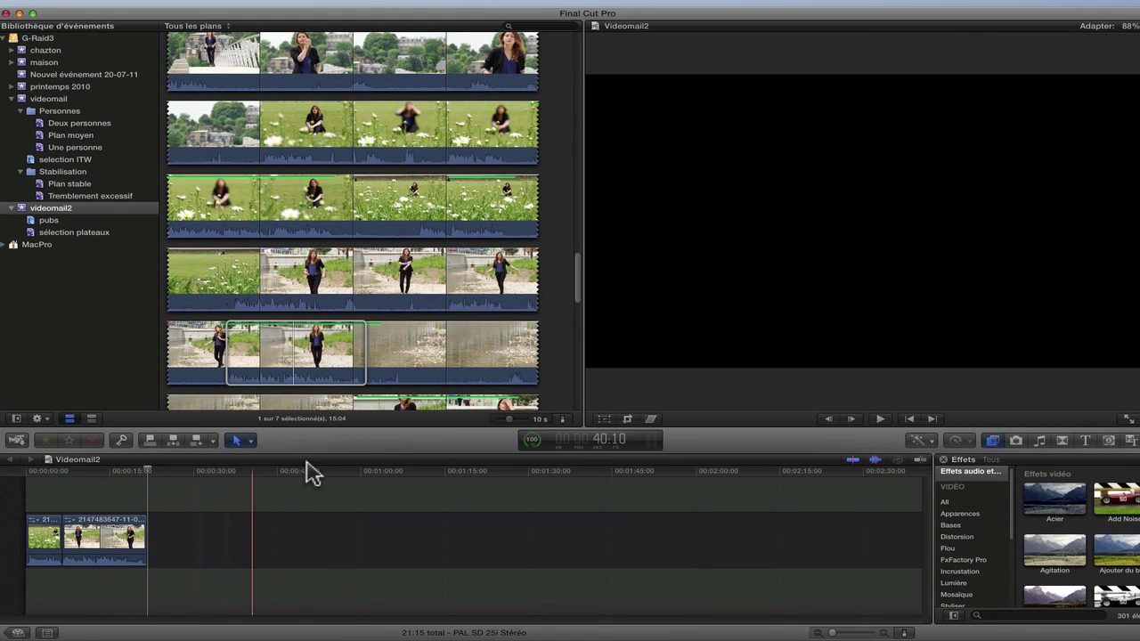
click(69, 298)
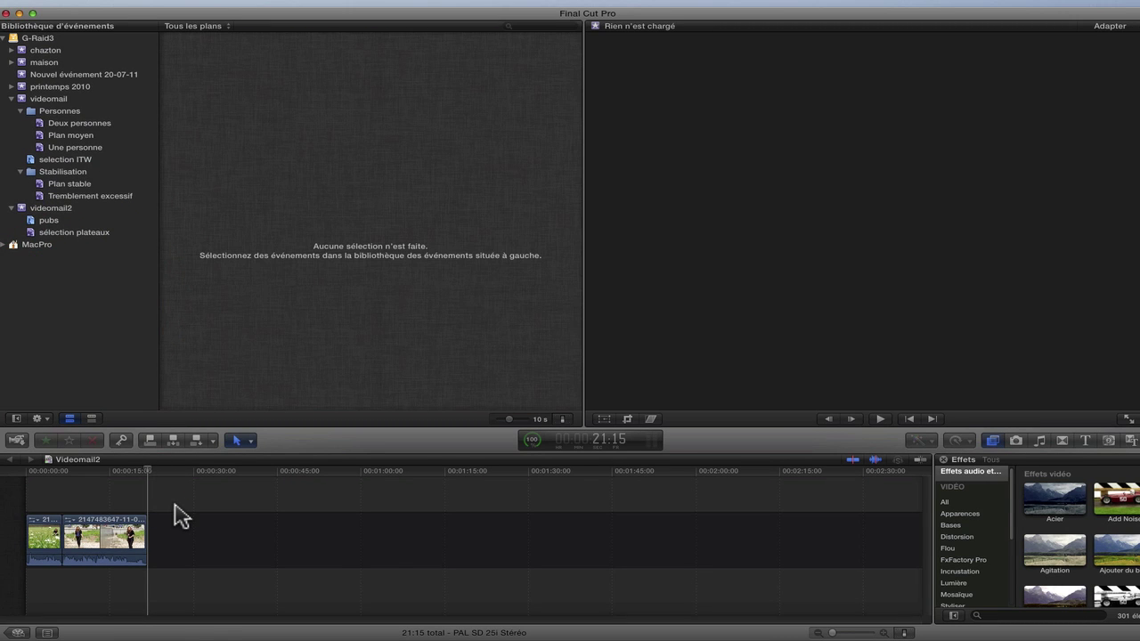
click(176, 508)
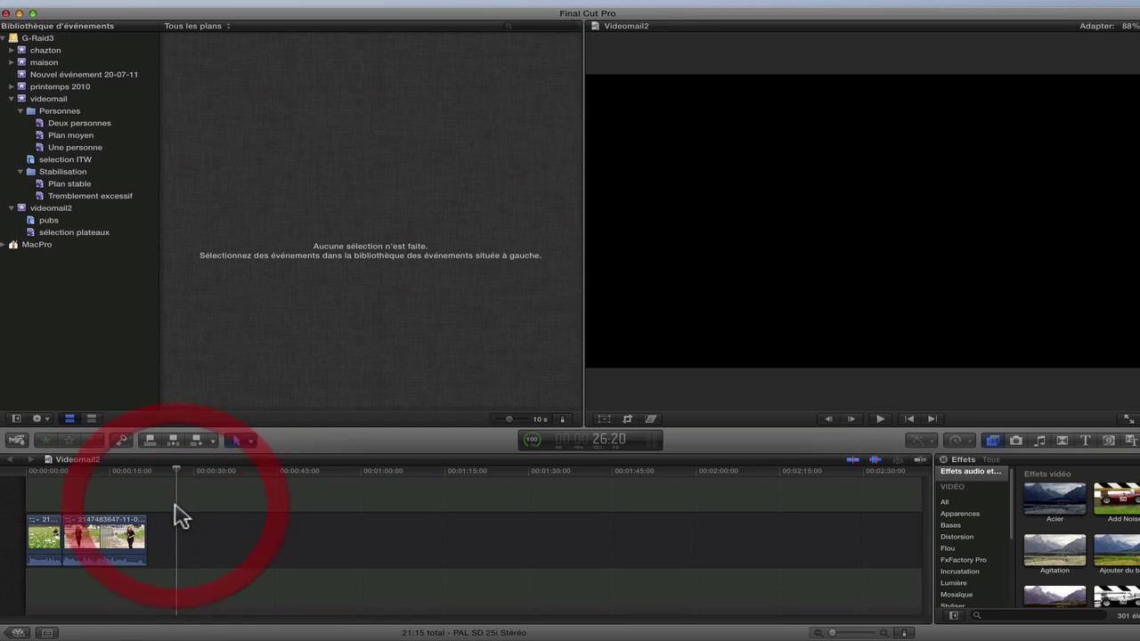
click(100, 381)
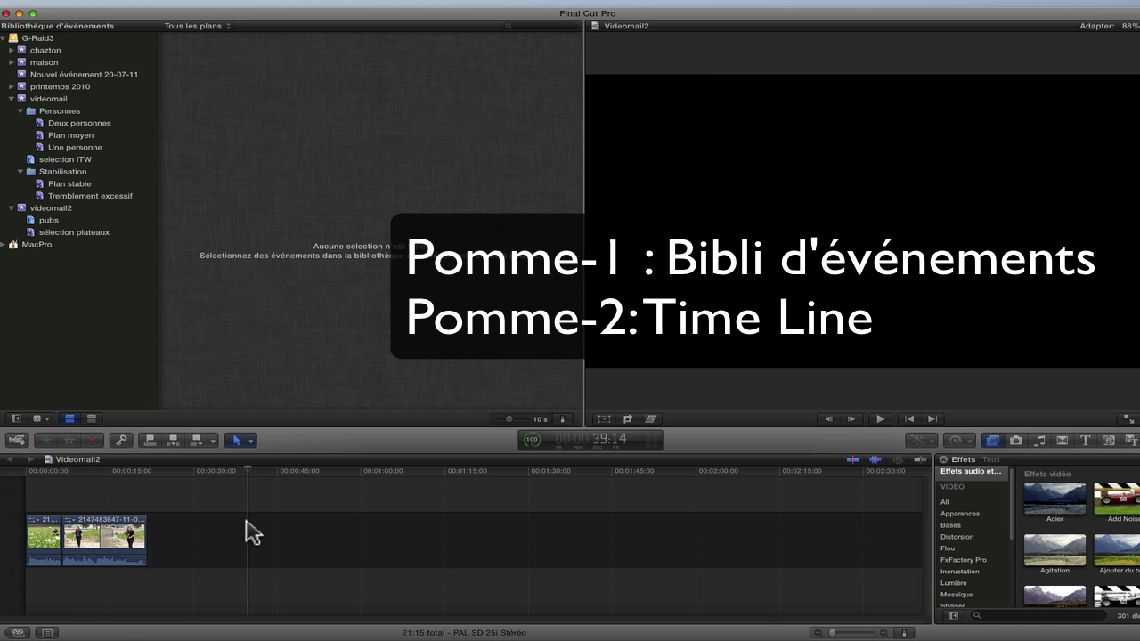
Reselect the videomail2 event in the library and make the timeline the active area
click(42, 210)
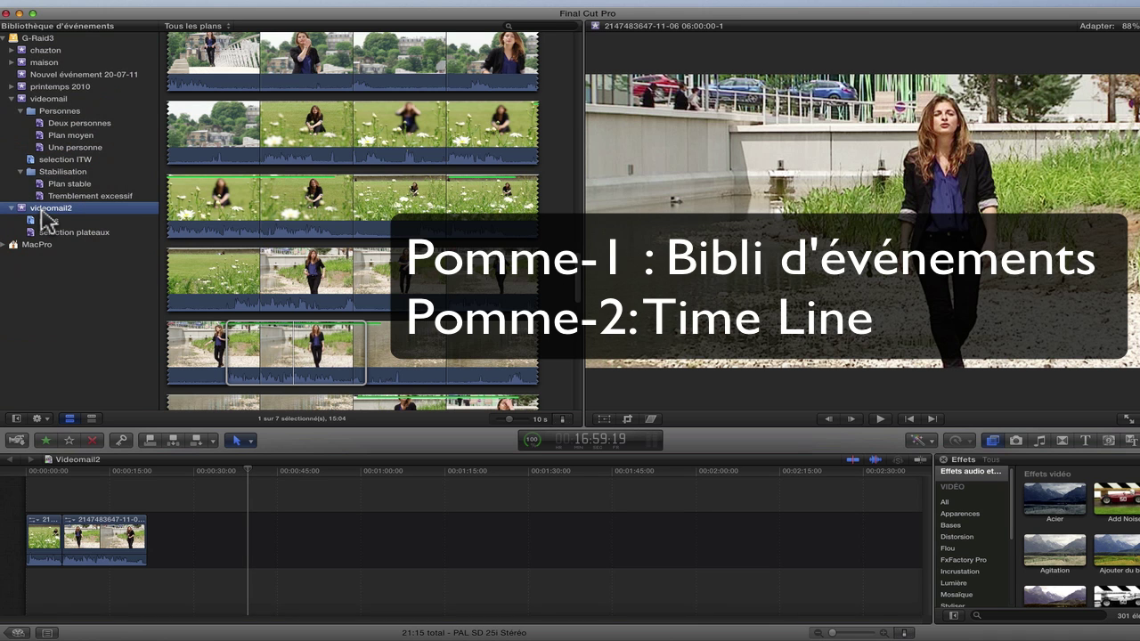
key(super+2)
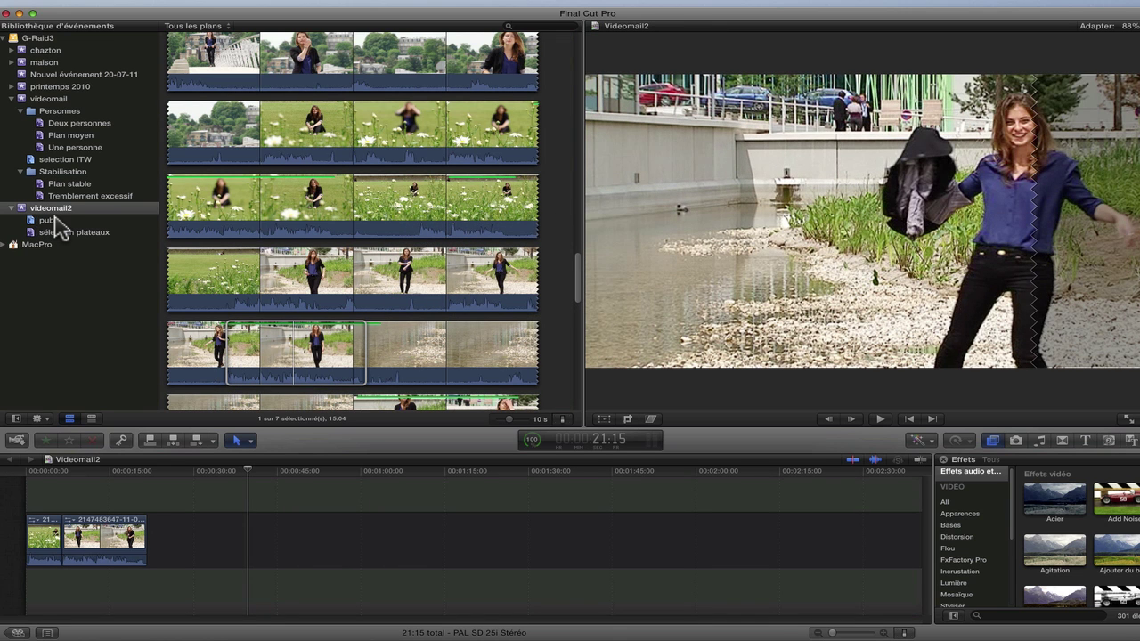
Play the Videomail2 timeline forward in short runs with a stop between them, and finish with a stretch of reverse playback
click(303, 200)
click(100, 480)
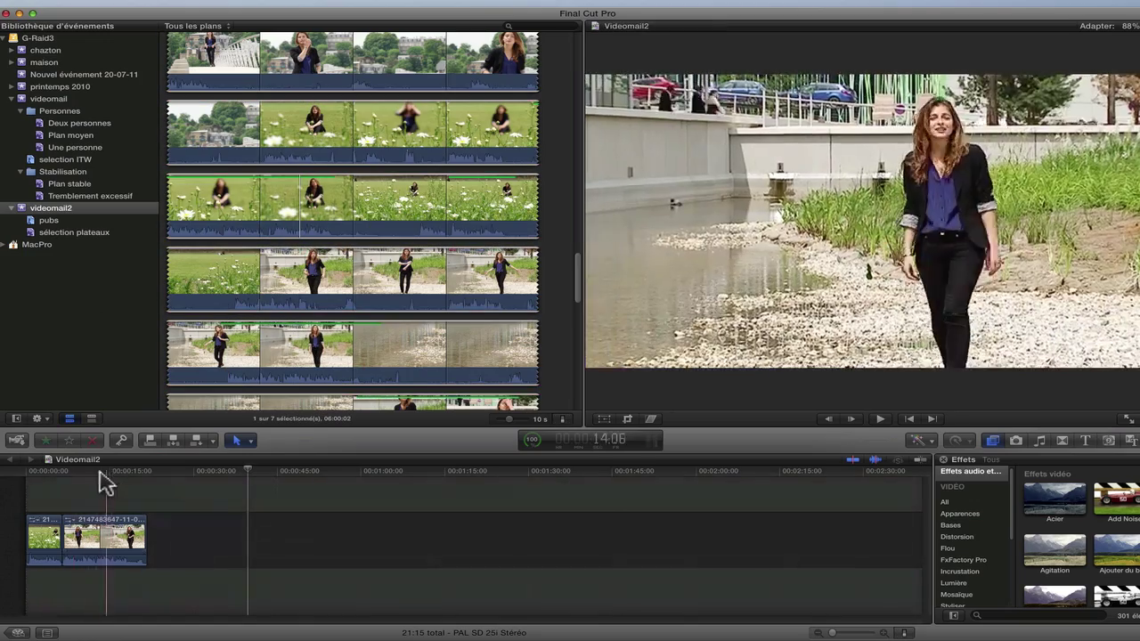
key(space)
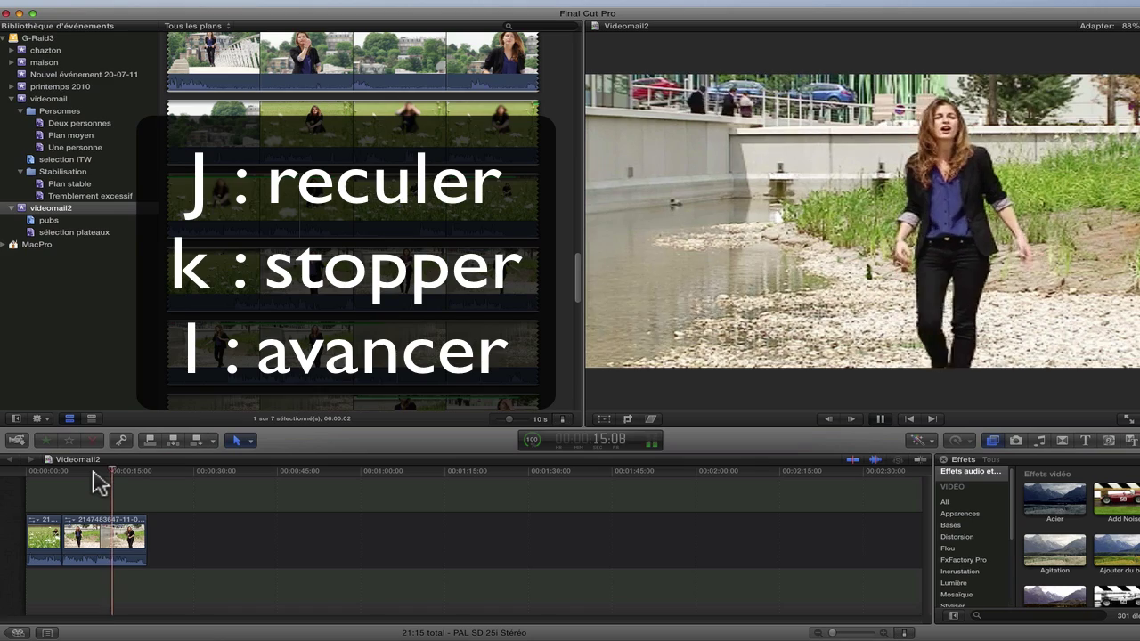
key(k)
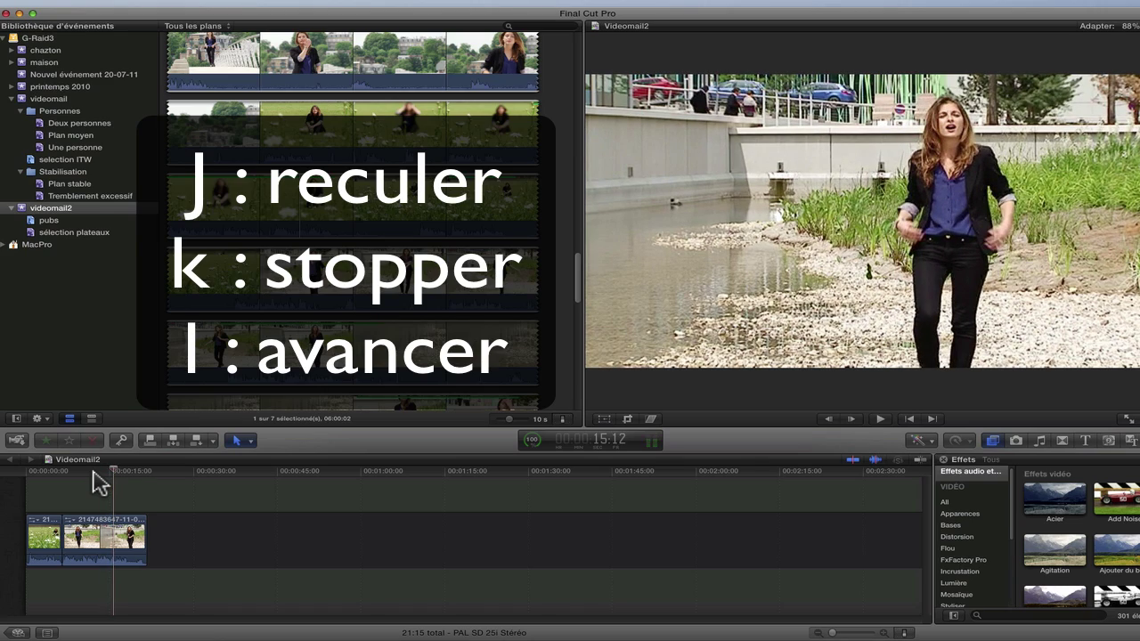
key(l)
key(k)
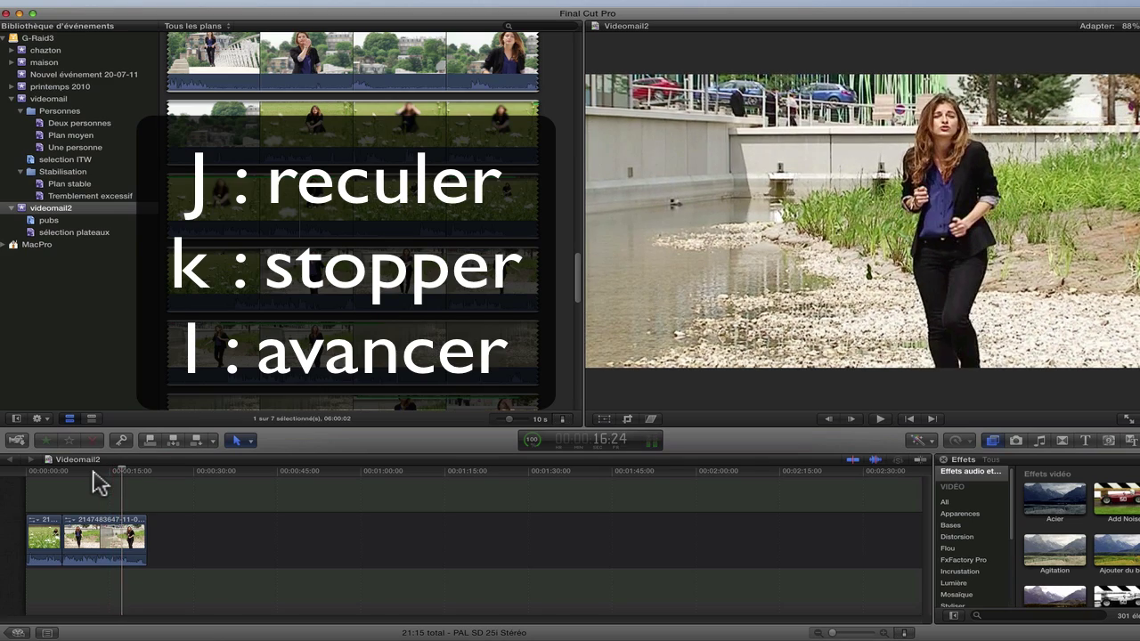
key(j)
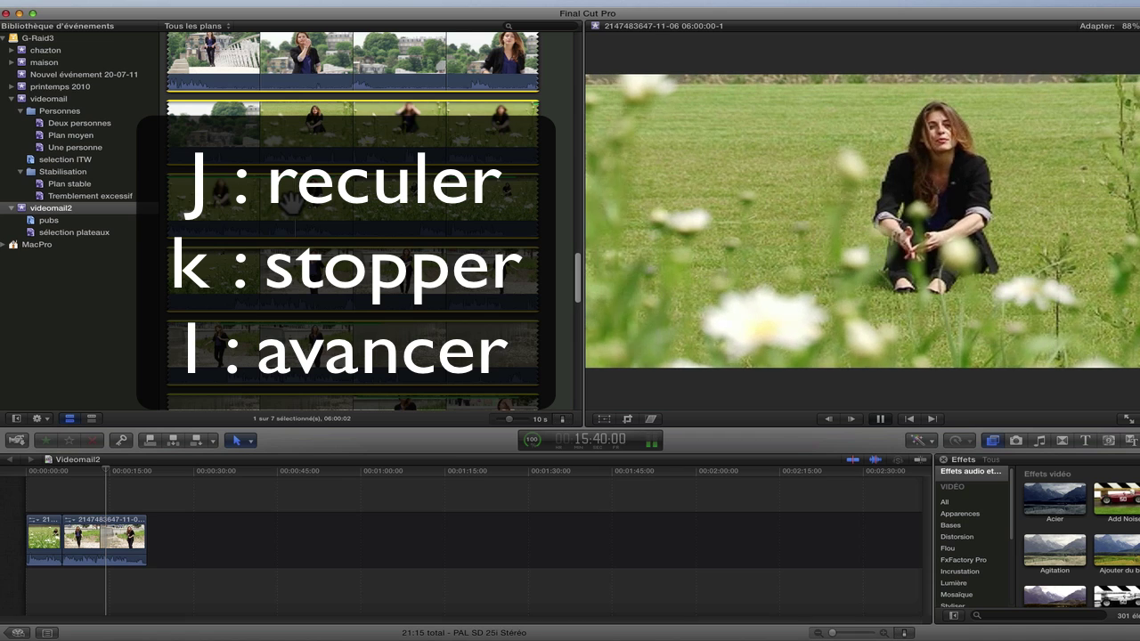
key(k)
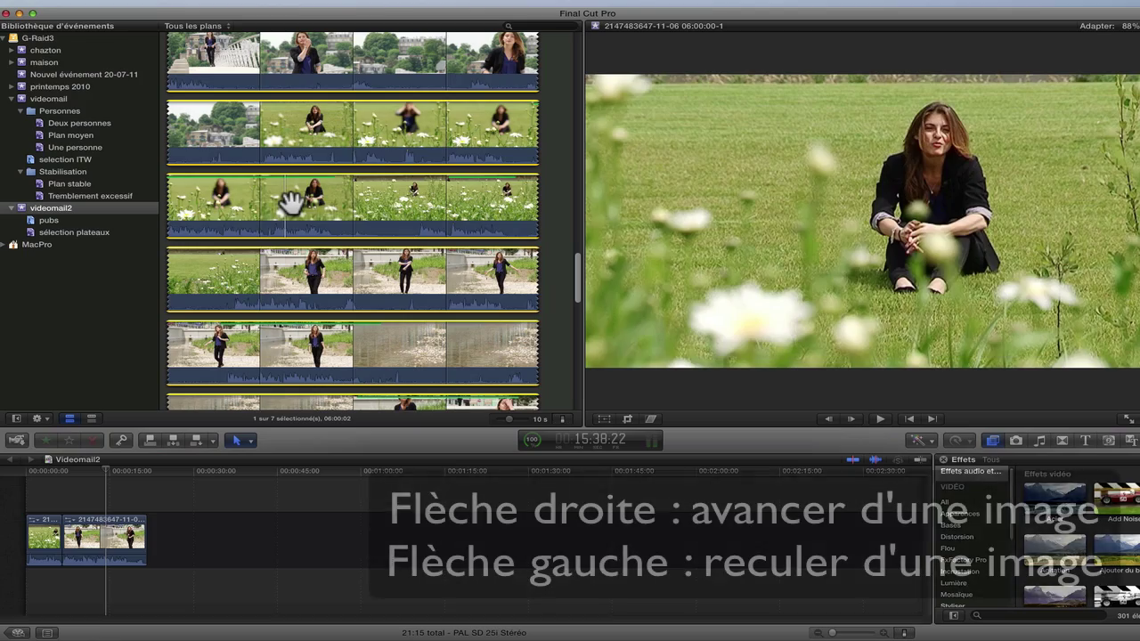
Position the playhead in the library's daisy footage and advance it one frame at a time for about eleven frames
click(96, 470)
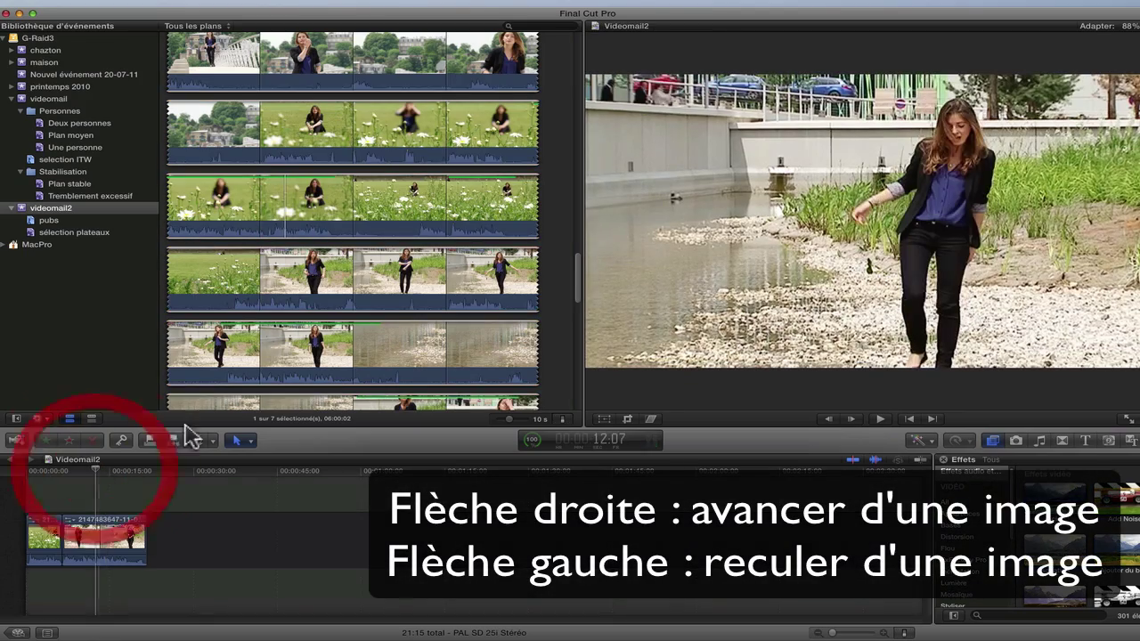
click(307, 189)
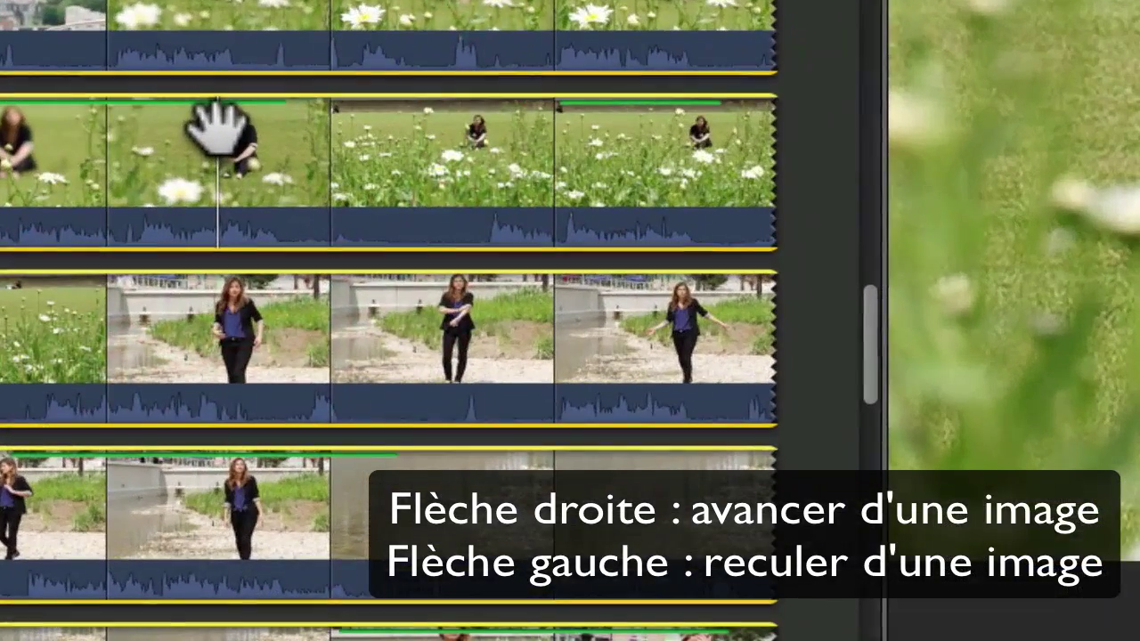
key(Right)
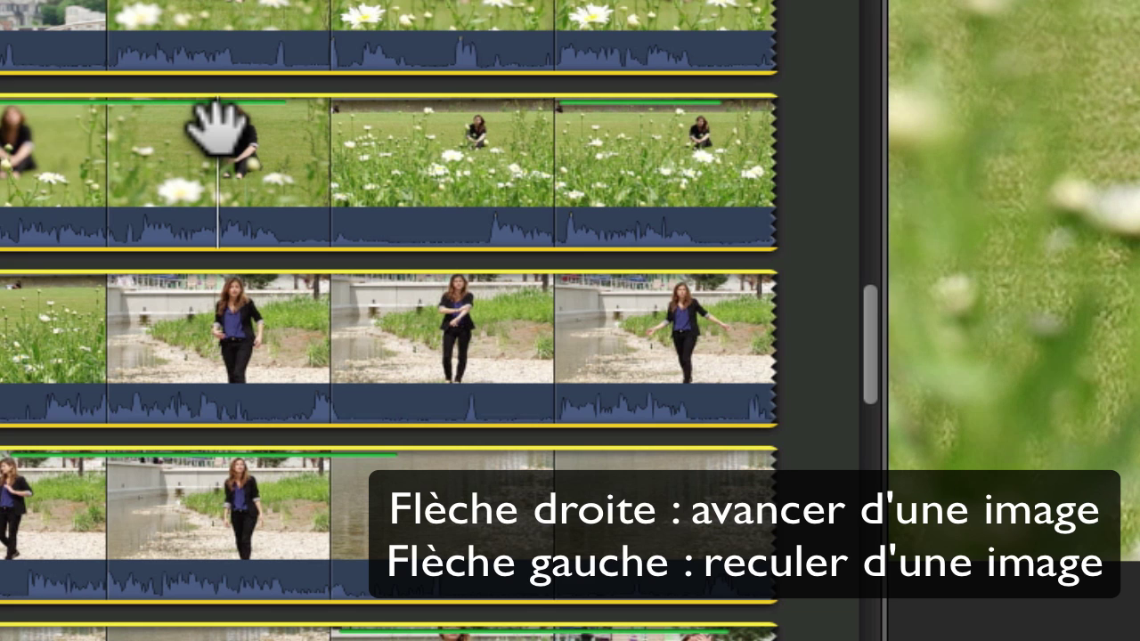
key(Right)
key(Right)
key(Right)
key(Right)
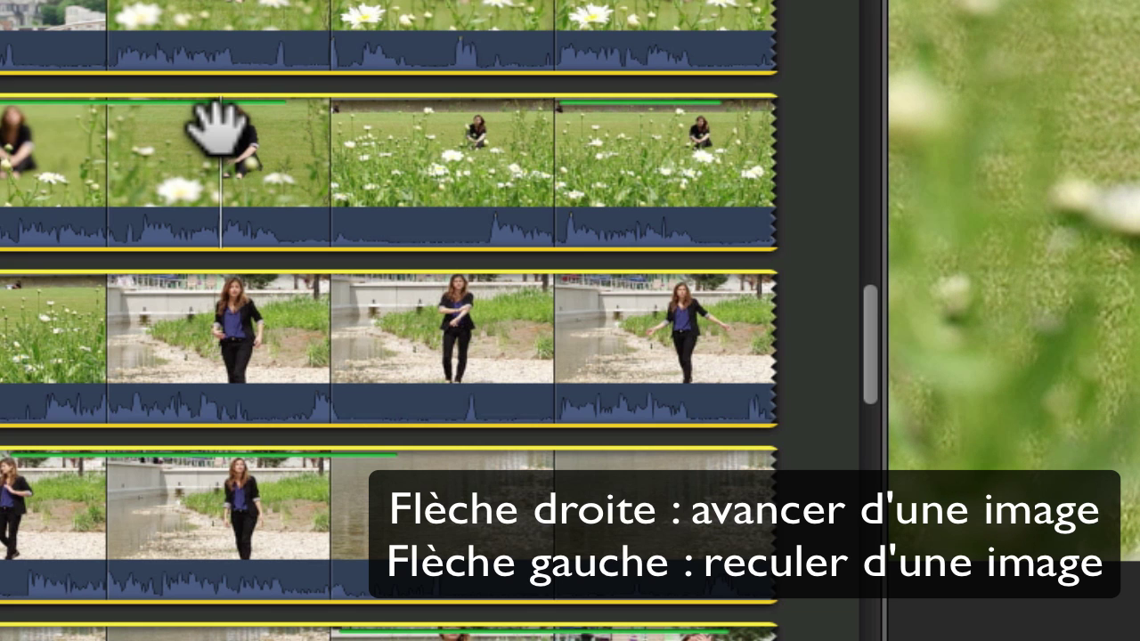
key(Right)
key(Right)
key(Right)
key(Right)
key(Right)
key(Right)
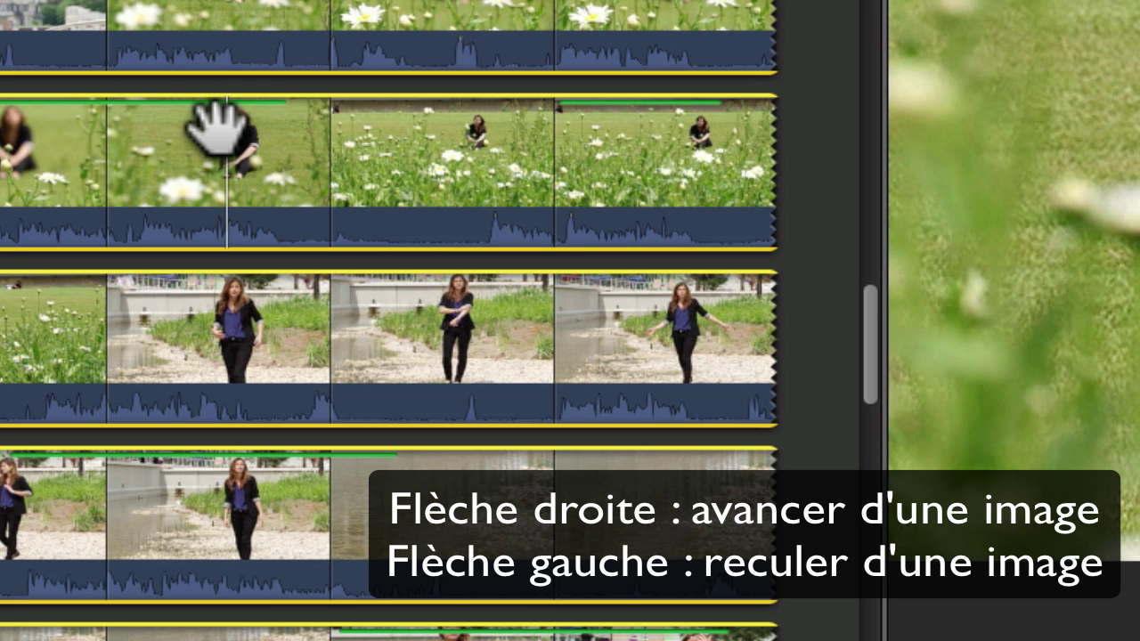
Step the daisy footage back about eight single frames and rock it back and forth by one frame
key(Left)
key(Left)
key(Left)
key(Left)
key(Left)
key(Left)
key(Left)
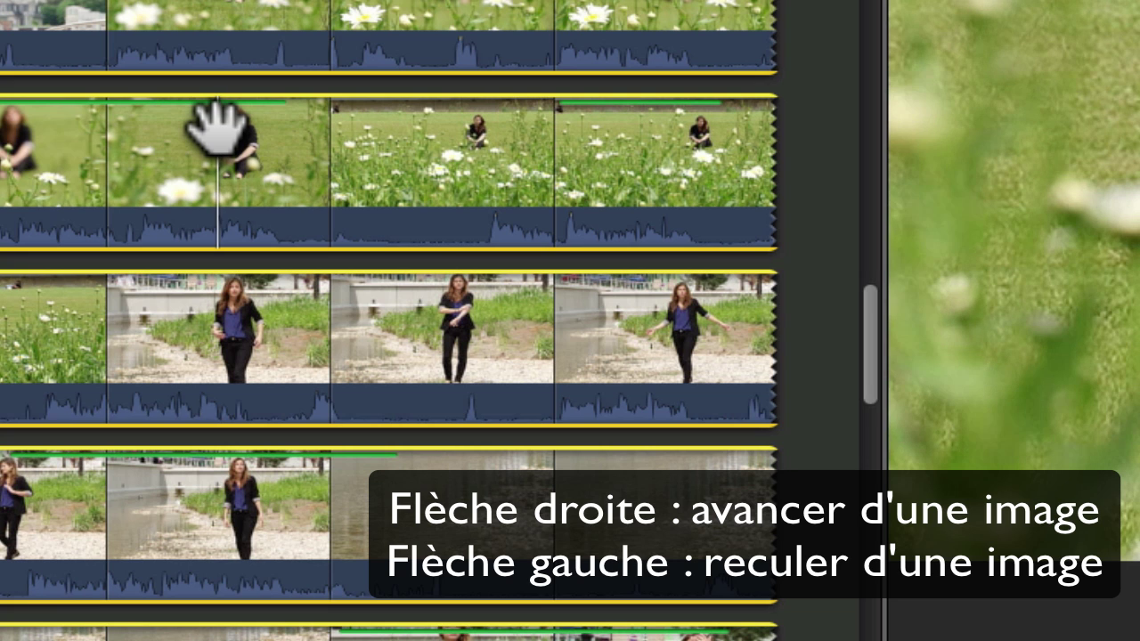
key(Left)
key(Right)
key(Left)
key(Right)
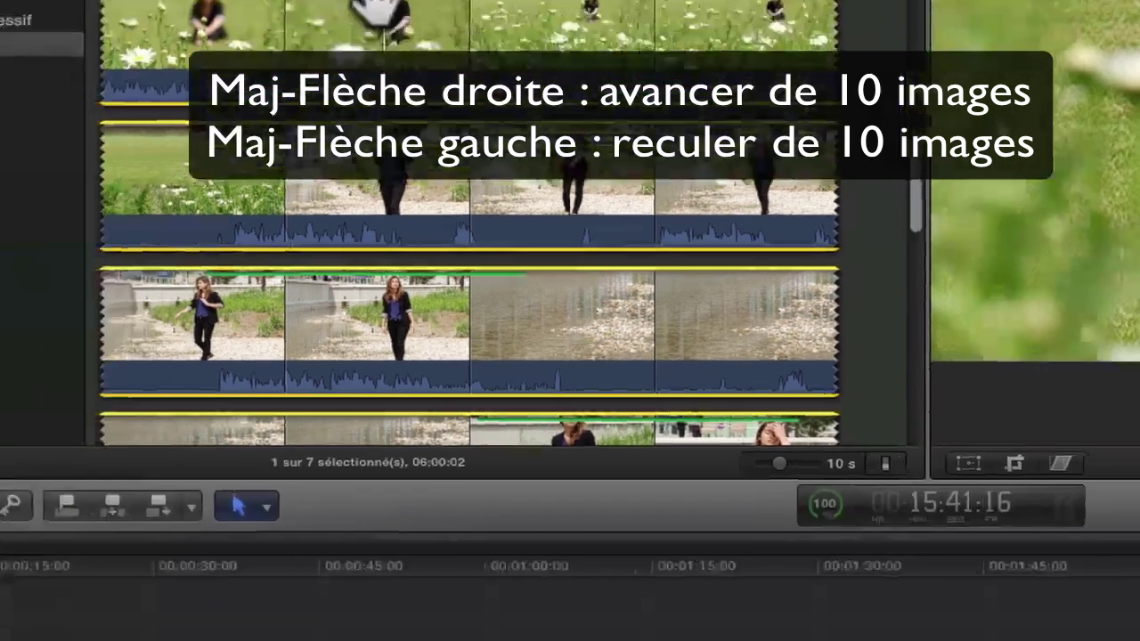
Advance through the library's daisy footage in several ten-frame jumps
key(shift+Right)
key(shift+Right)
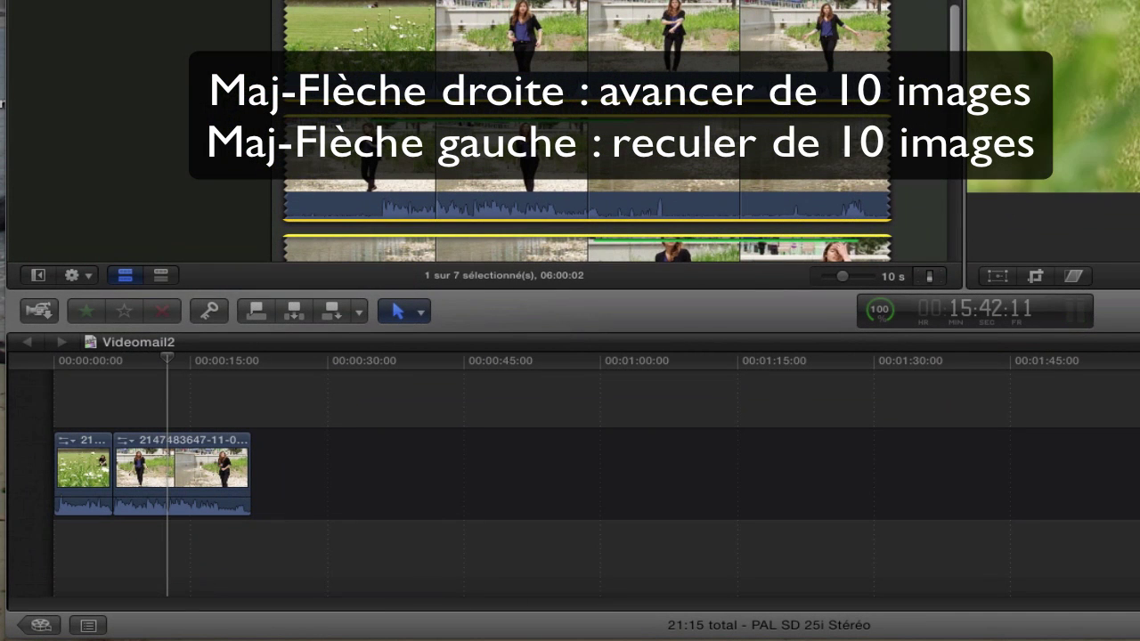
key(shift+Right)
key(shift+Right)
Enlarge the Videomail2 timeline view and advance its playhead in ten-frame jumps through the waterside clip
key(super+equal)
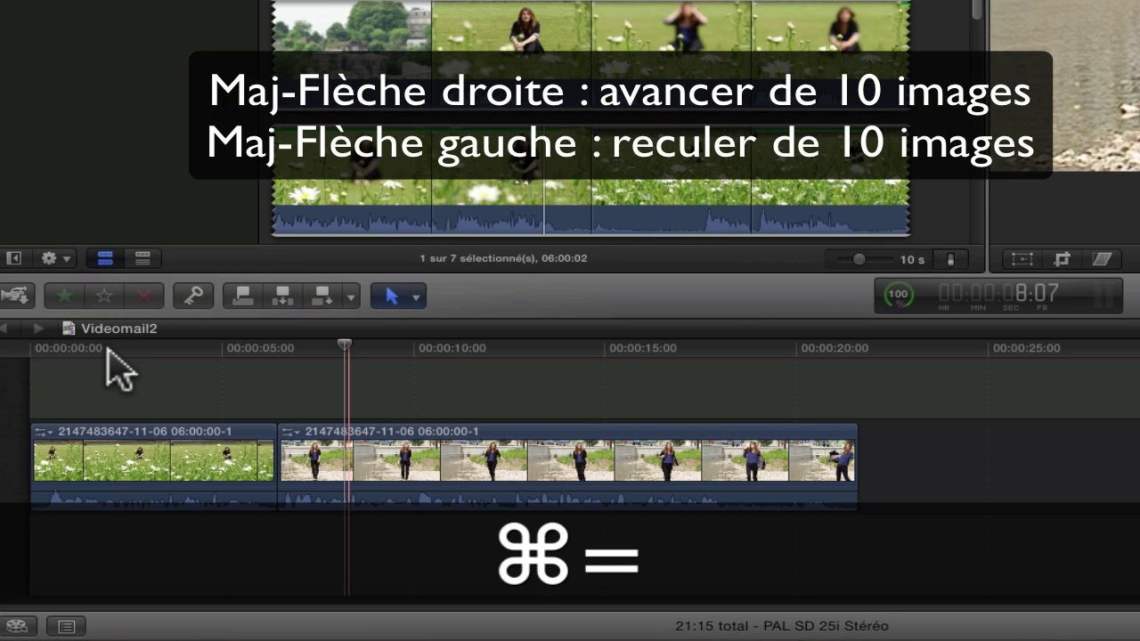
key(shift+Right)
key(shift+Right)
key(shift+Right)
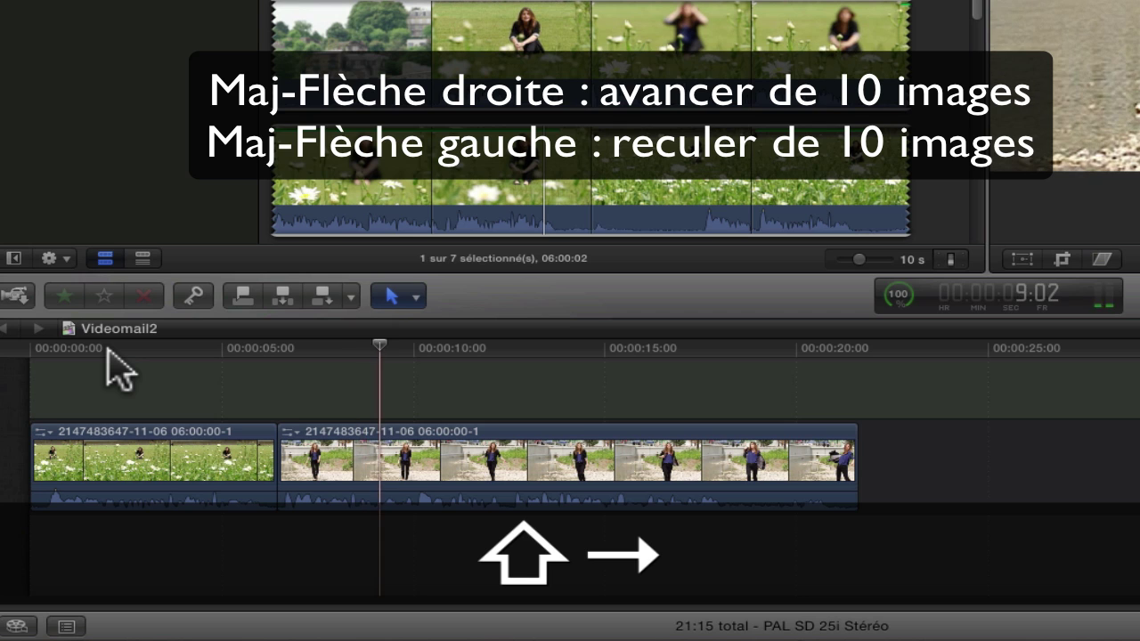
key(shift+Right)
key(shift+Right)
Move the timeline playhead back in ten-frame jumps to 7:22 in the waterside clip
key(shift+Left)
key(shift+Left)
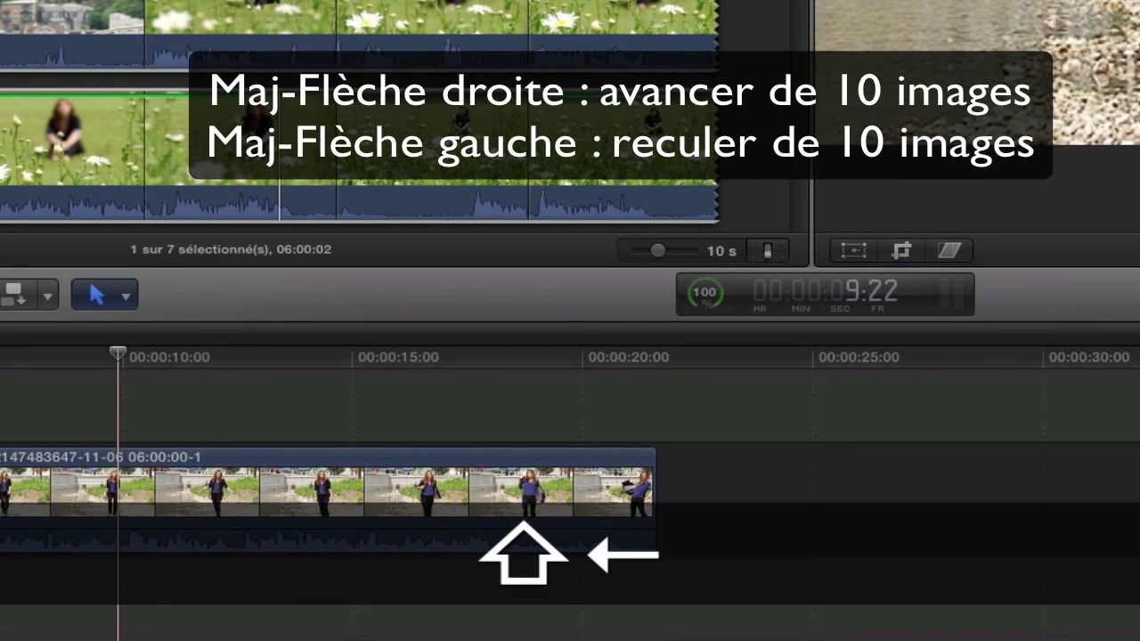
key(shift+Left)
key(shift+Left)
key(shift+Left)
key(shift+Left)
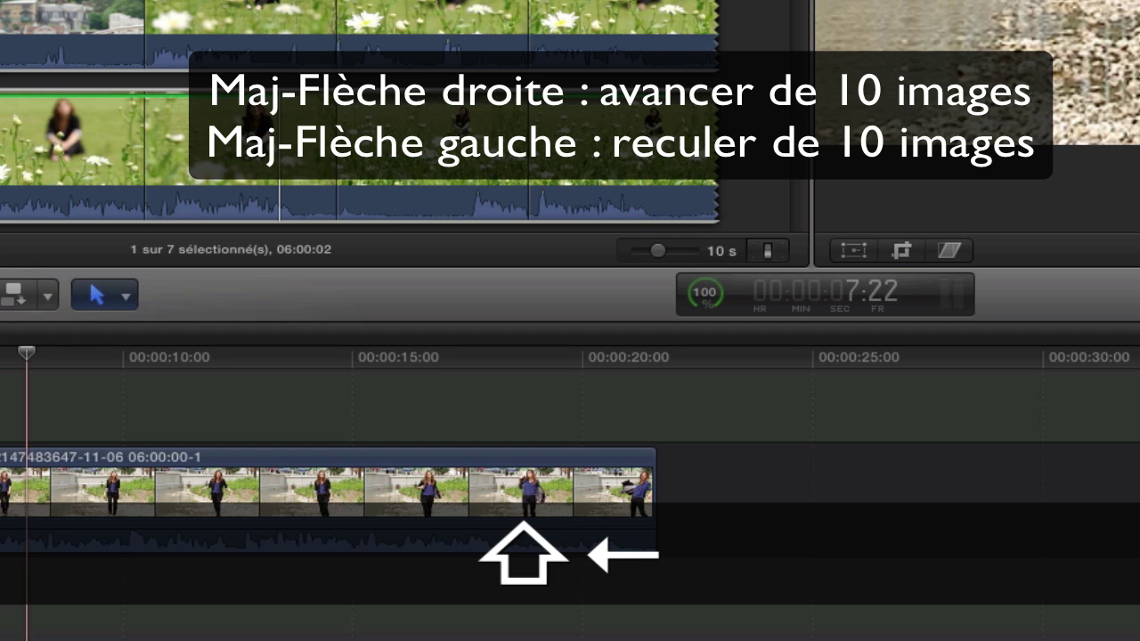
Advance the timeline playhead in ten-frame jumps from 7:22 to 9:22, with one extra jump forward and back
key(shift+Right)
key(shift+Right)
key(shift+Right)
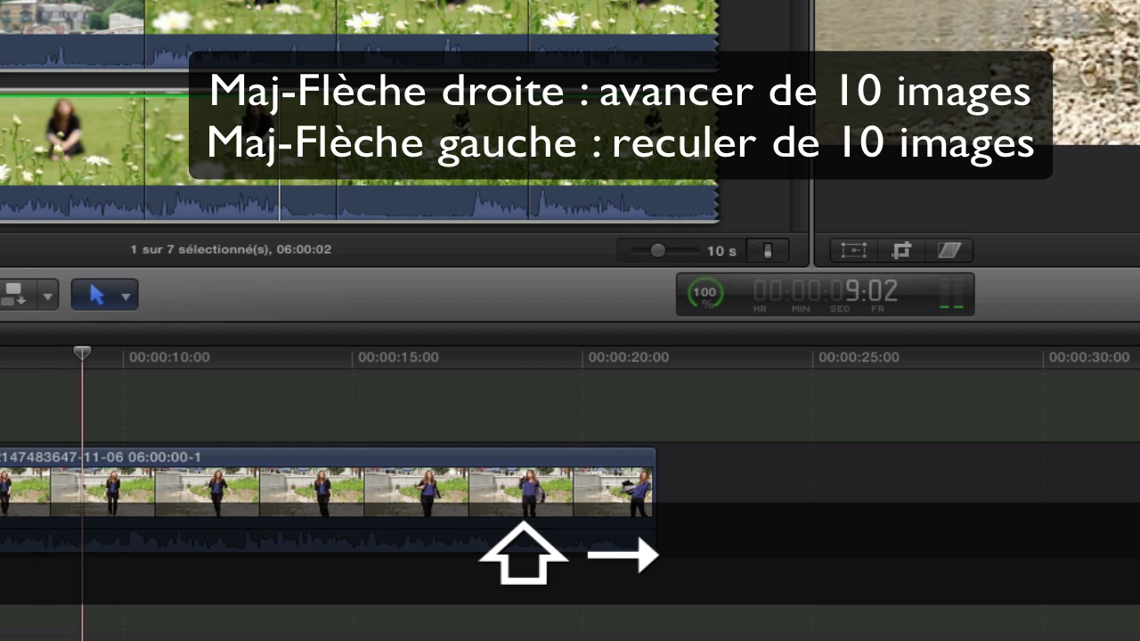
key(shift+Right)
key(shift+Right)
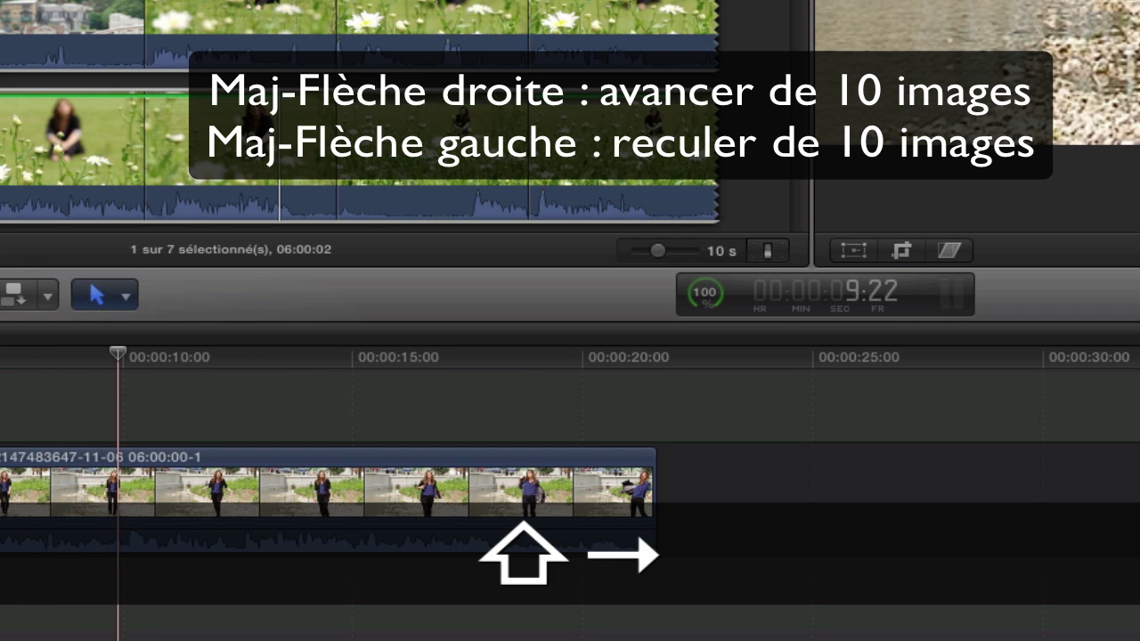
key(shift+Right)
key(shift+Left)
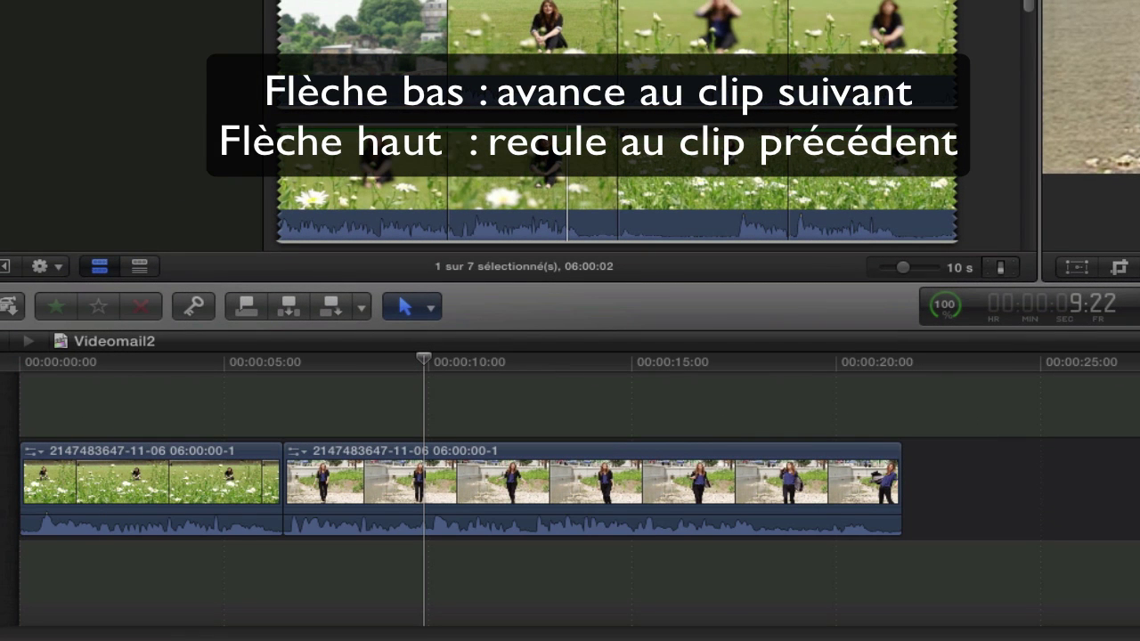
Jump the playhead between the timeline's edit points: the cut between the clips, the start, and the end at 21:15
key(Up)
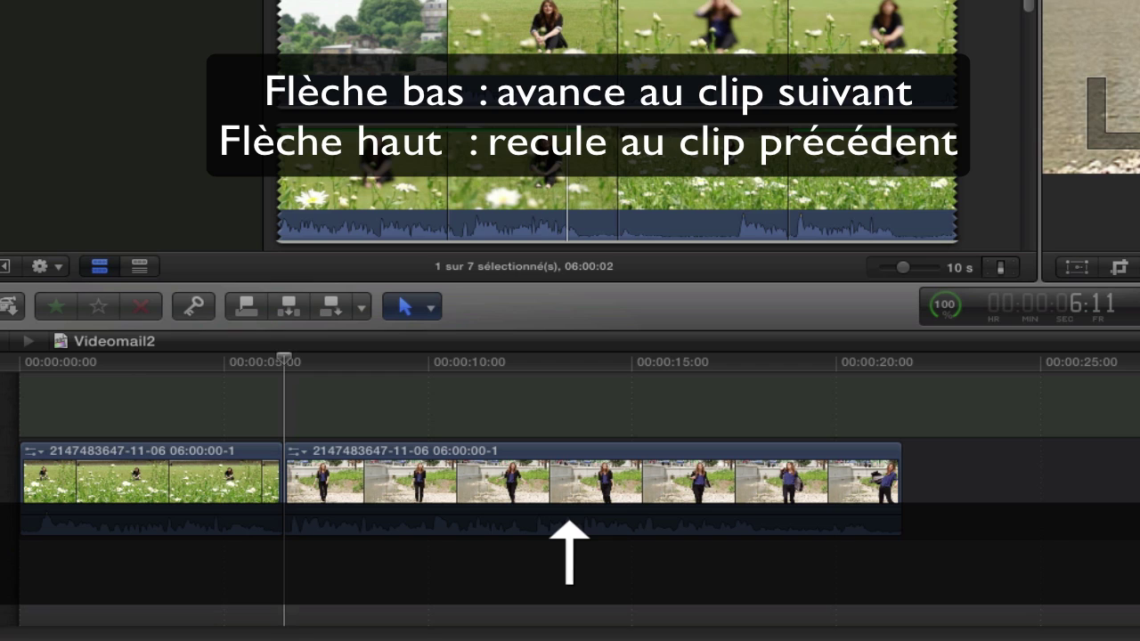
key(Down)
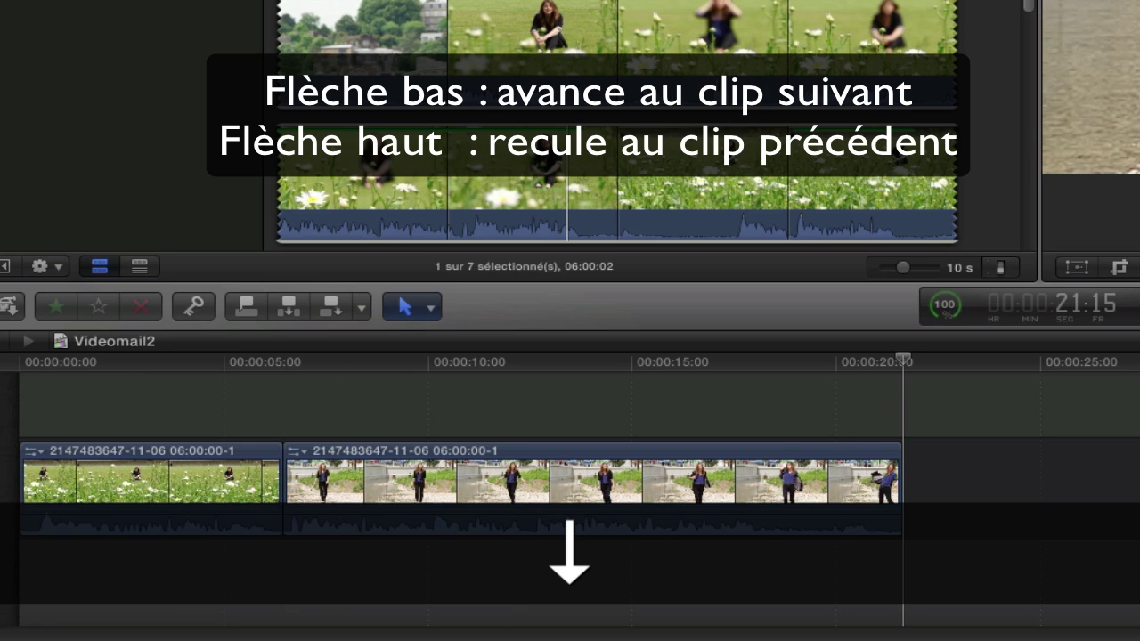
key(Up)
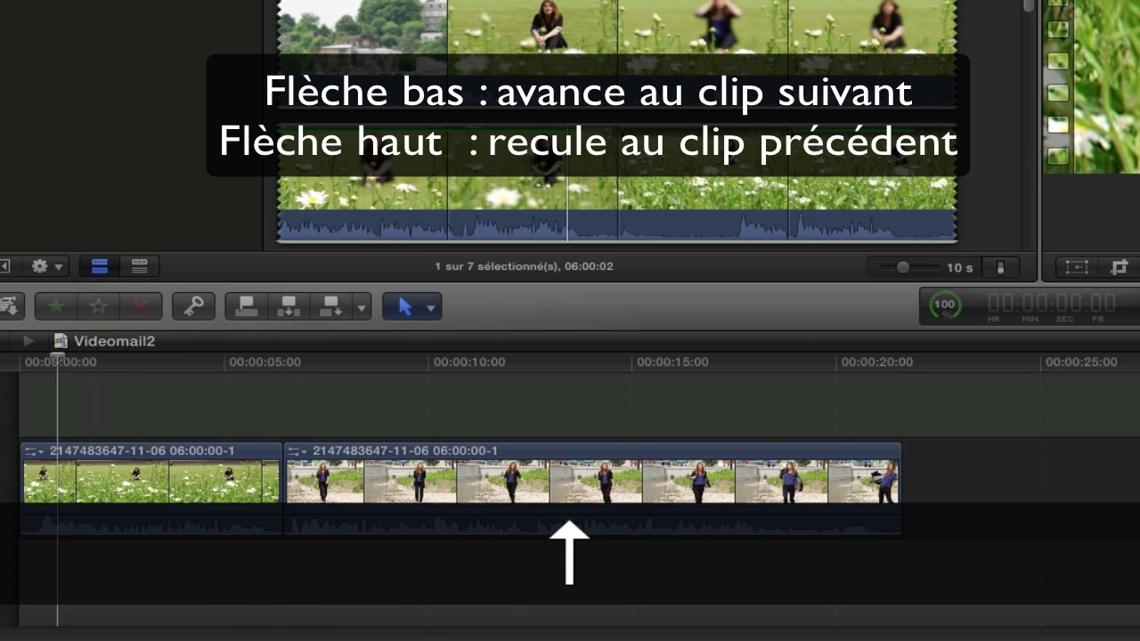
key(Up)
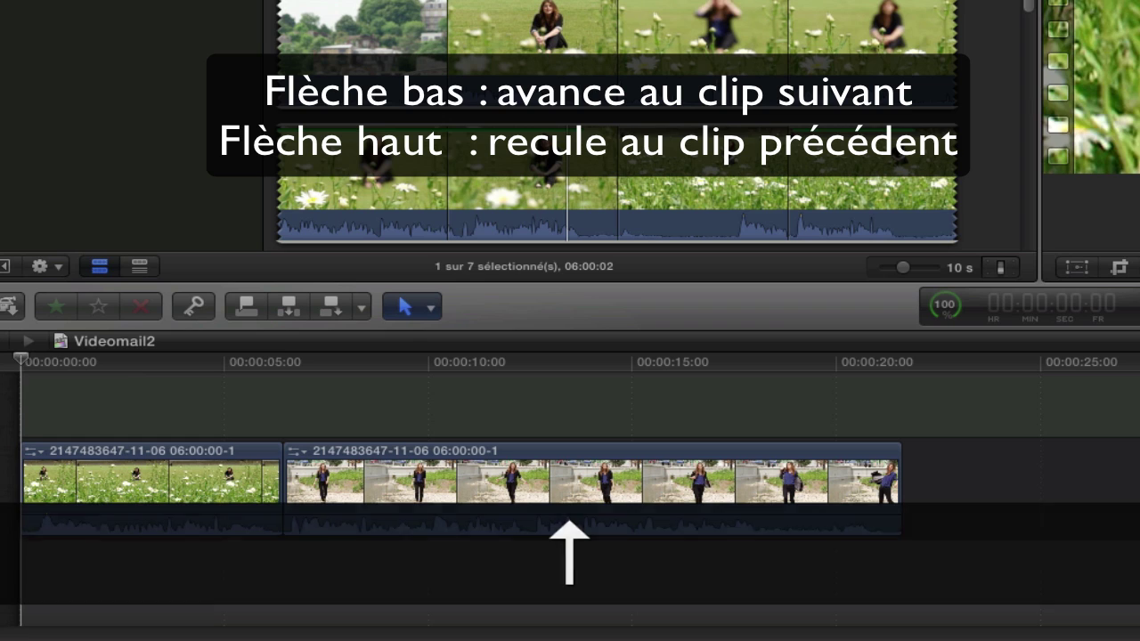
key(Down)
key(Down)
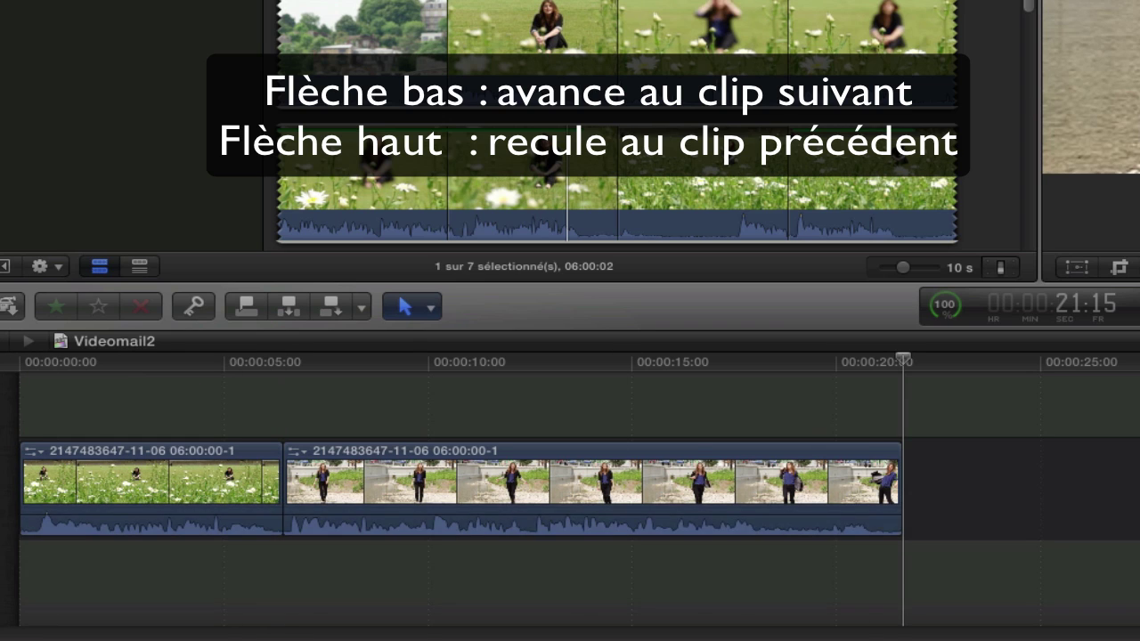
key(Up)
key(Down)
Move the playhead back from the timeline's end by six single frames and six ten-frame jumps to 18:24
key(Left)
key(Left)
key(Left)
key(Left)
key(Left)
key(Left)
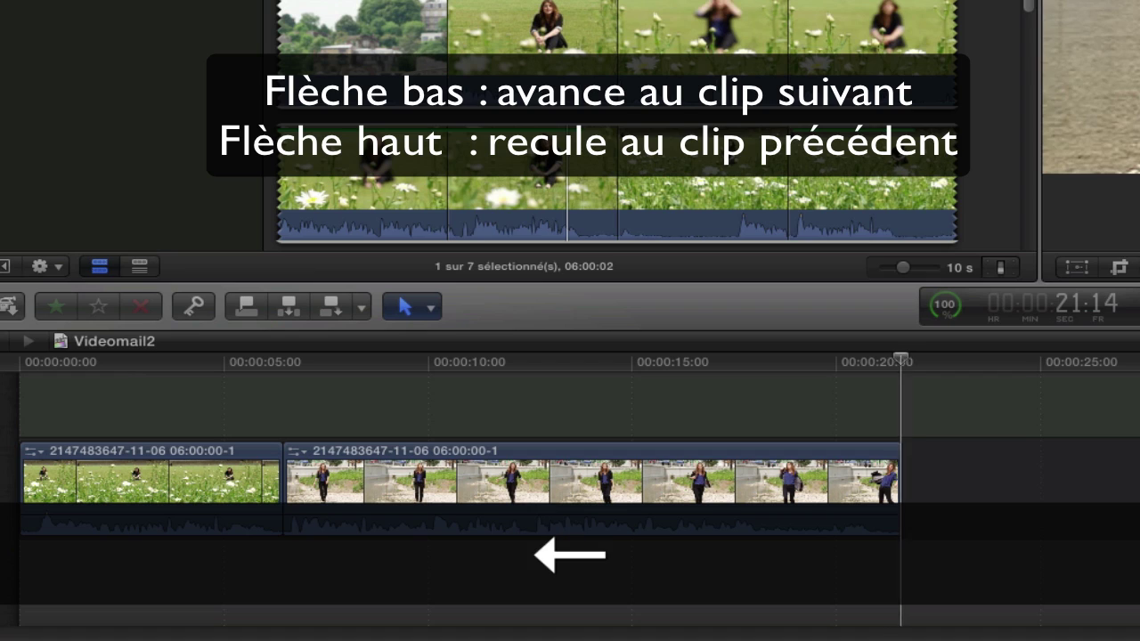
key(shift+Left)
key(shift+Left)
key(shift+Left)
key(shift+Left)
key(shift+Left)
key(shift+Left)
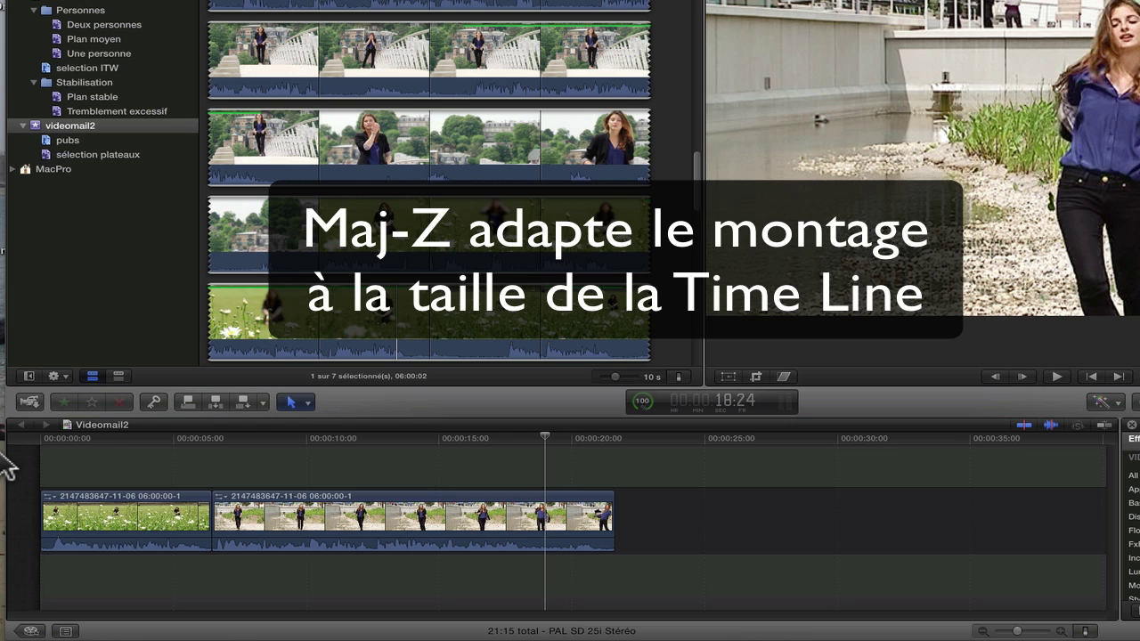
Fit the whole edit to the timeline width, then magnify around the playhead until individual frames are spread out
key(shift+z)
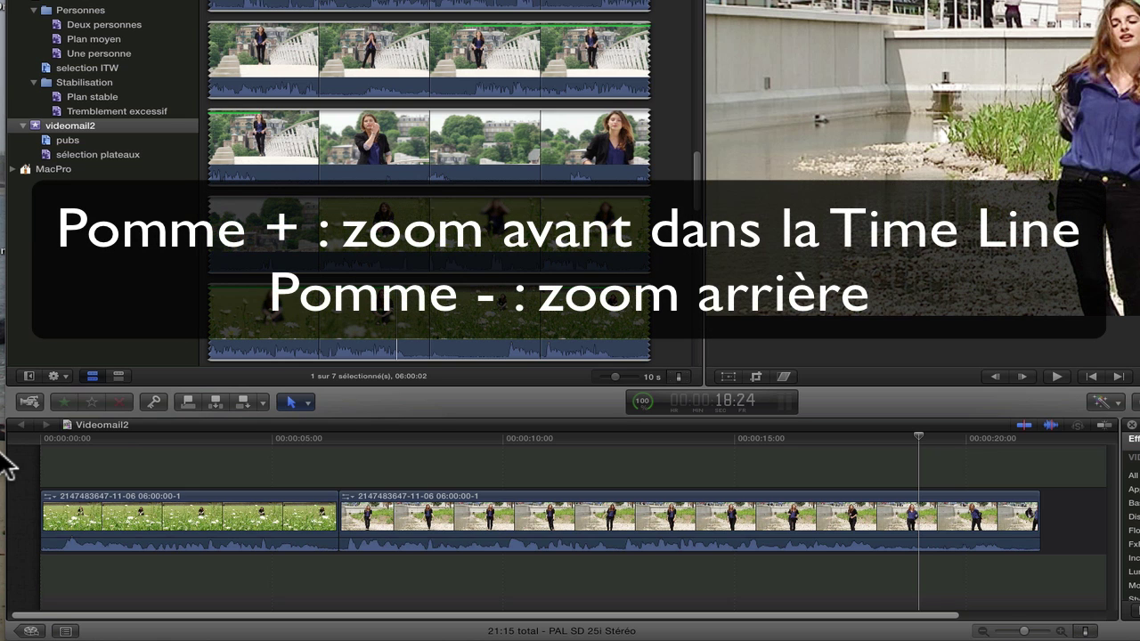
key(super+equal)
key(super+equal)
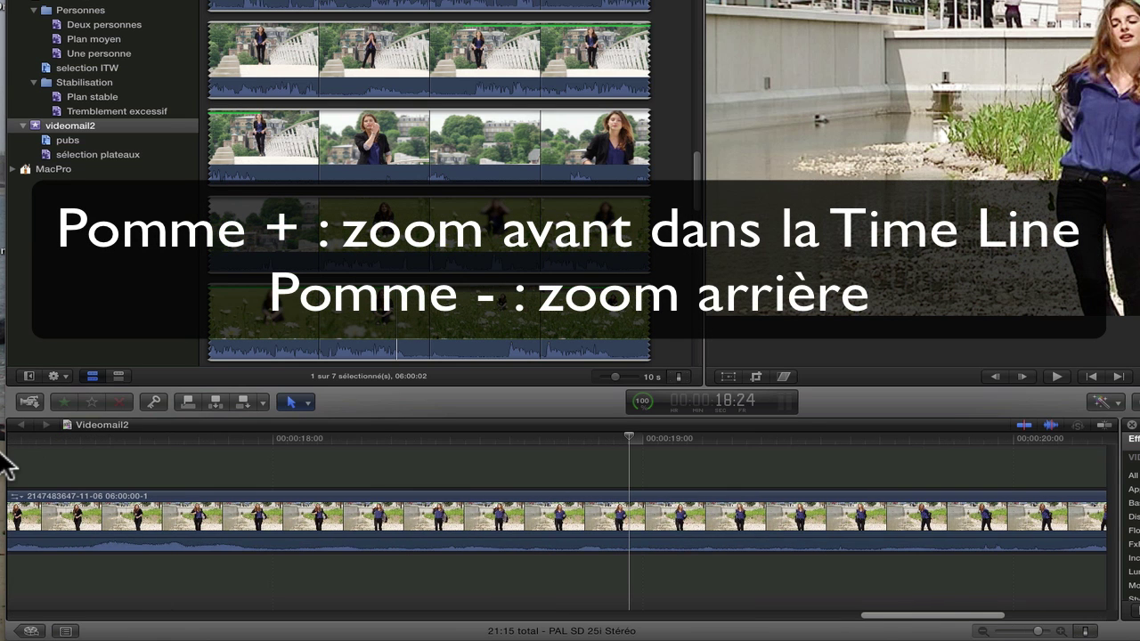
key(super+equal)
key(super+equal)
key(super+equal)
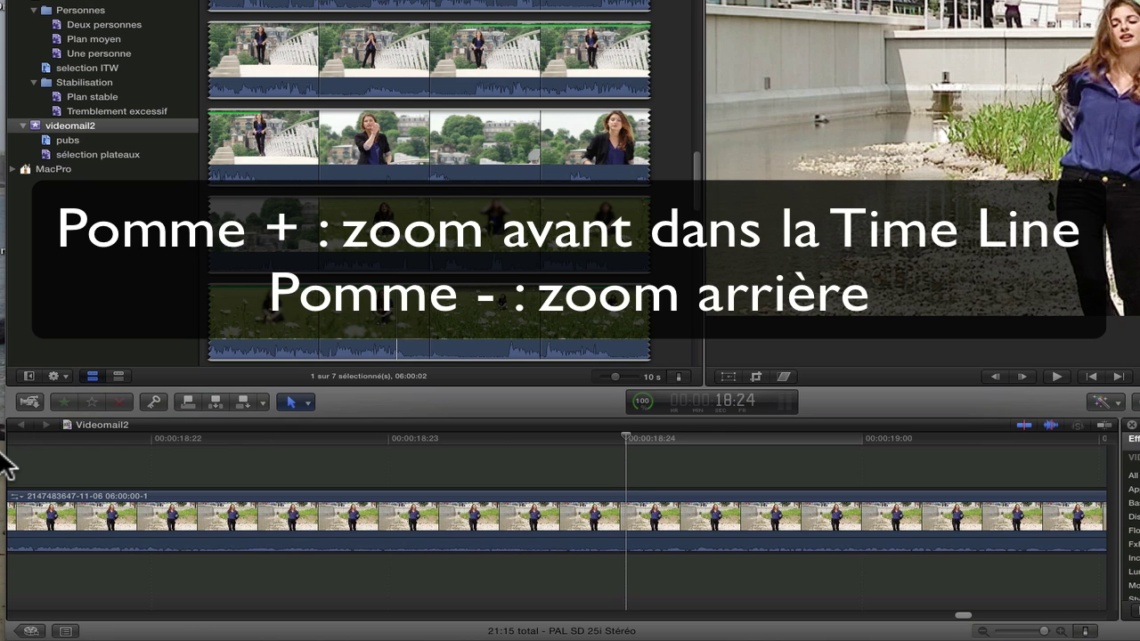
Zoom the timeline out until both clips fit in view with empty space after them
key(super+minus)
key(super+minus)
key(super+minus)
key(super+minus)
key(super+minus)
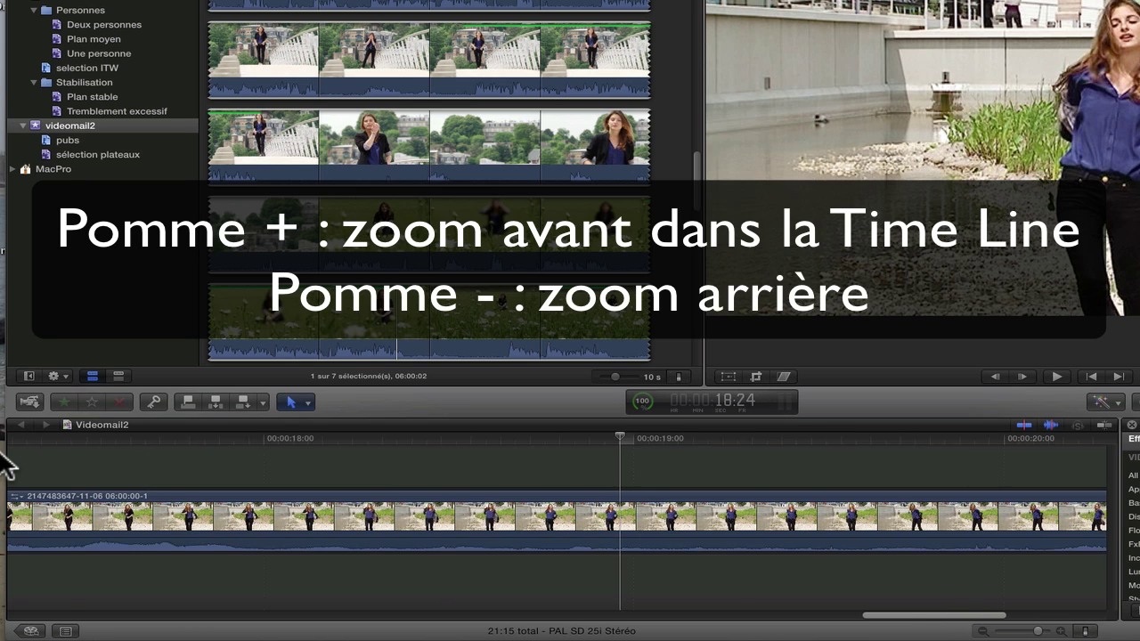
key(super+minus)
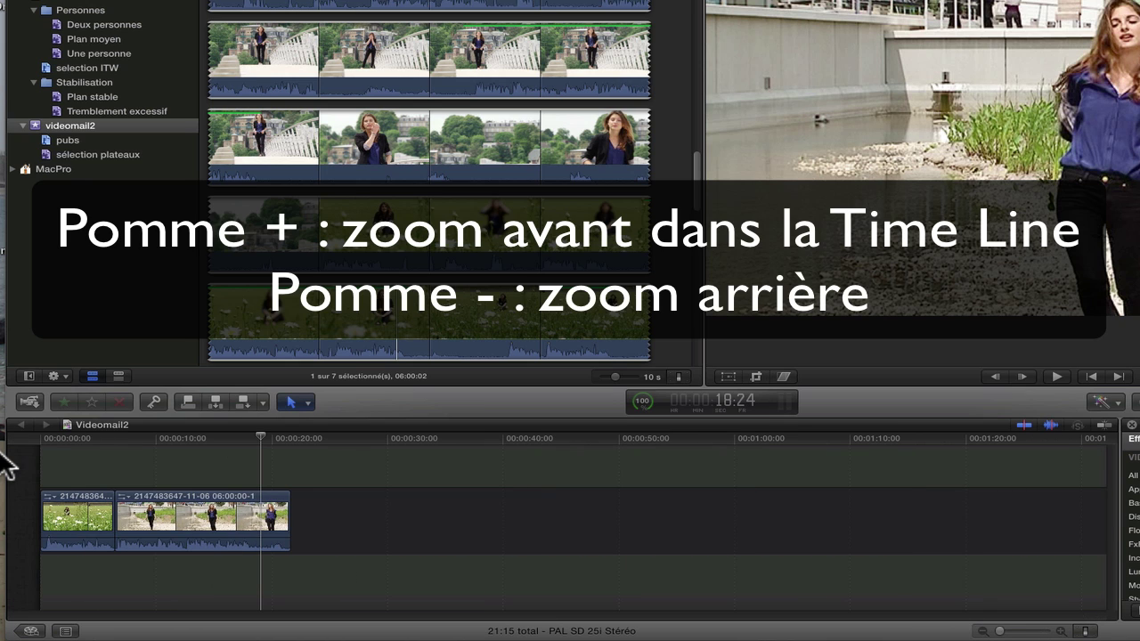
Zoom the timeline back in around the playhead at 18:24 and readjust the magnification
key(super+equal)
key(super+equal)
key(super+equal)
key(super+equal)
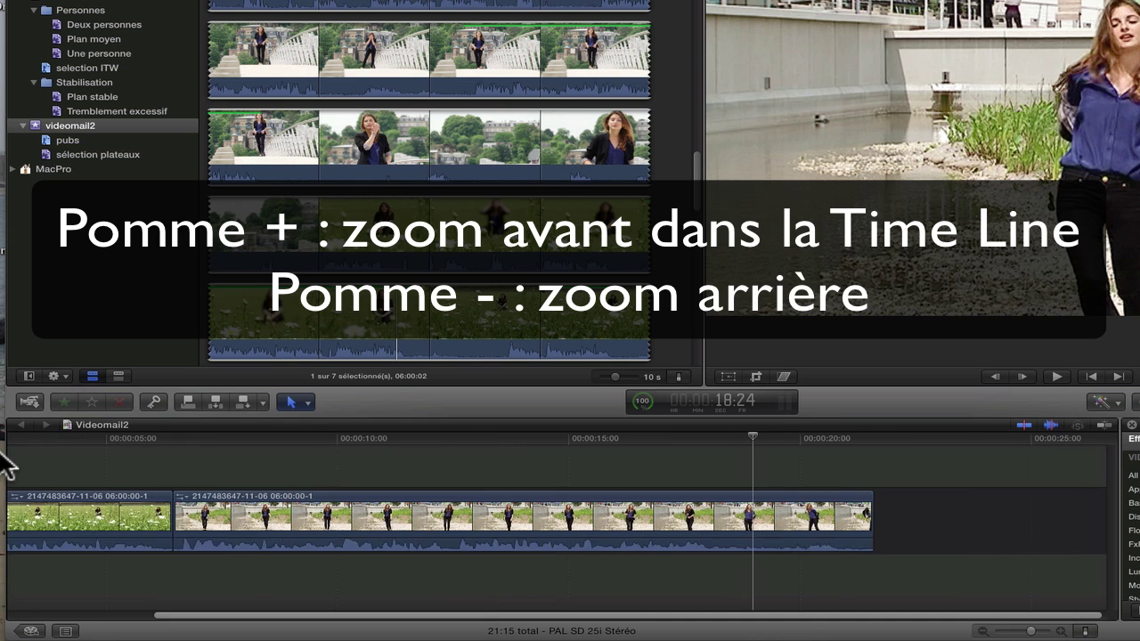
key(super+minus)
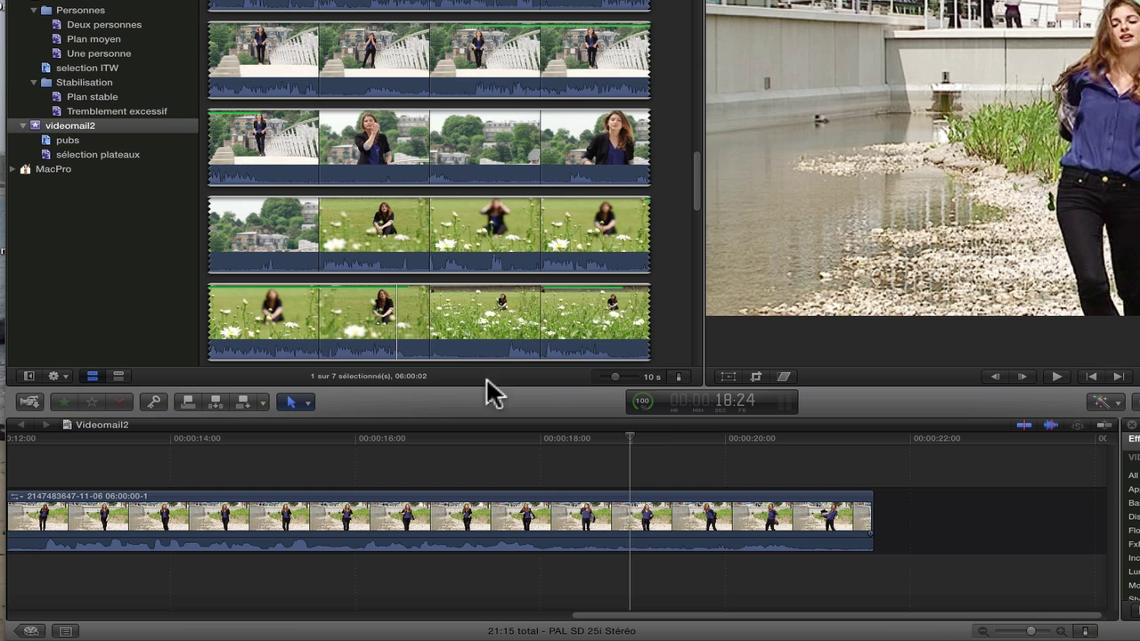
Offset the playhead by relative timecode entries of plus 20 frames, plus 15 frames and minus 20 frames
click(701, 408)
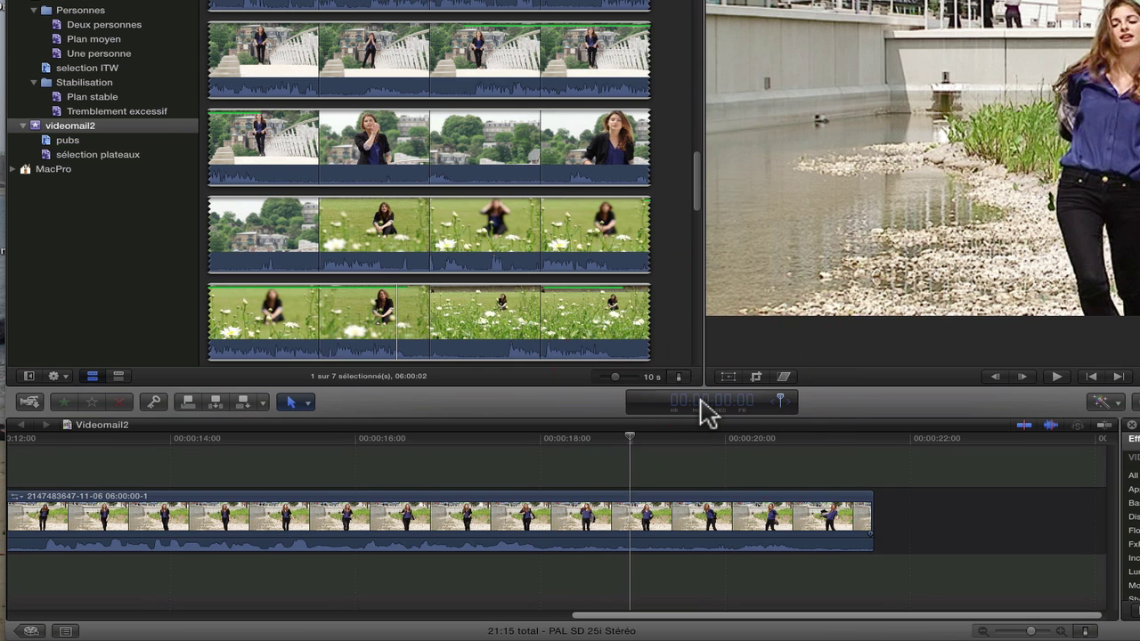
text(+)
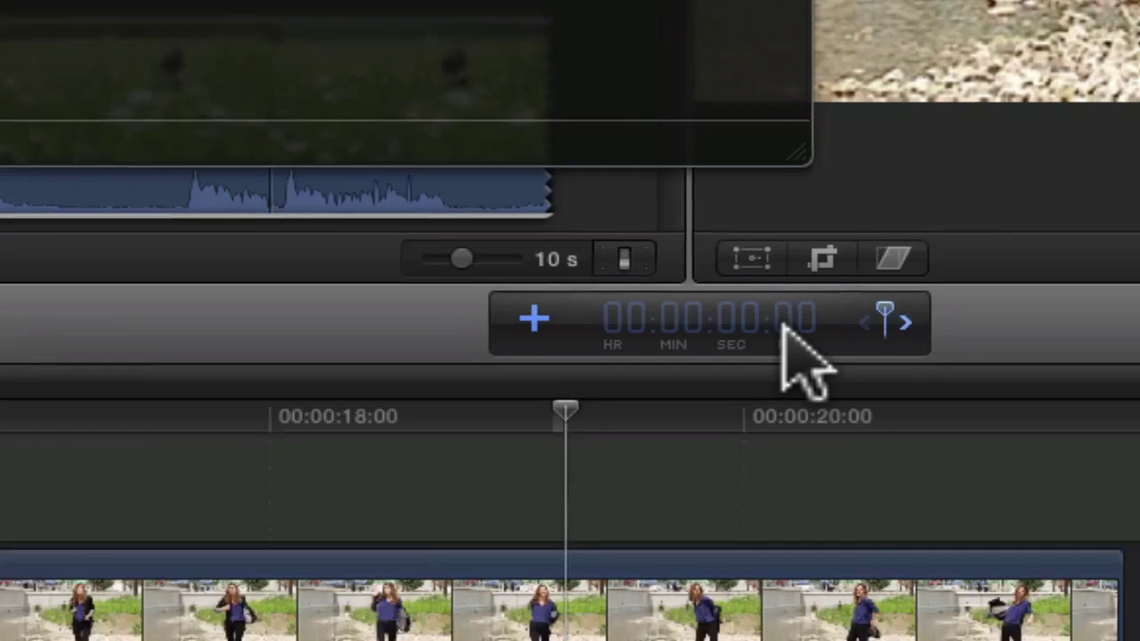
text(20)
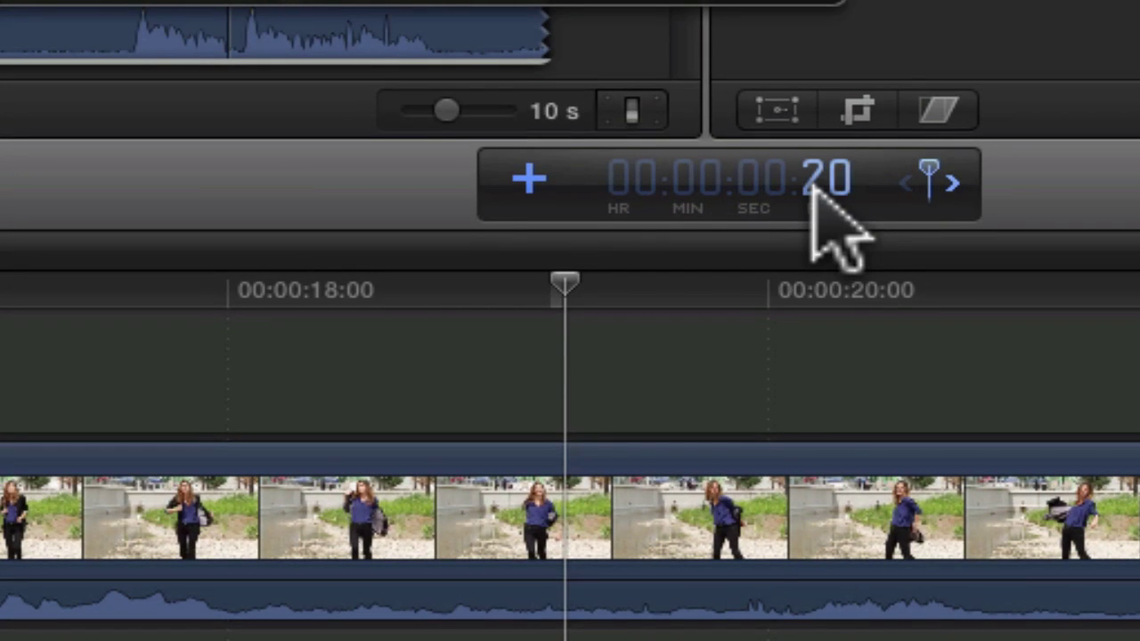
key(Return)
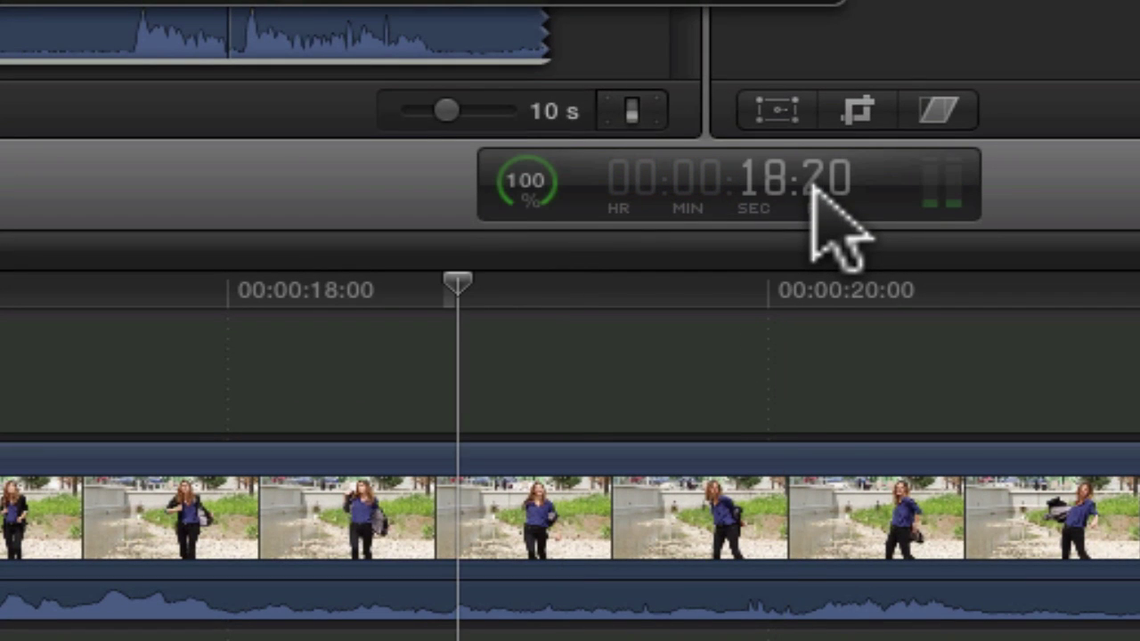
key(plus)
text(15)
key(Return)
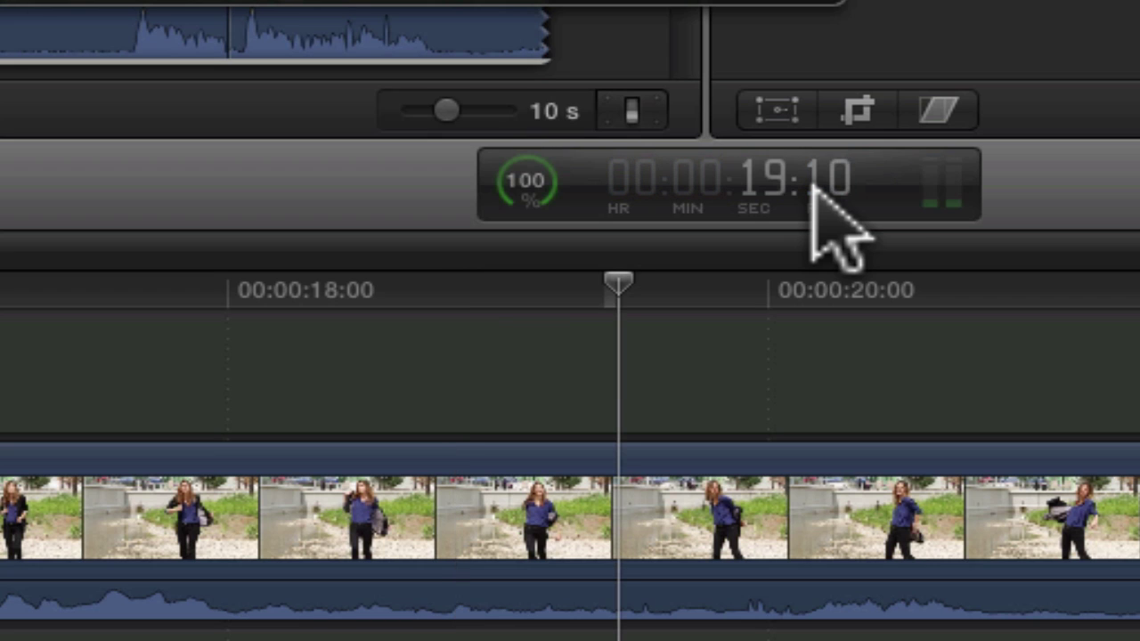
key(minus)
text(20)
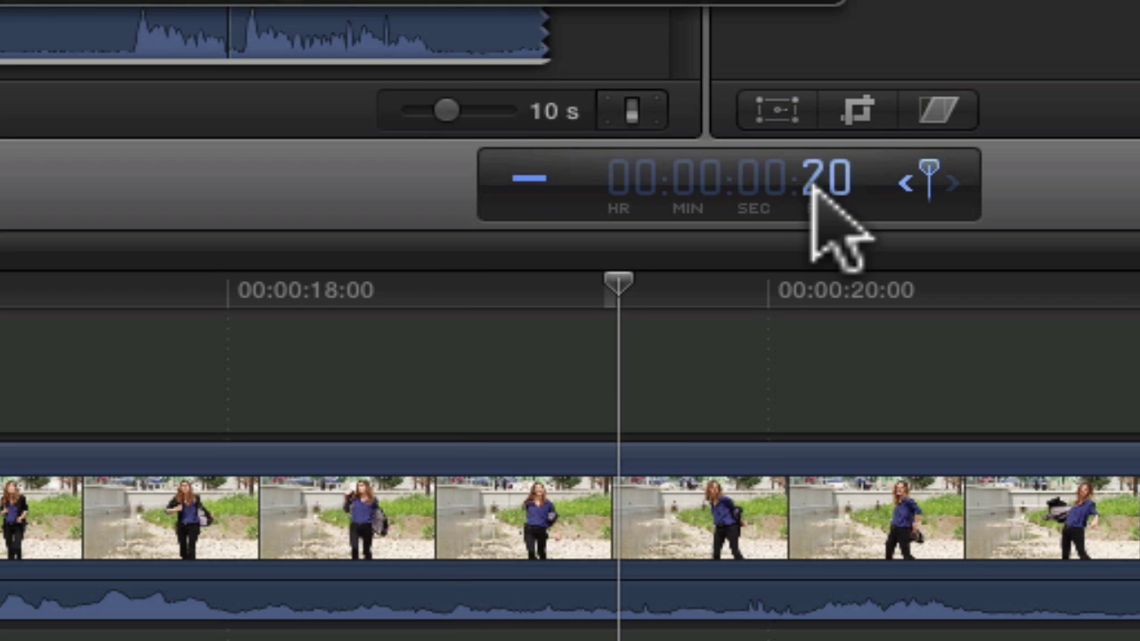
key(Return)
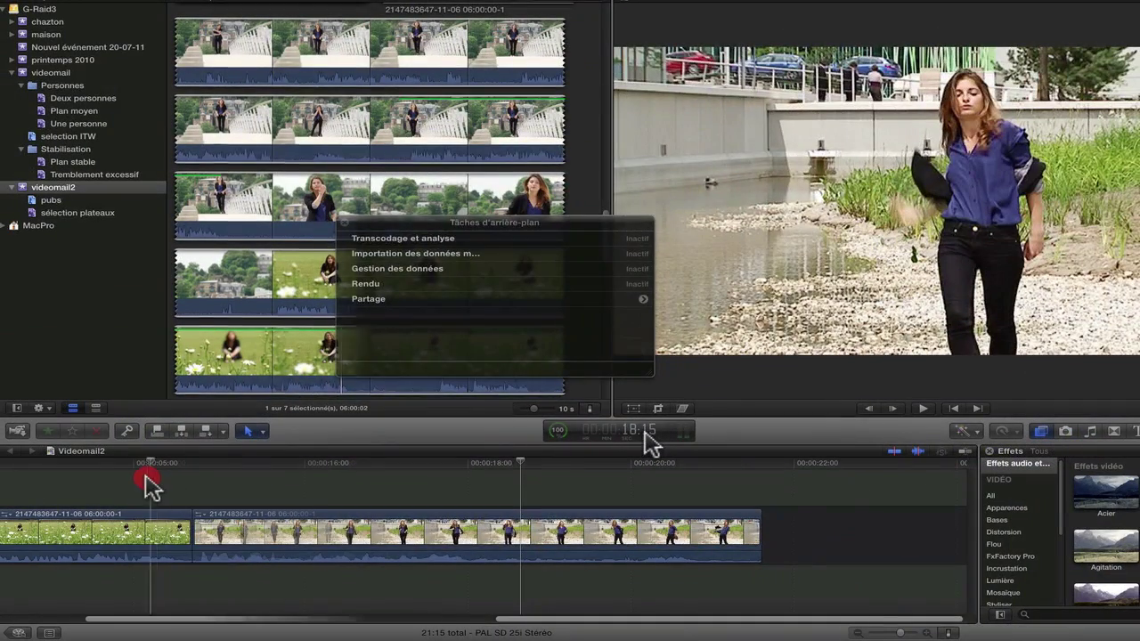
Reposition the playhead to about 5:00 in the daisy-field clip, then to 10:03 in the walking clip
mouse_move(145, 483)
mouse_down()
mouse_move(97, 483)
mouse_move(130, 485)
mouse_up()
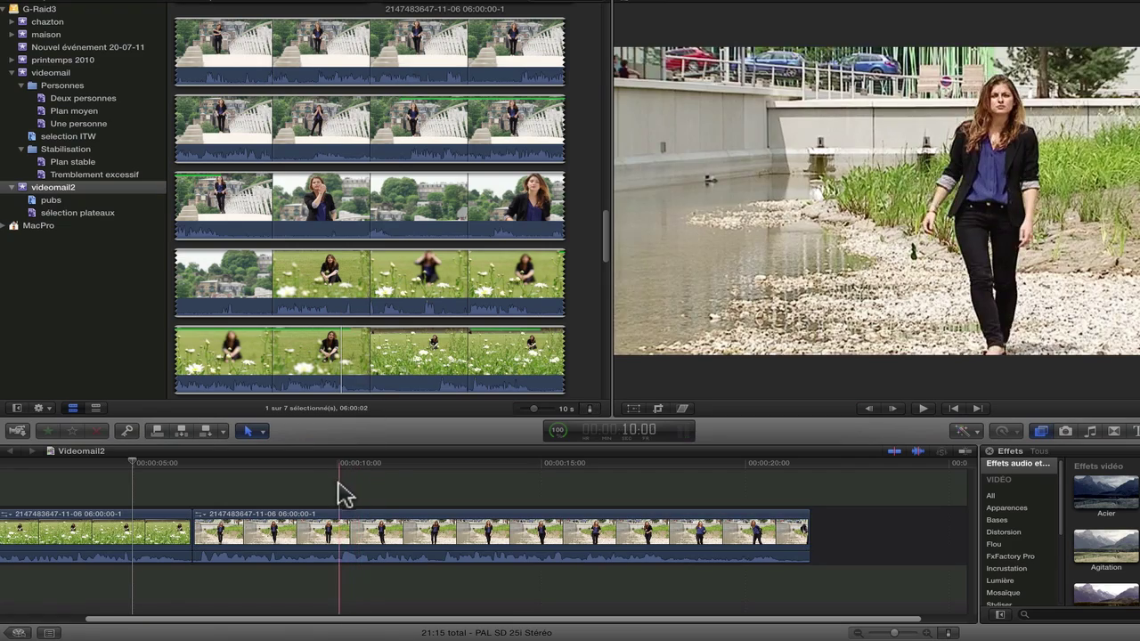
key(shift+f)
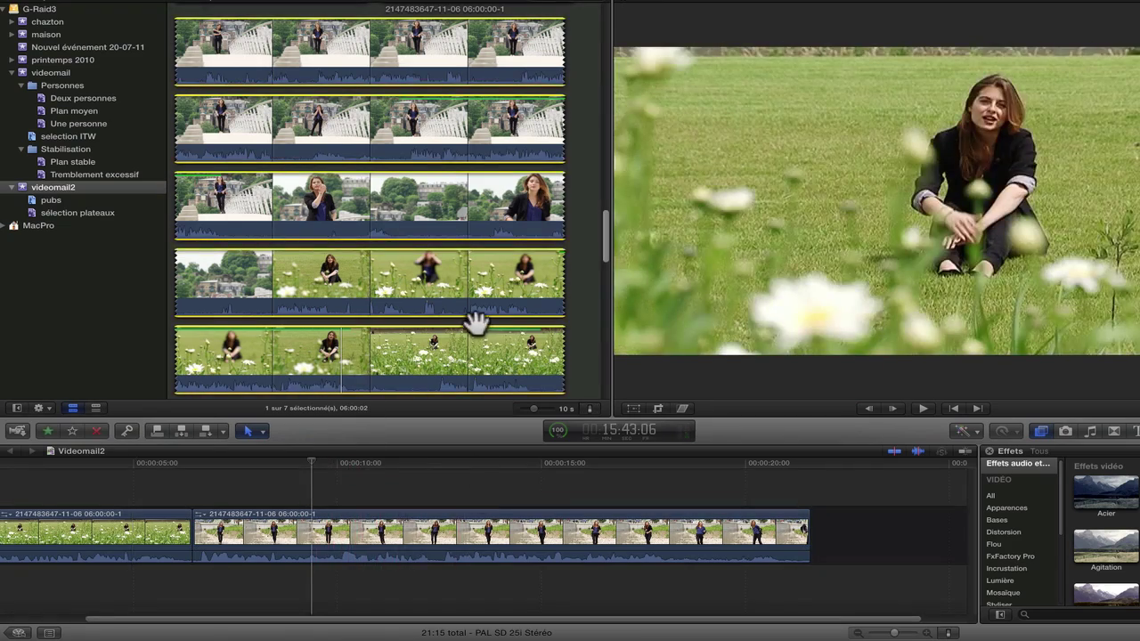
click(345, 497)
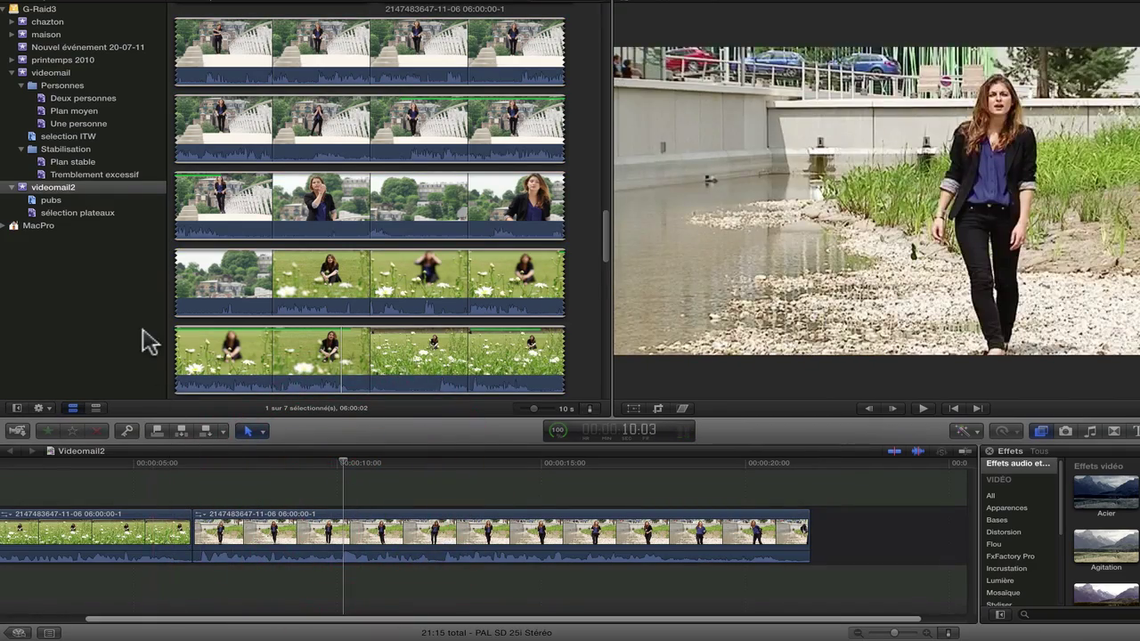
Select the walking clip in the timeline, then turn audio skimming off and back on
click(304, 522)
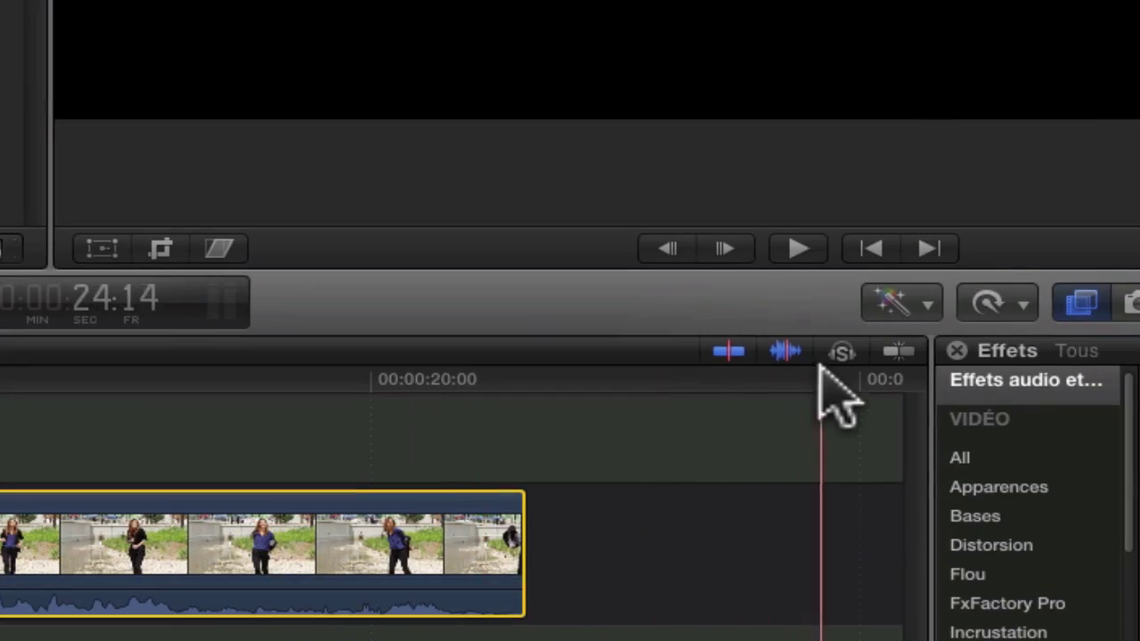
click(917, 452)
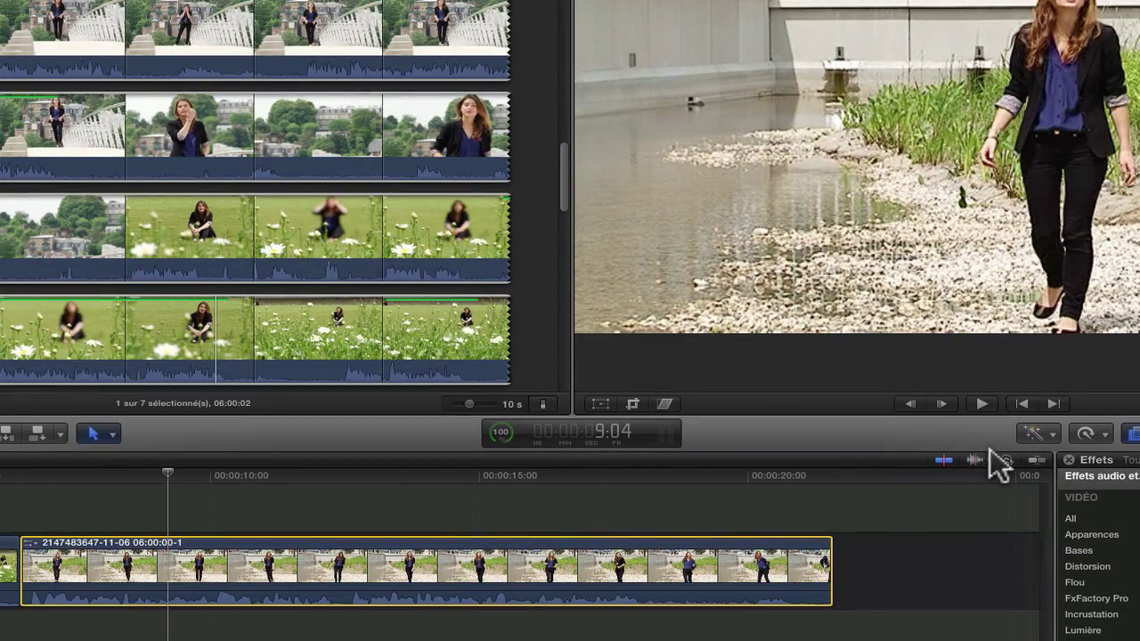
click(975, 458)
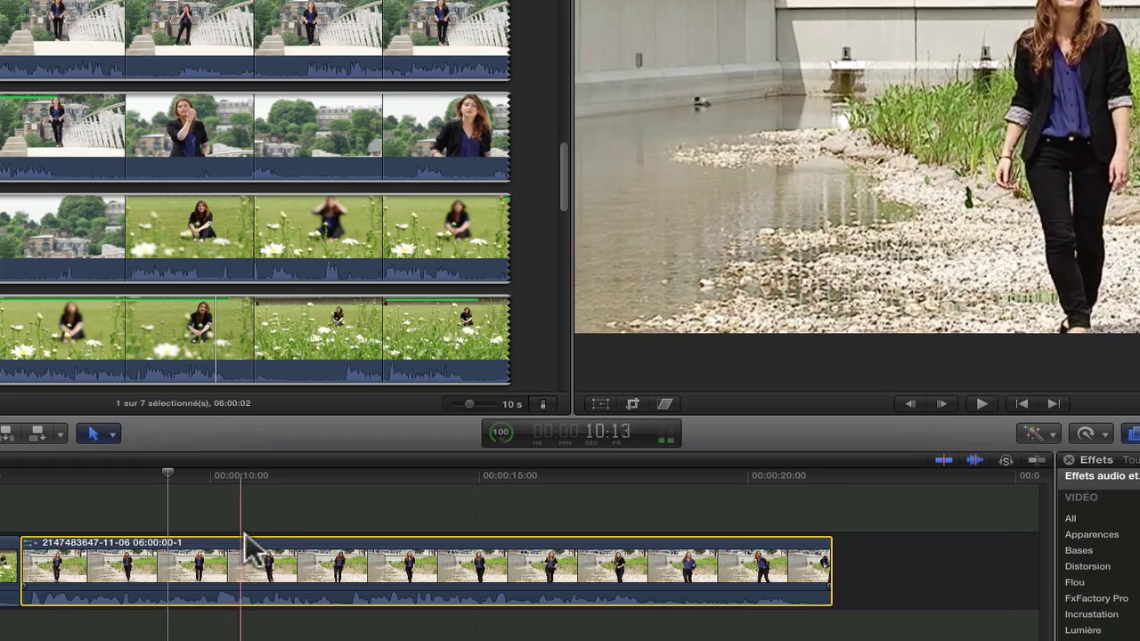
Deselect the walking clip and place the playhead at four successive points along it
click(267, 542)
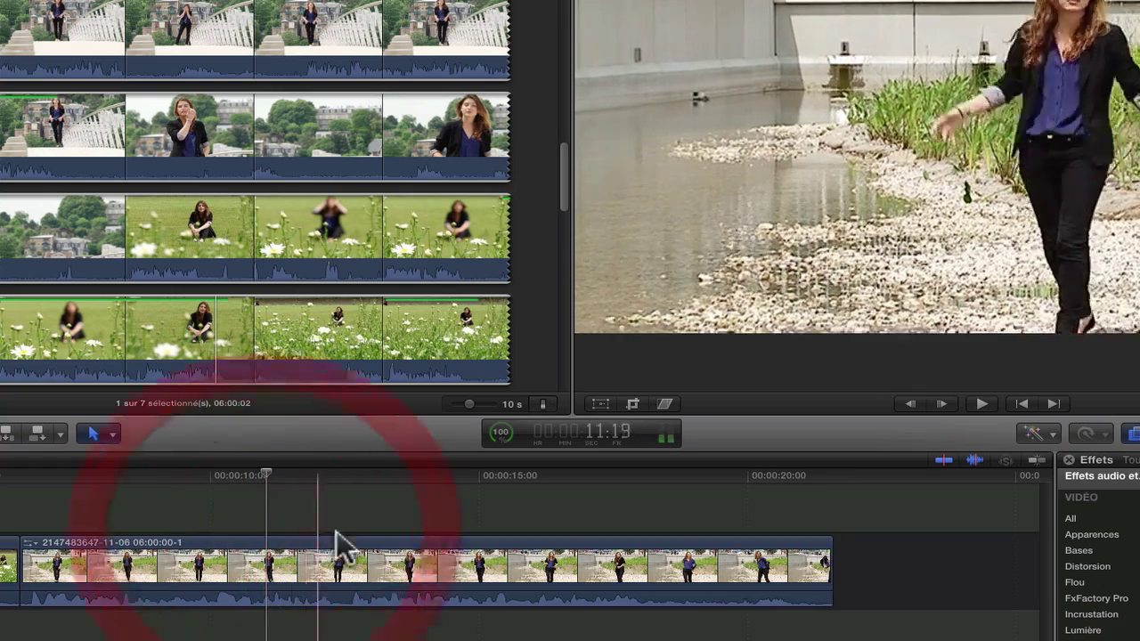
click(460, 540)
click(610, 541)
click(722, 540)
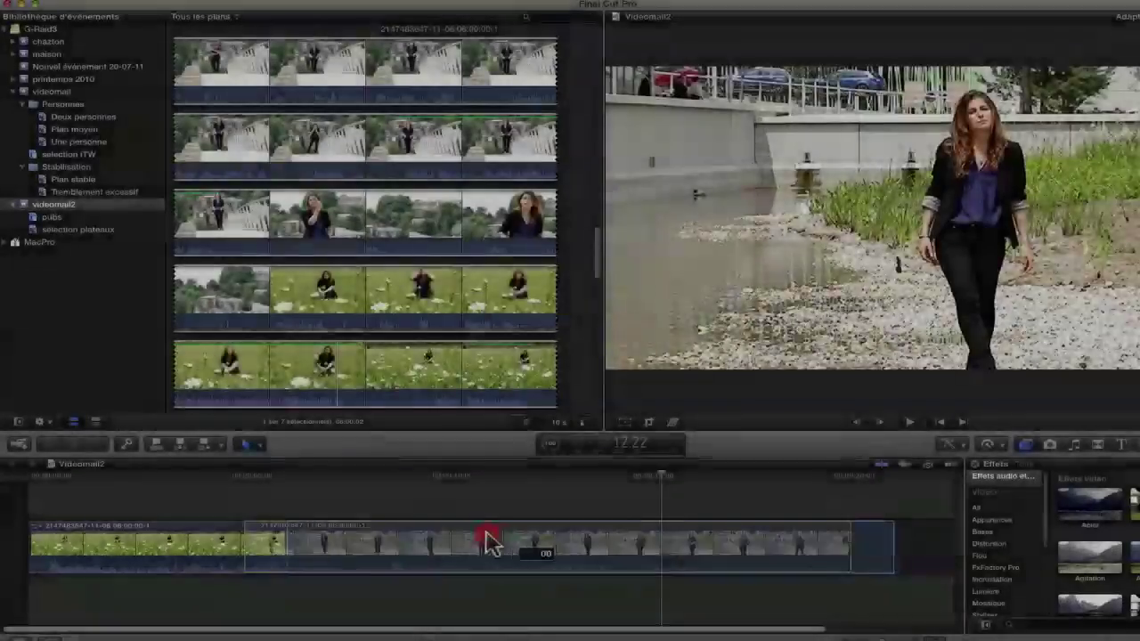
Swap the order of the two timeline clips repeatedly, finishing with the daisy-field clip before the walking clip
drag(489, 540, 113, 547)
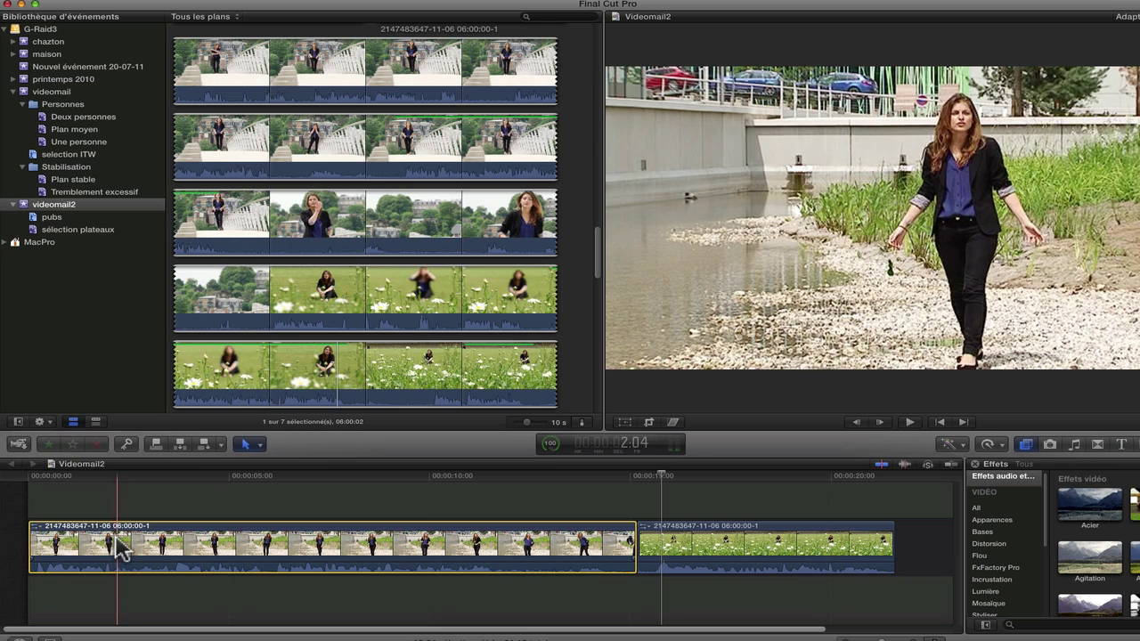
click(780, 550)
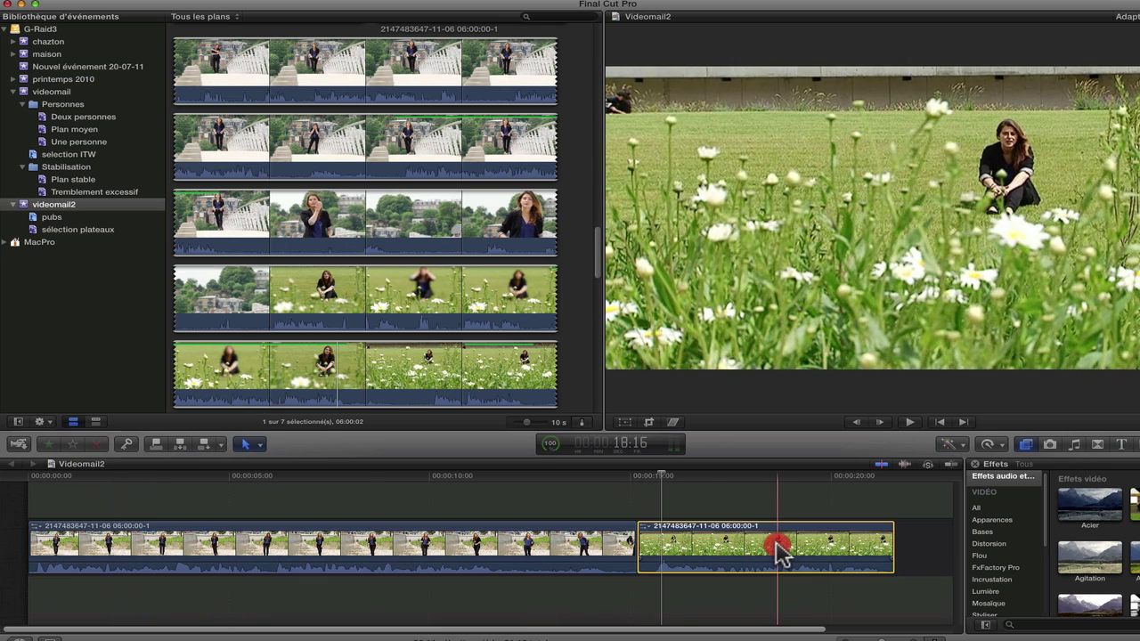
drag(778, 552, 249, 556)
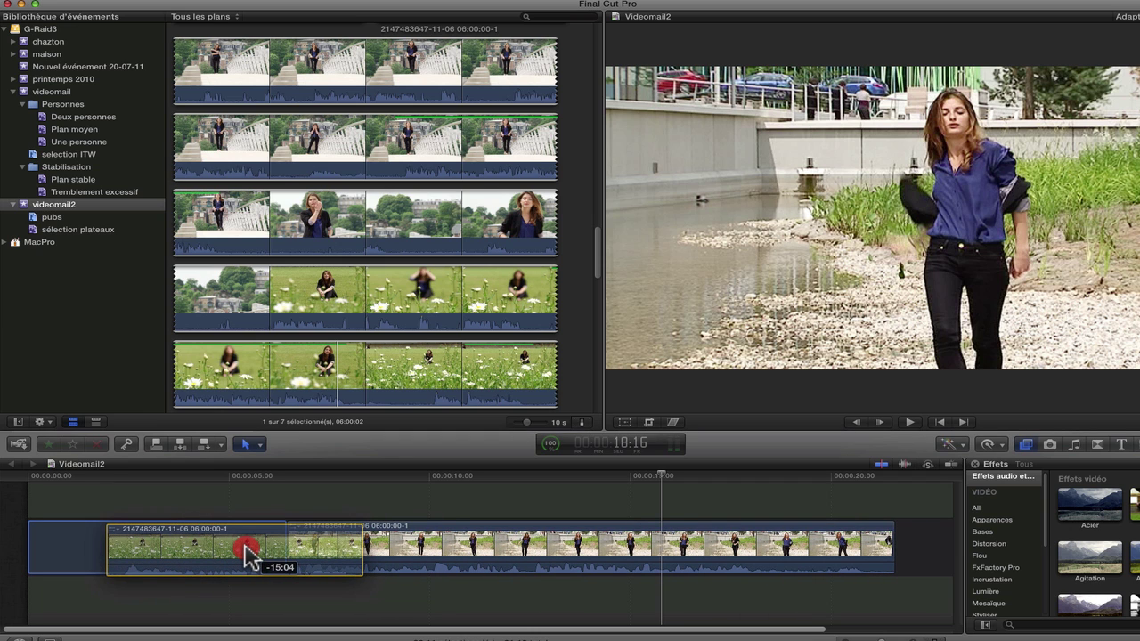
drag(249, 557, 250, 556)
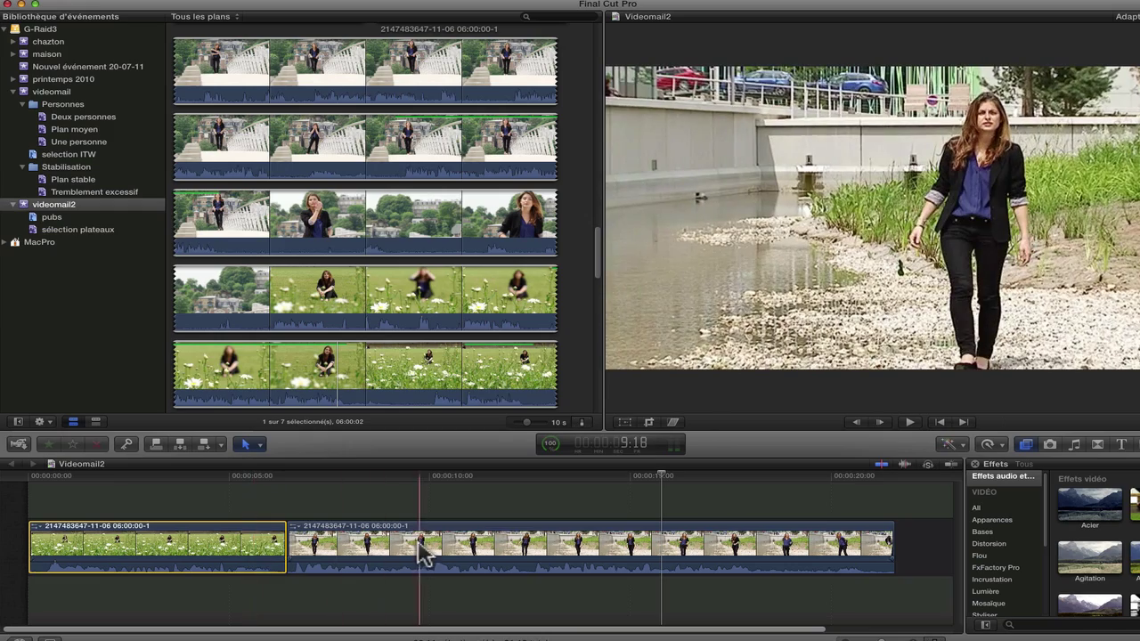
drag(420, 555, 160, 547)
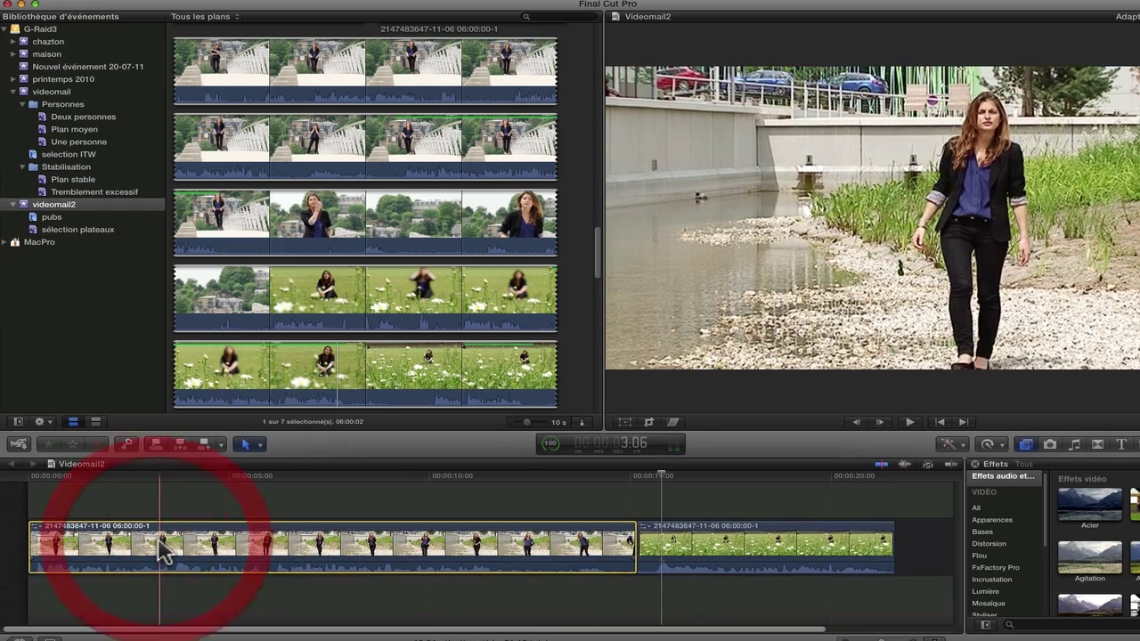
drag(717, 561, 299, 575)
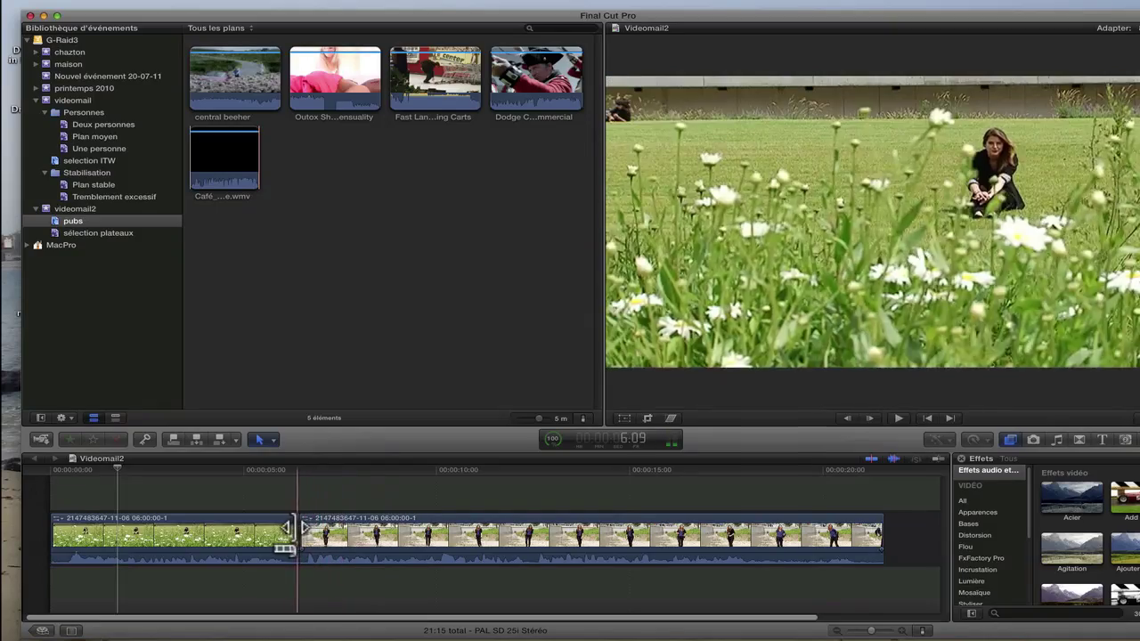
Play through the cut between the daisy-field and walking clips, then insert the central beeher clip from pubs at that cut
key(space)
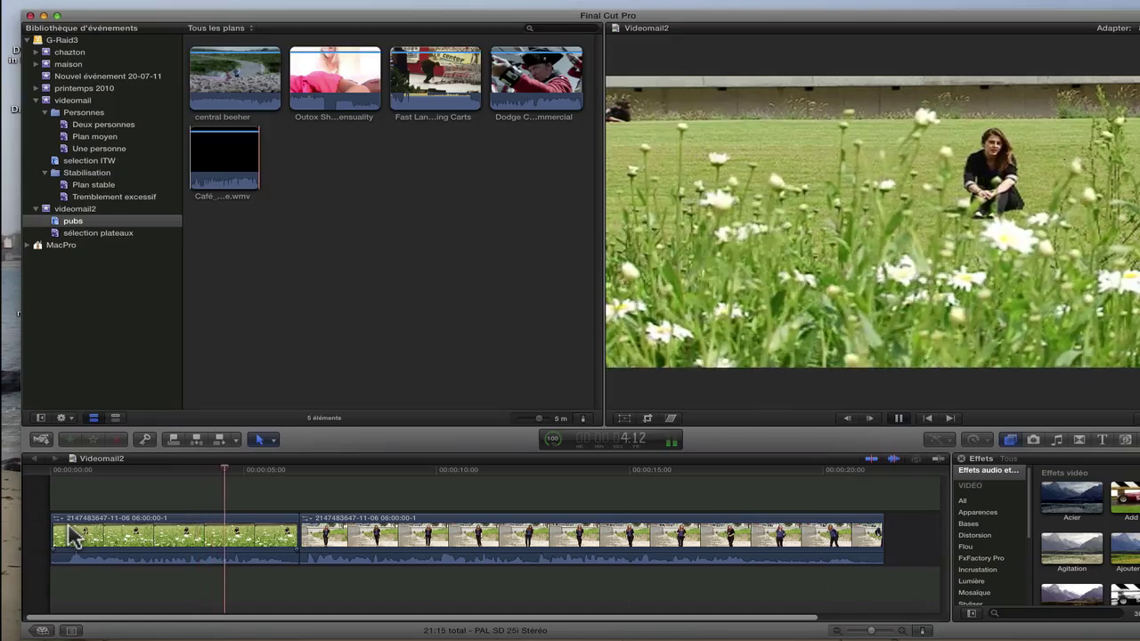
key(space)
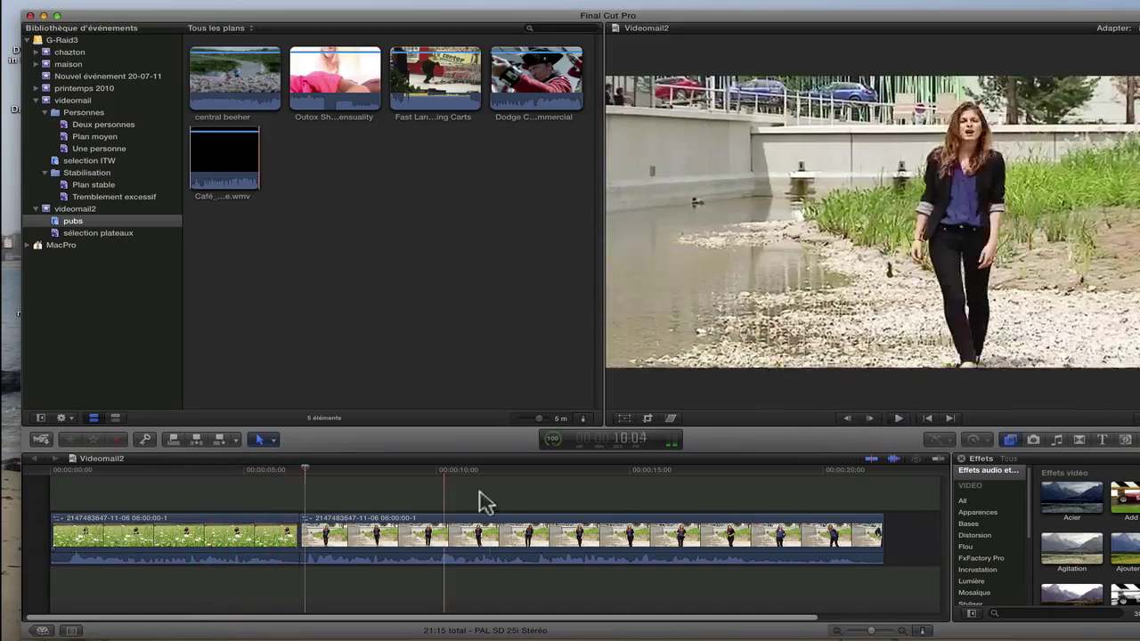
drag(310, 470, 298, 466)
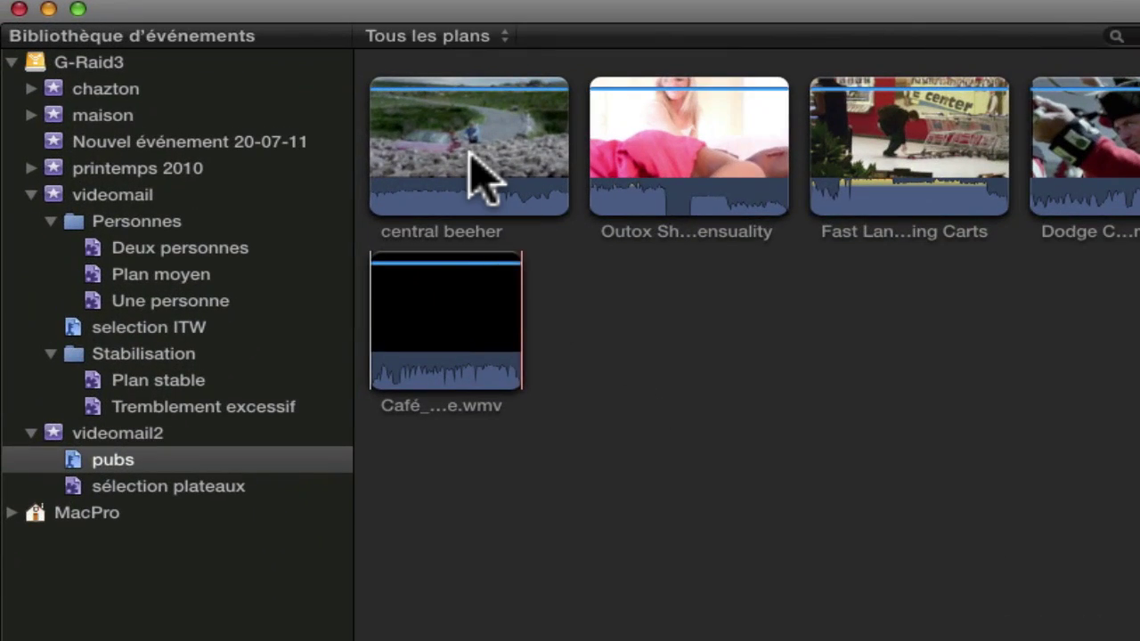
click(469, 154)
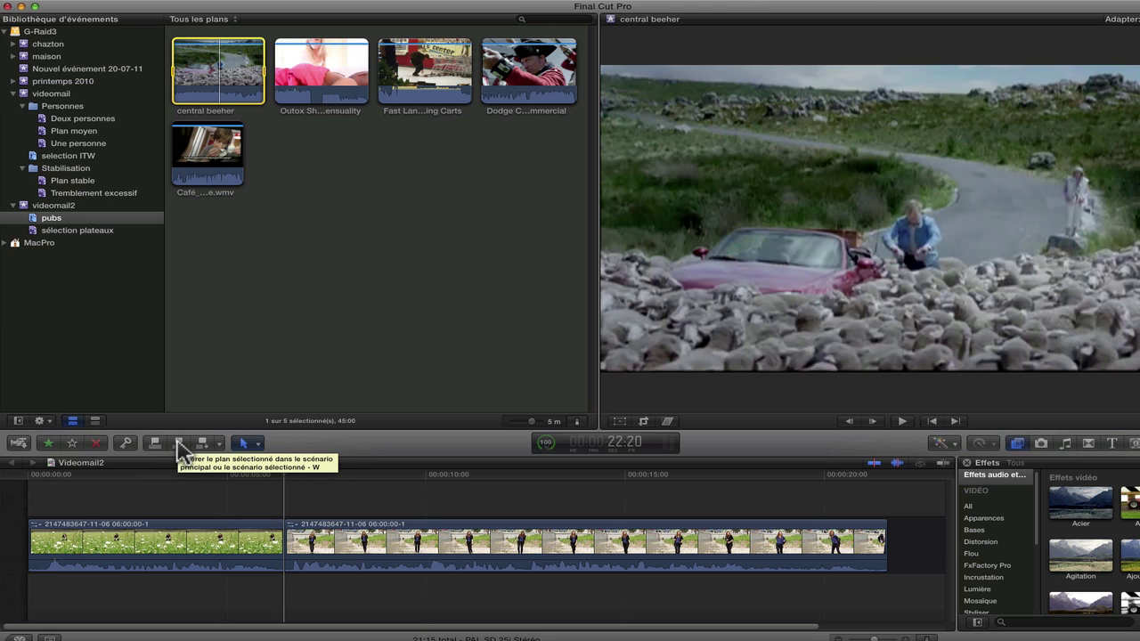
click(179, 443)
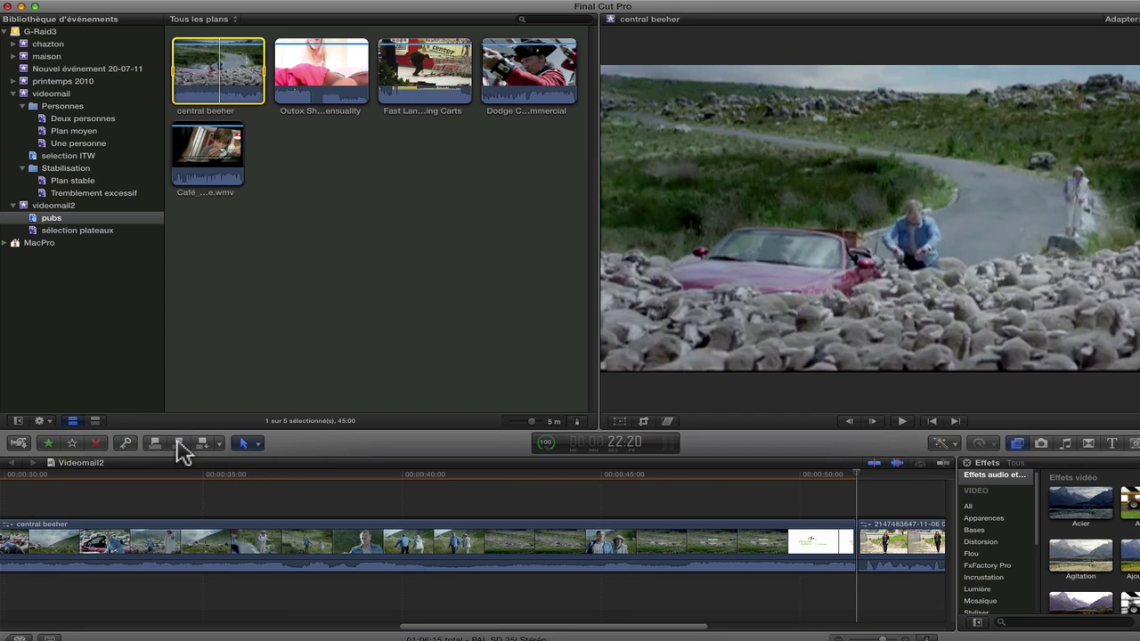
Review the edit by playing into the central beeher clip, then across its end into the walking clip
click(292, 497)
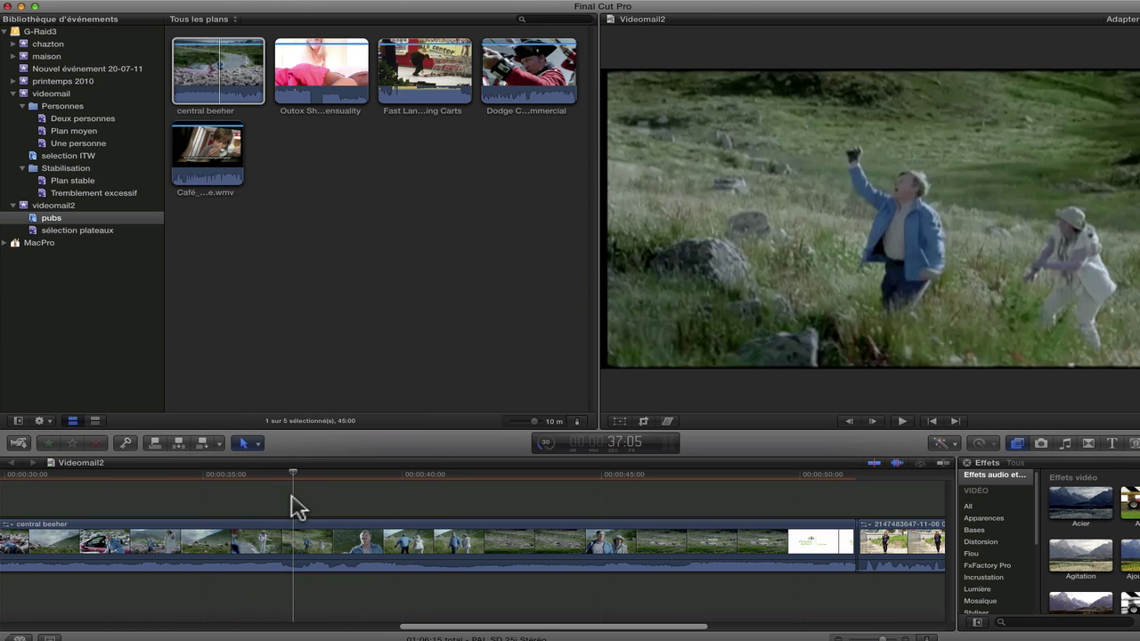
key(super+minus)
key(super+minus)
key(super+minus)
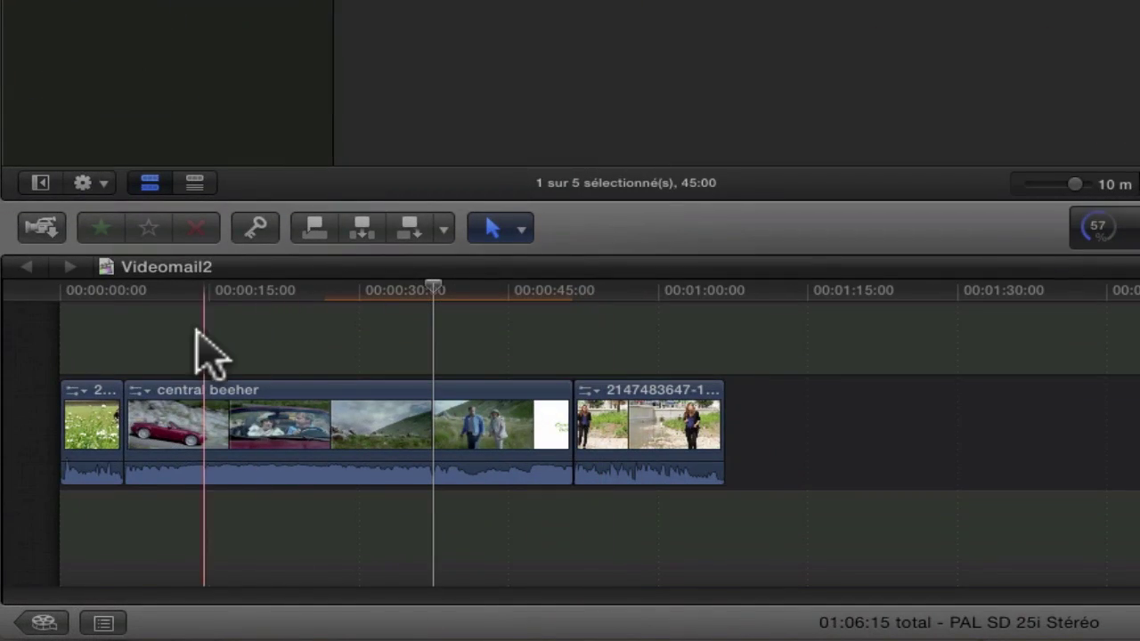
key(space)
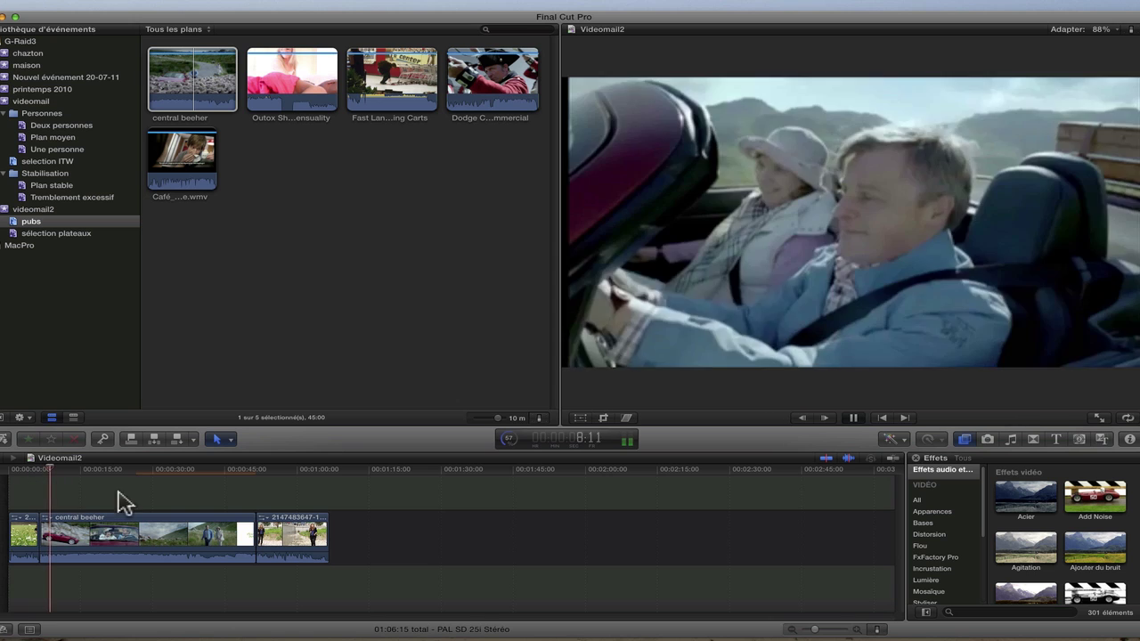
click(243, 468)
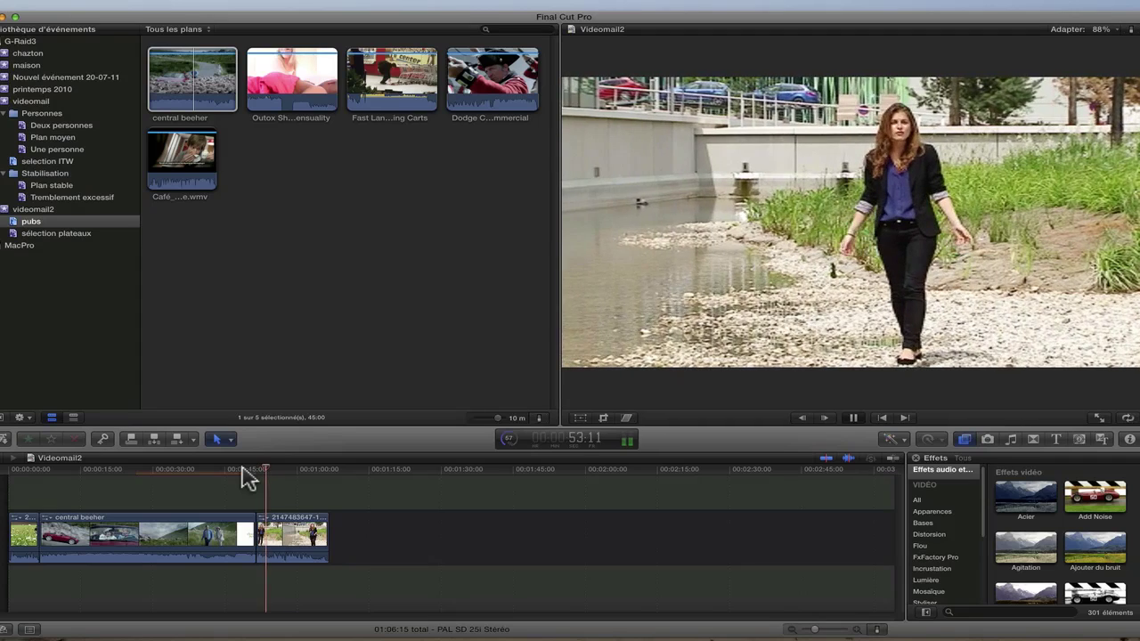
key(space)
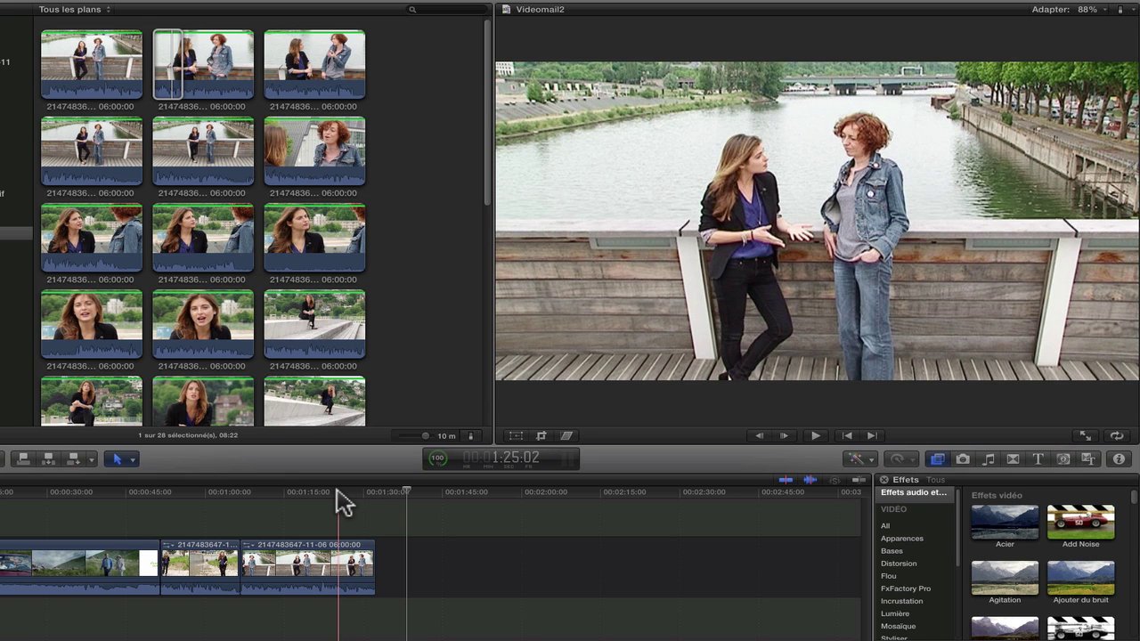
Play the end of the timeline's last clip, then preview the over-the-shoulder shot of the red-haired woman from the event browser
key(space)
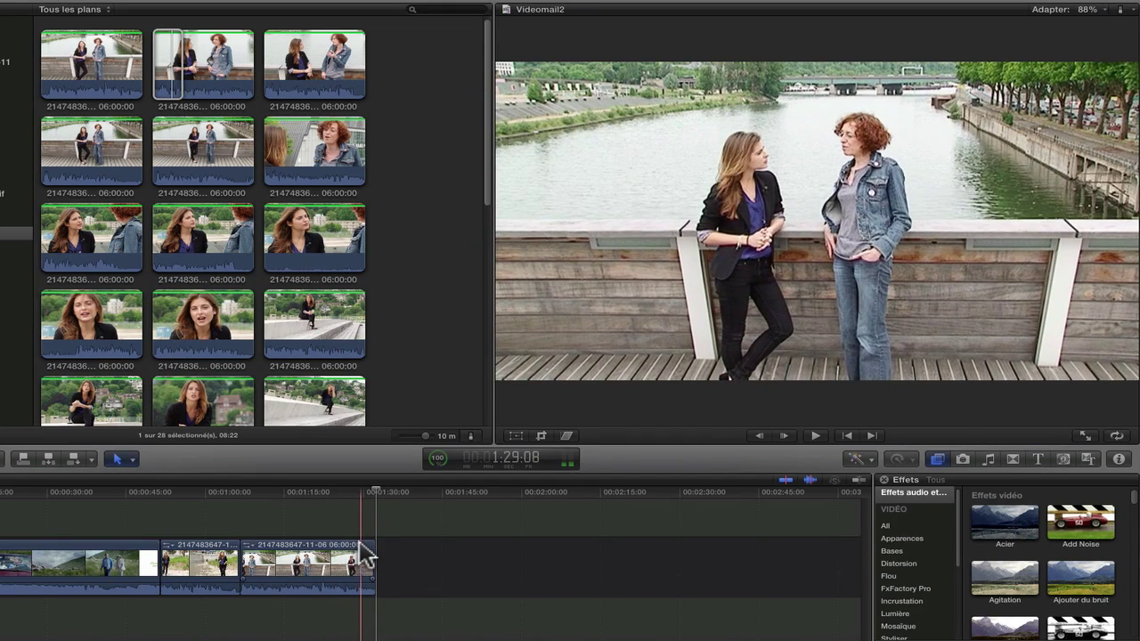
key(space)
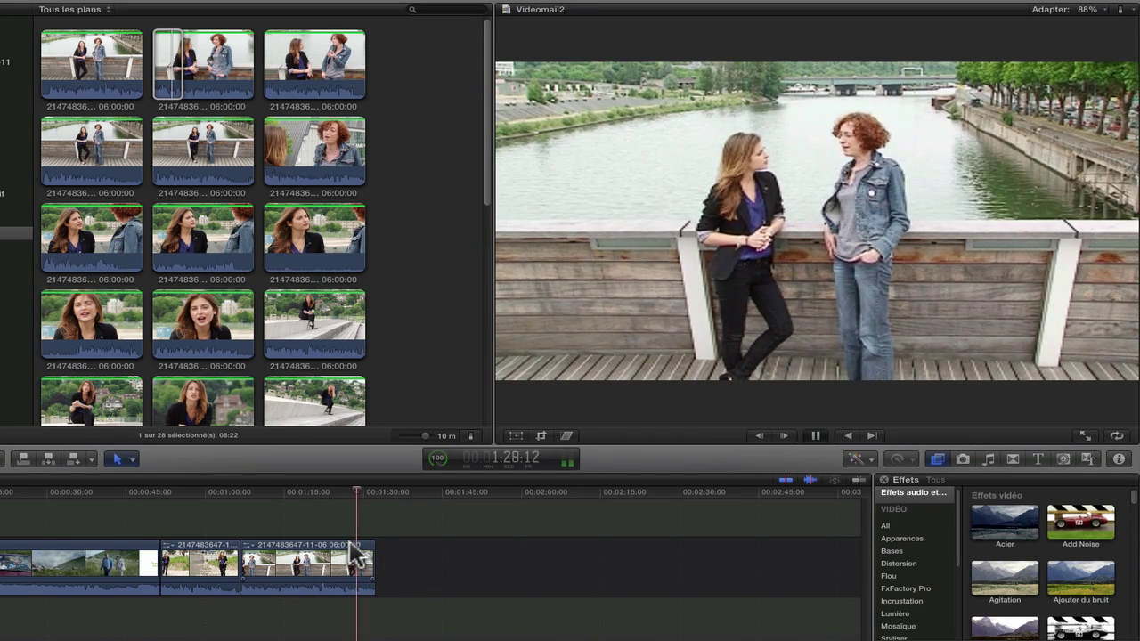
click(289, 184)
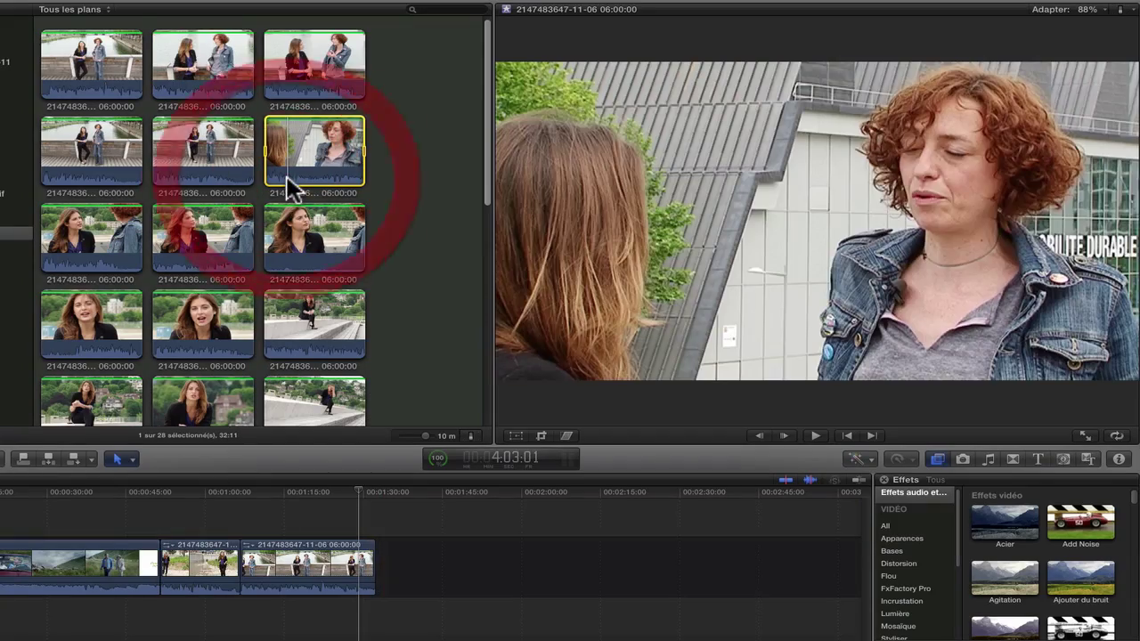
key(space)
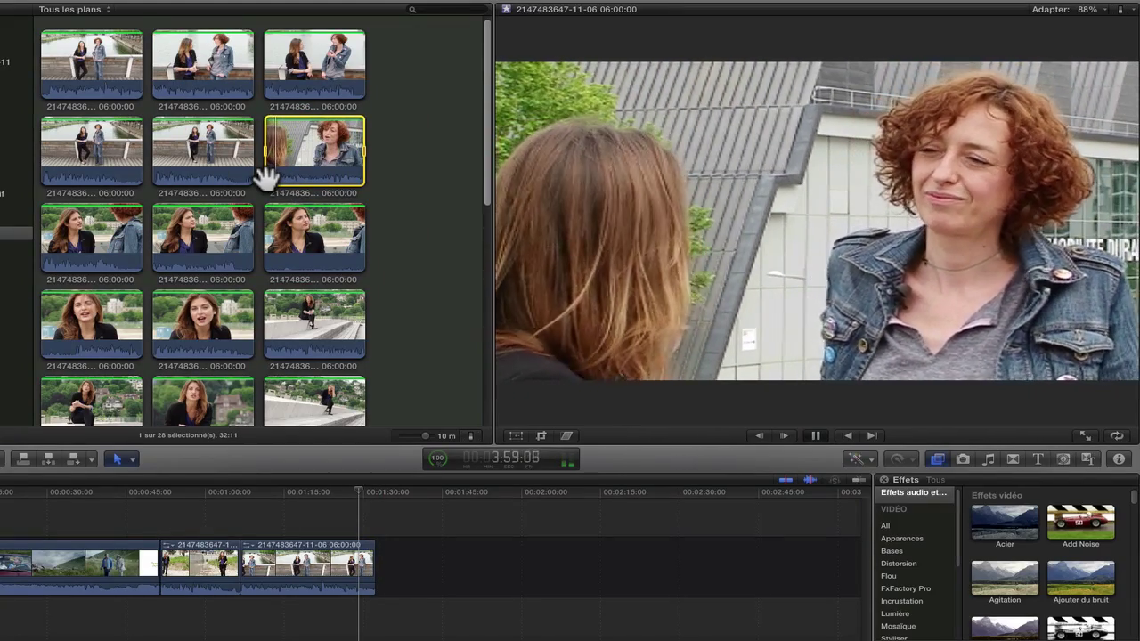
Mark the start of the over-the-shoulder shot of the red-haired woman at about 4:00:08 and play the marked range
key(space)
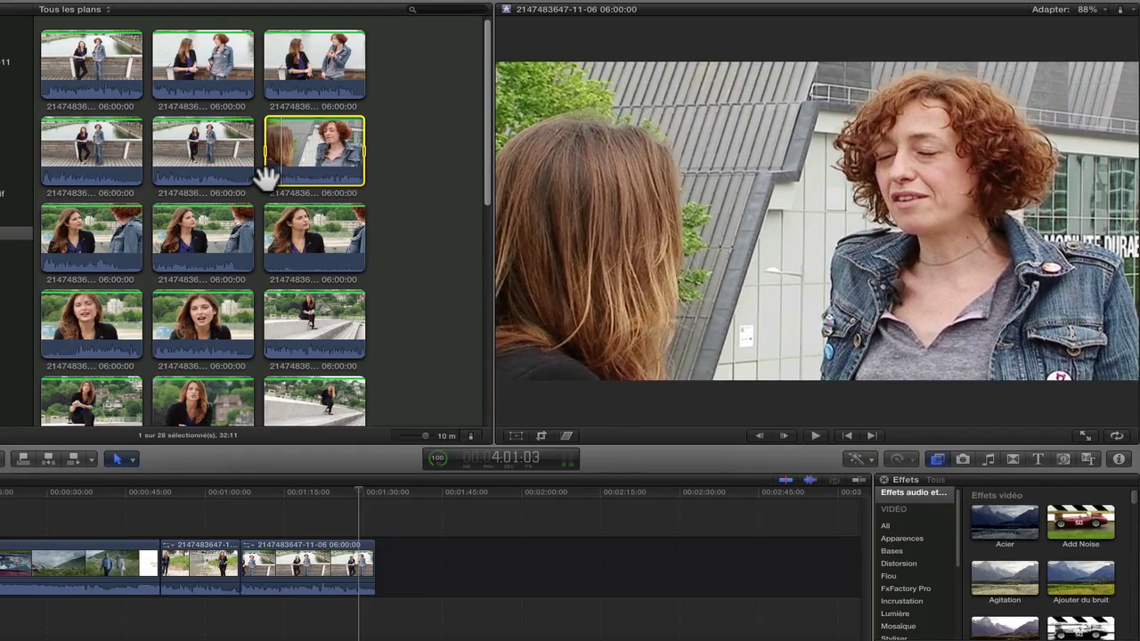
key(space)
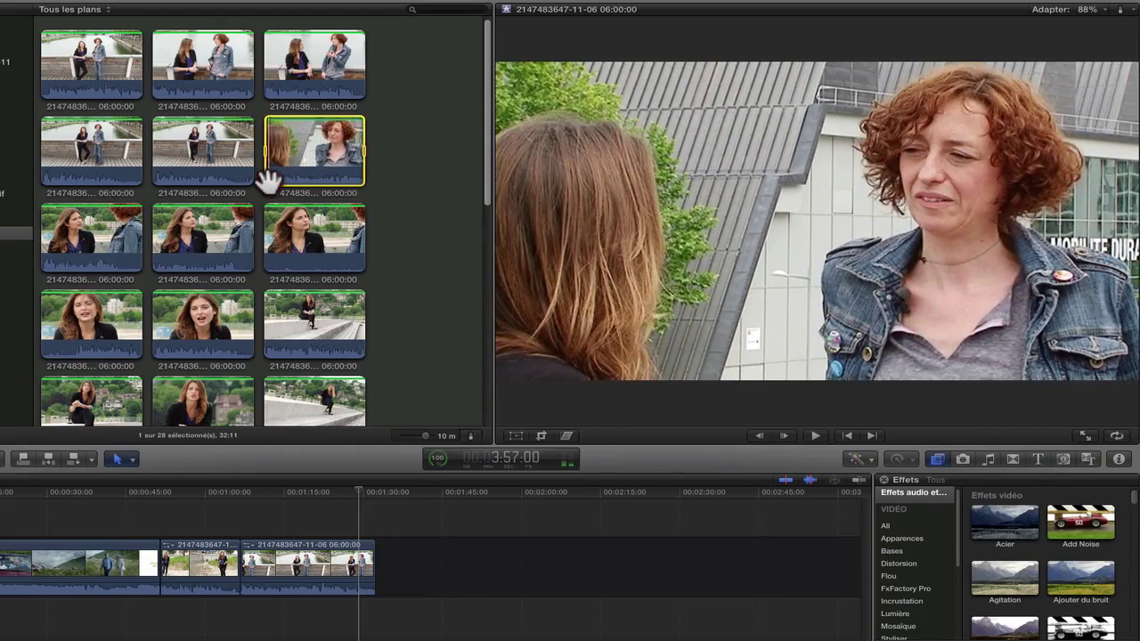
click(267, 178)
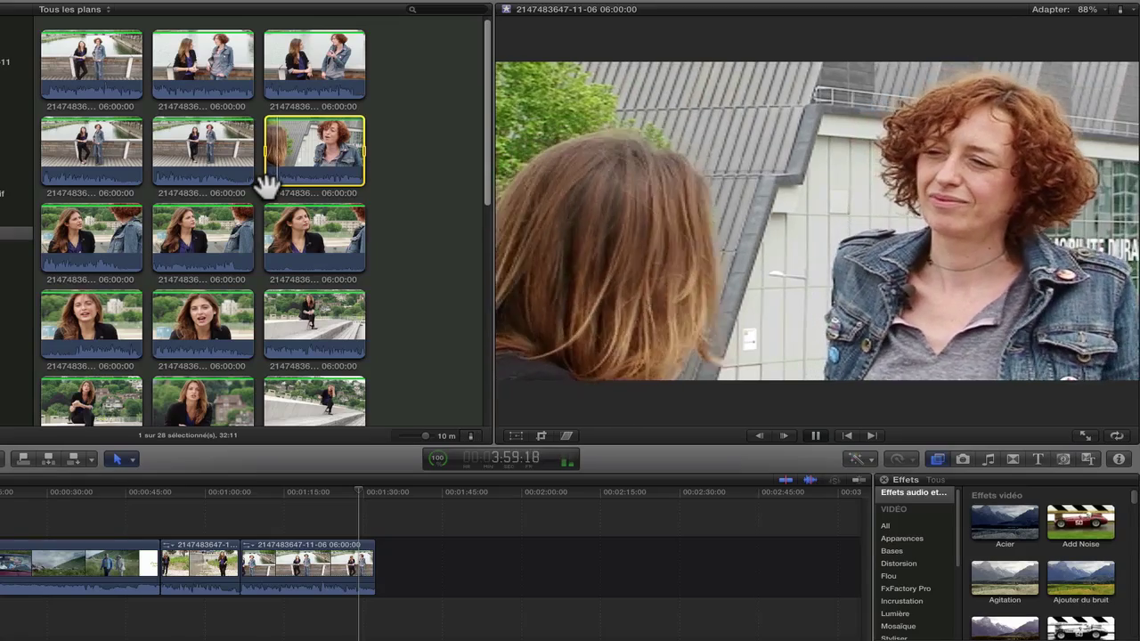
key(space)
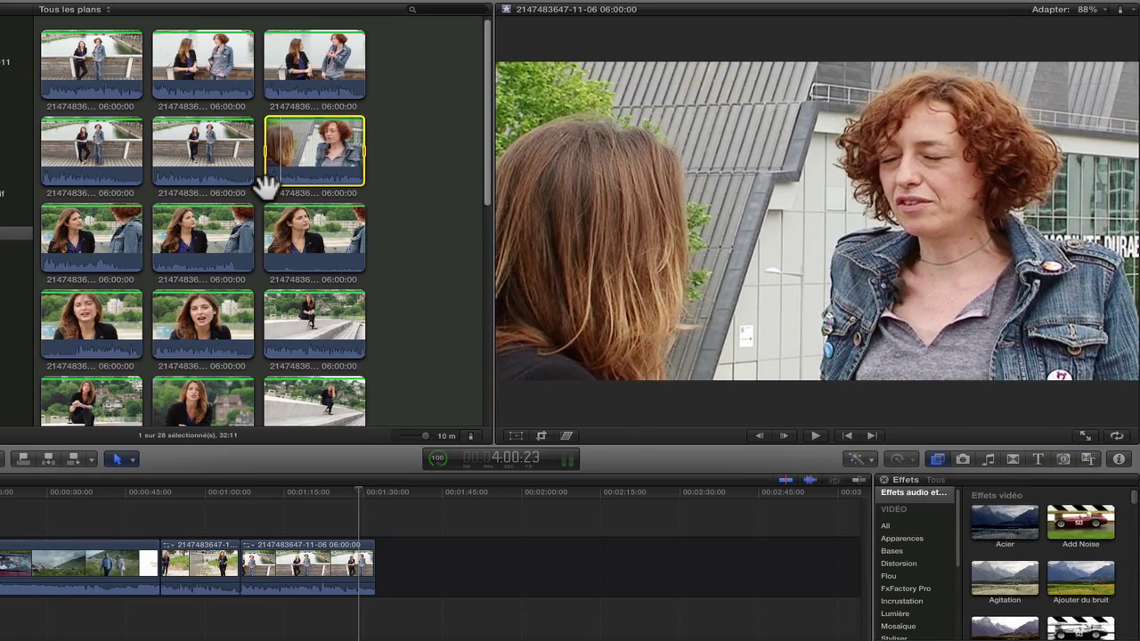
key(Left)
key(Left)
key(Left)
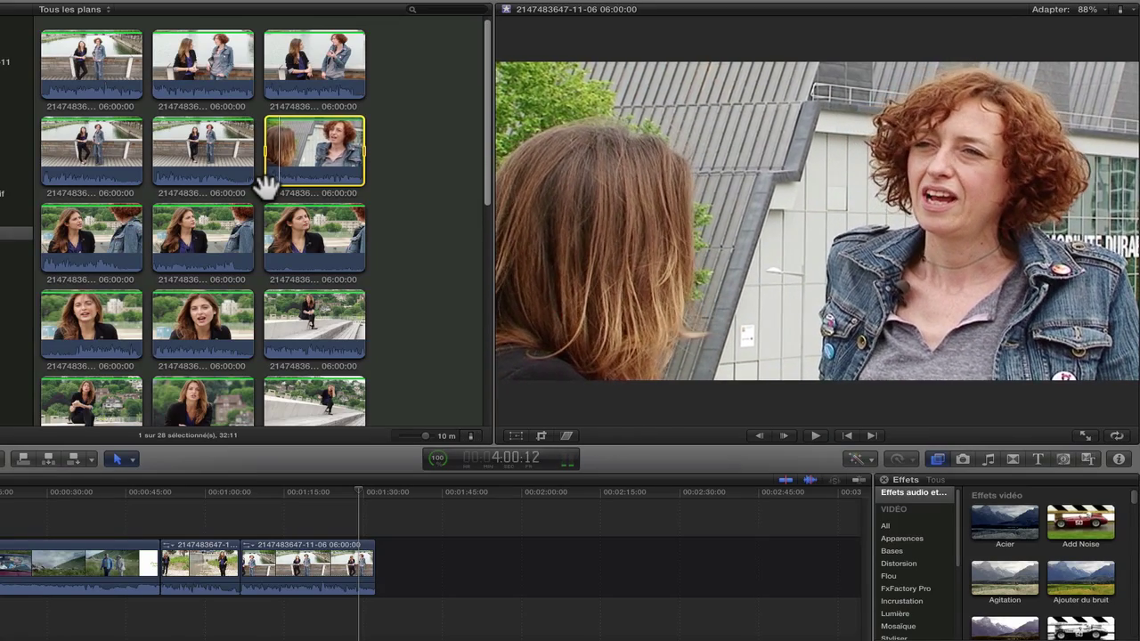
key(i)
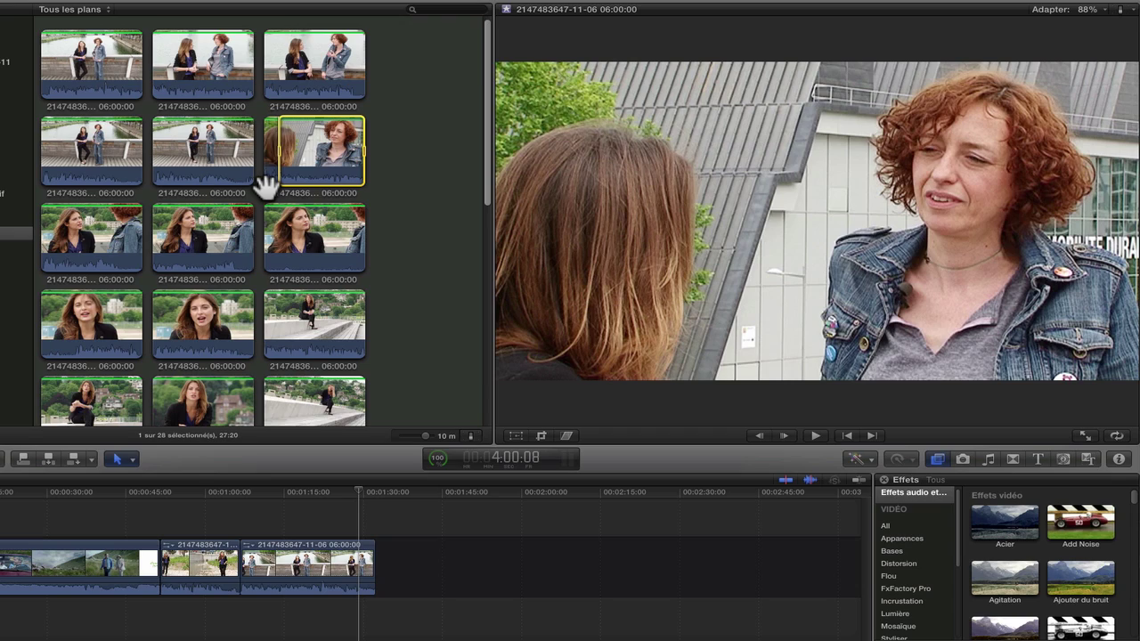
key(space)
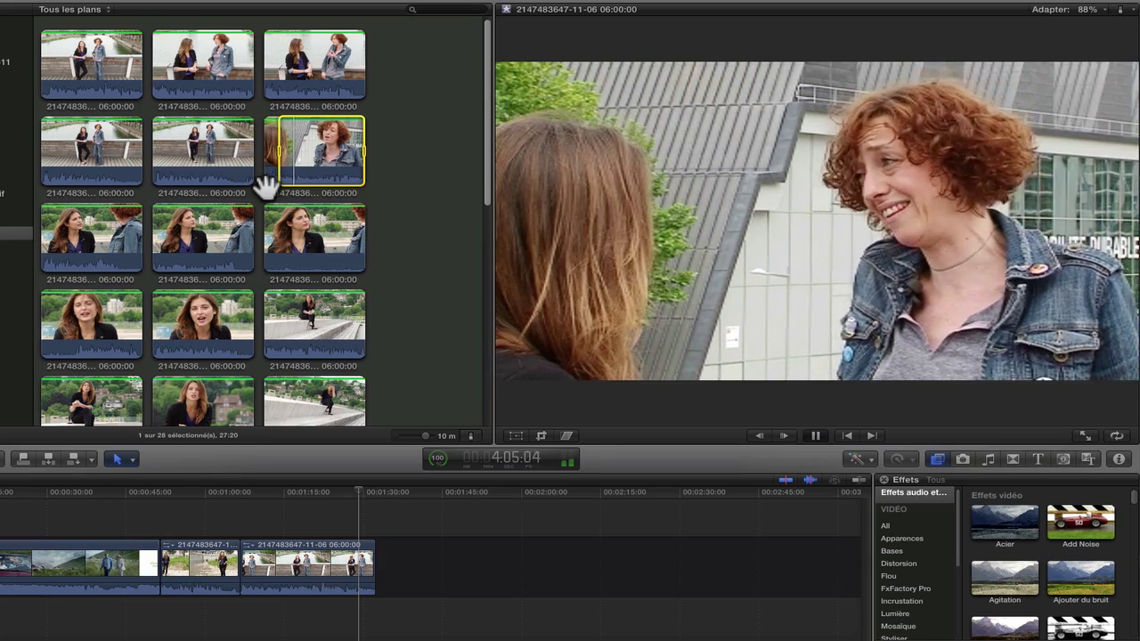
key(space)
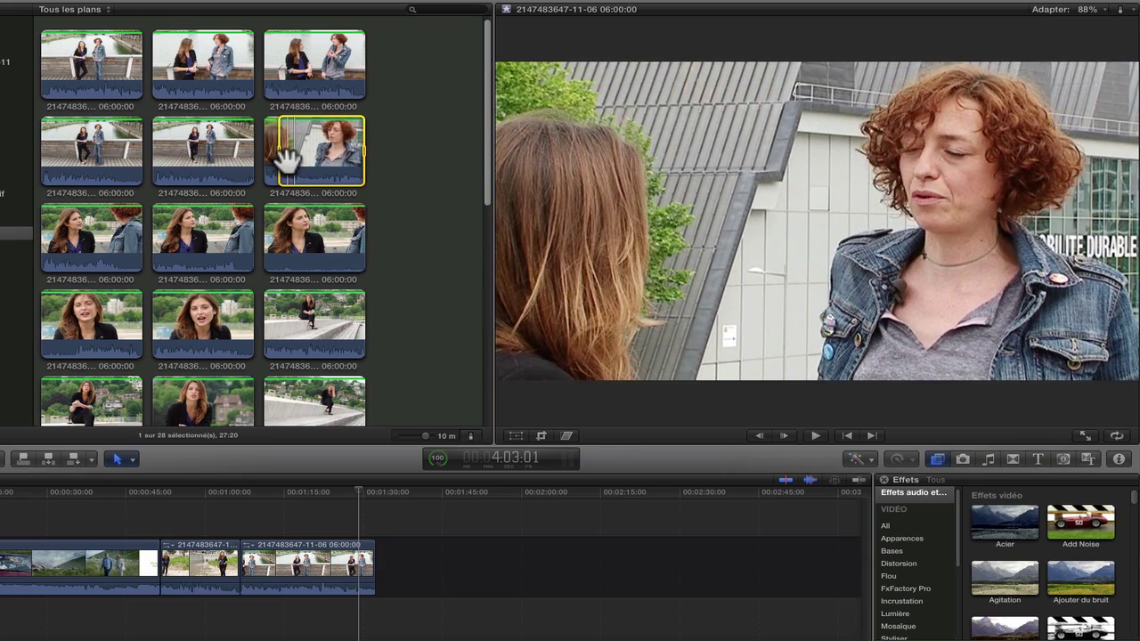
Play the end of the bridge clip with the two women and park the playhead at 1:26:12
click(350, 501)
click(337, 499)
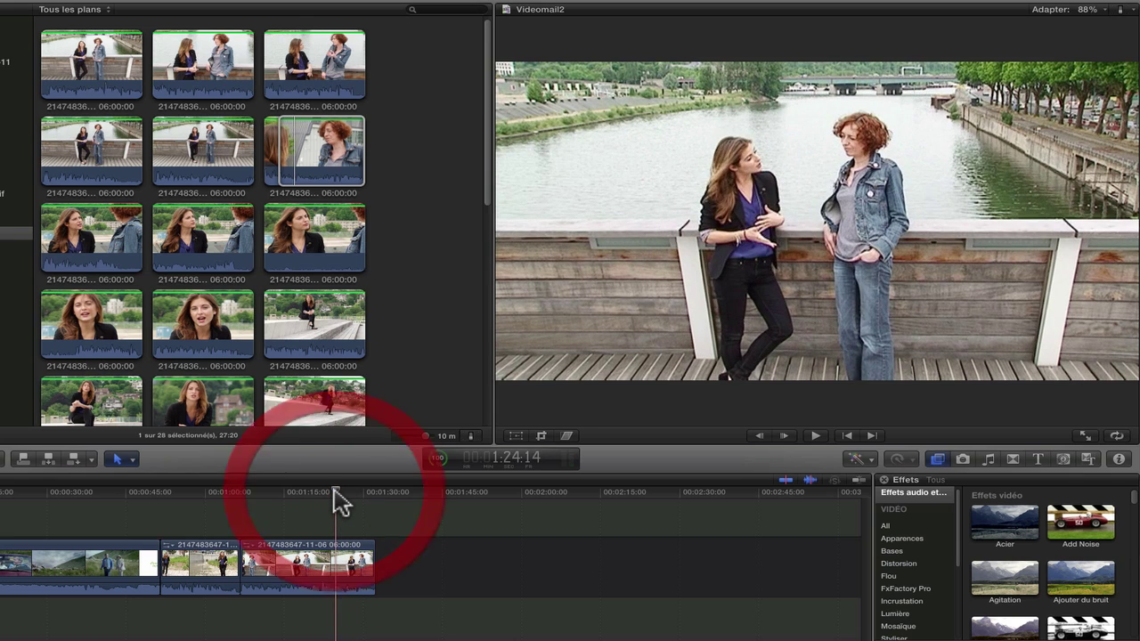
key(space)
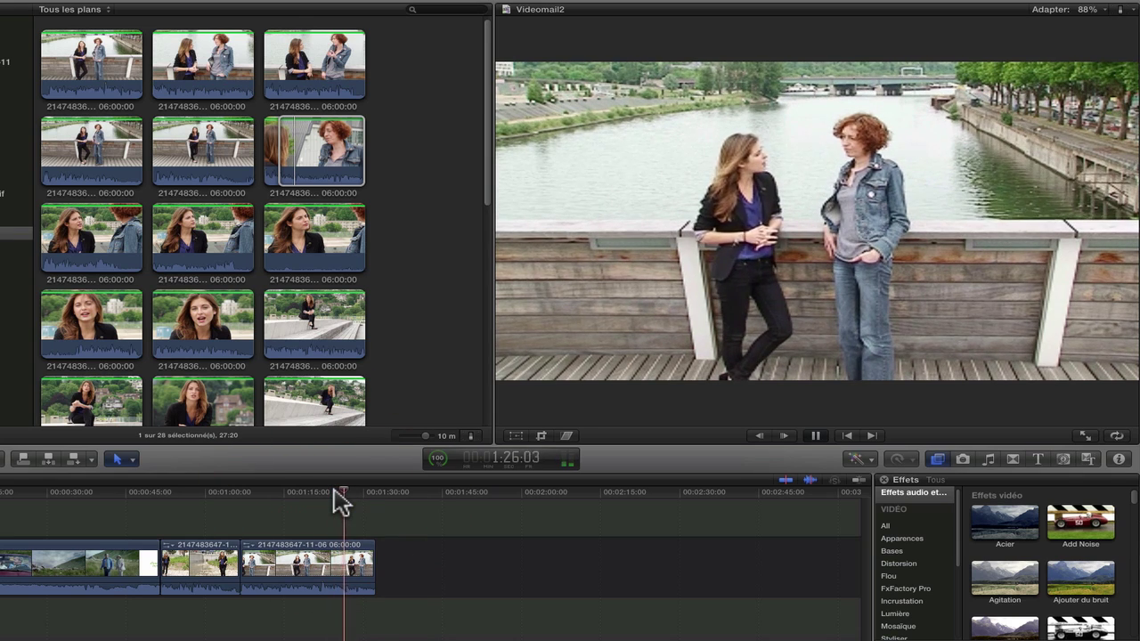
key(space)
key(Left)
key(Left)
key(Left)
key(Left)
key(Left)
key(Left)
key(Left)
key(Left)
key(Left)
key(Left)
key(Left)
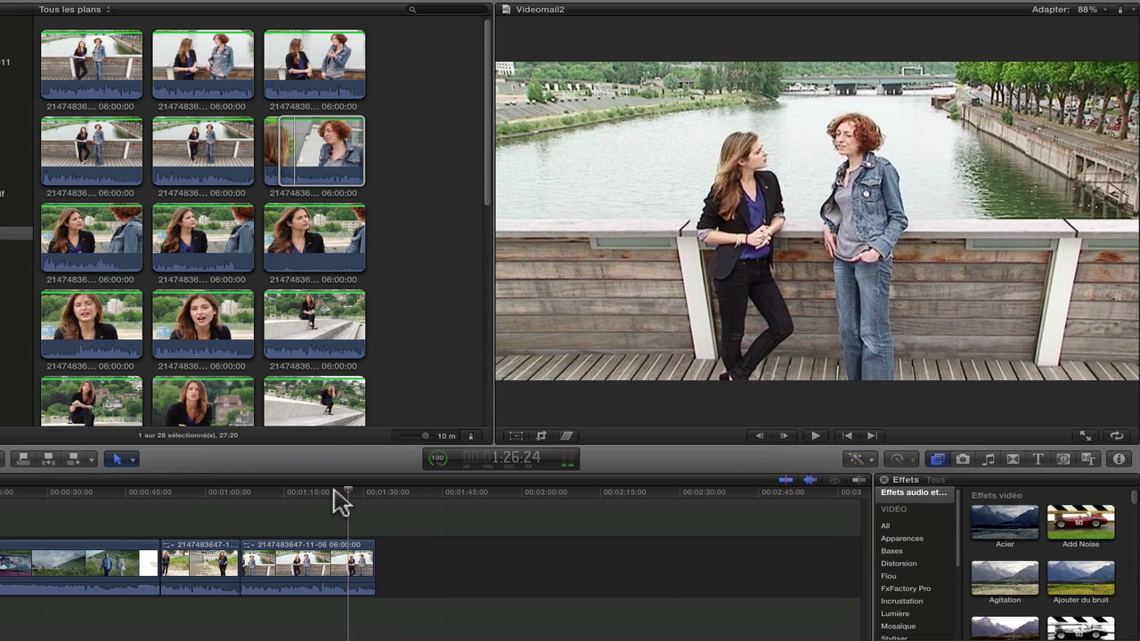
key(Left)
key(Left)
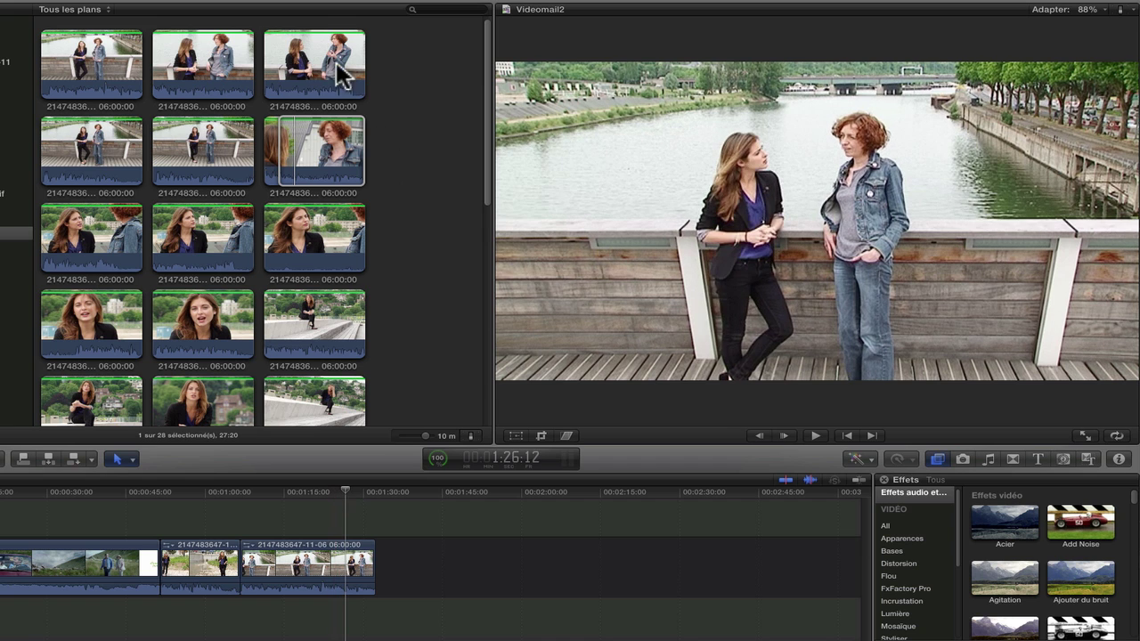
Overwrite the timeline from the playhead with the marked over-the-shoulder range and play across the new cut
click(331, 140)
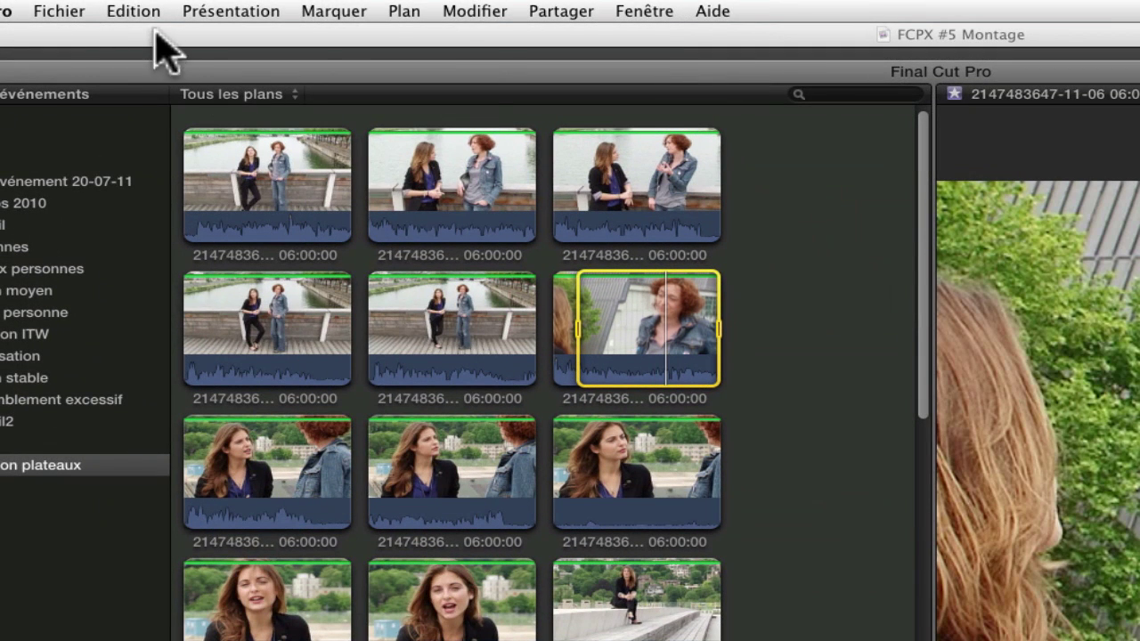
click(143, 12)
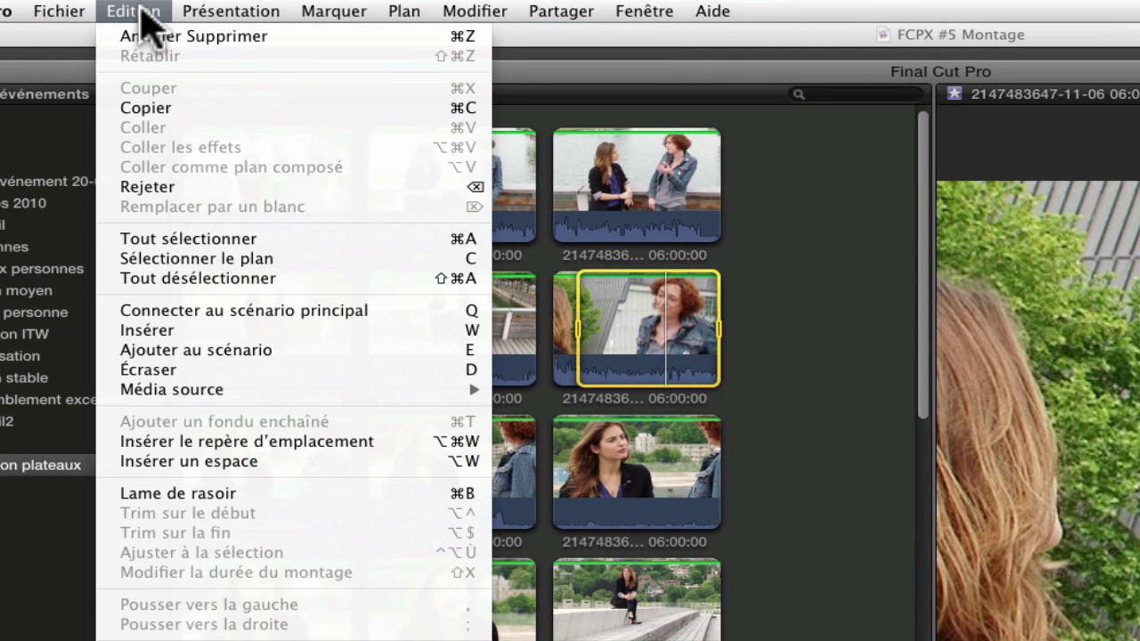
click(375, 367)
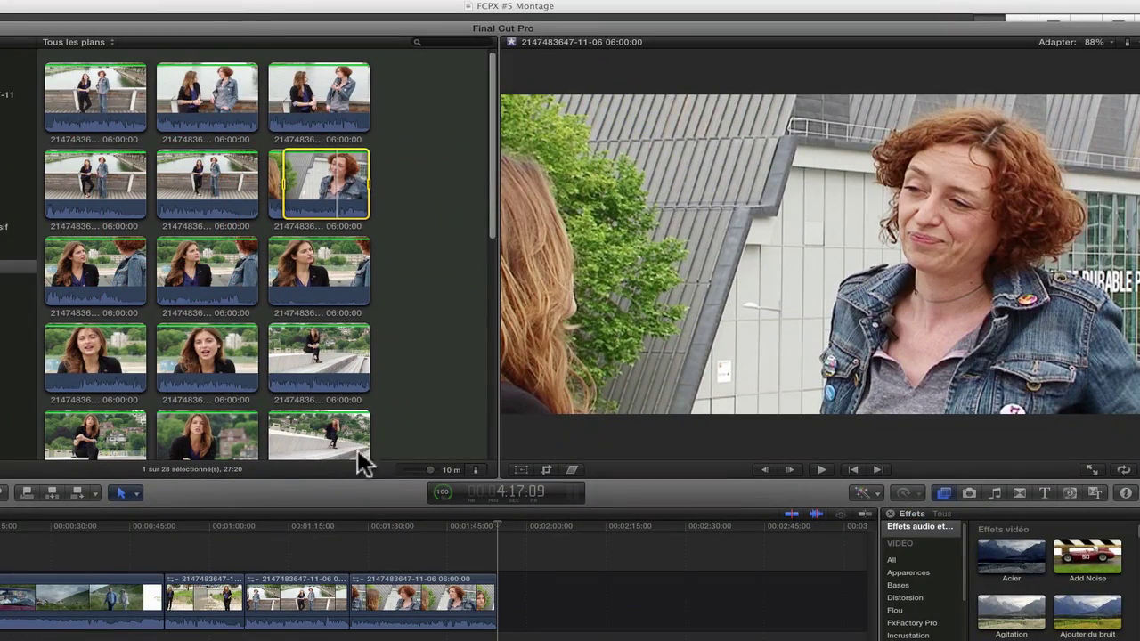
click(326, 527)
key(space)
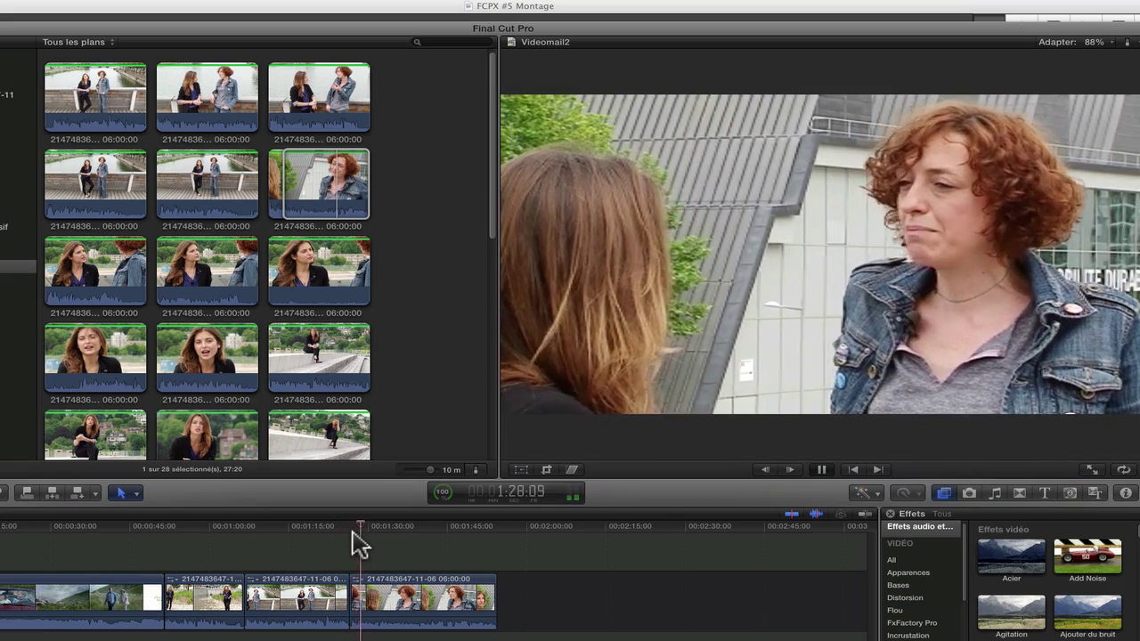
key(space)
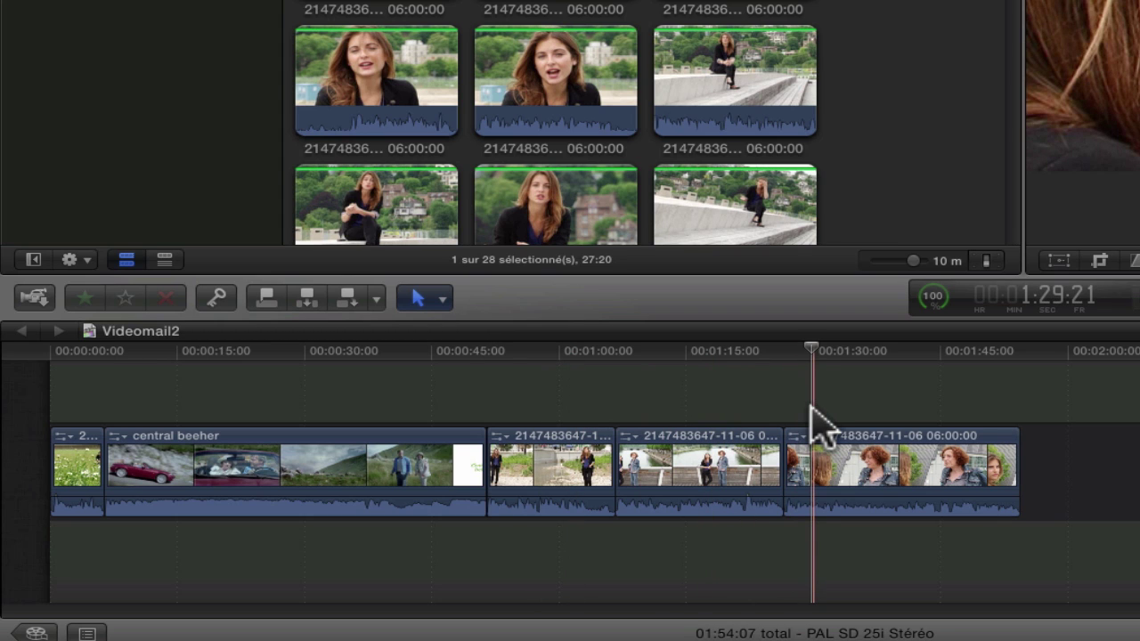
Undo the overwrite of the over-the-shoulder clip in the timeline
key(s)
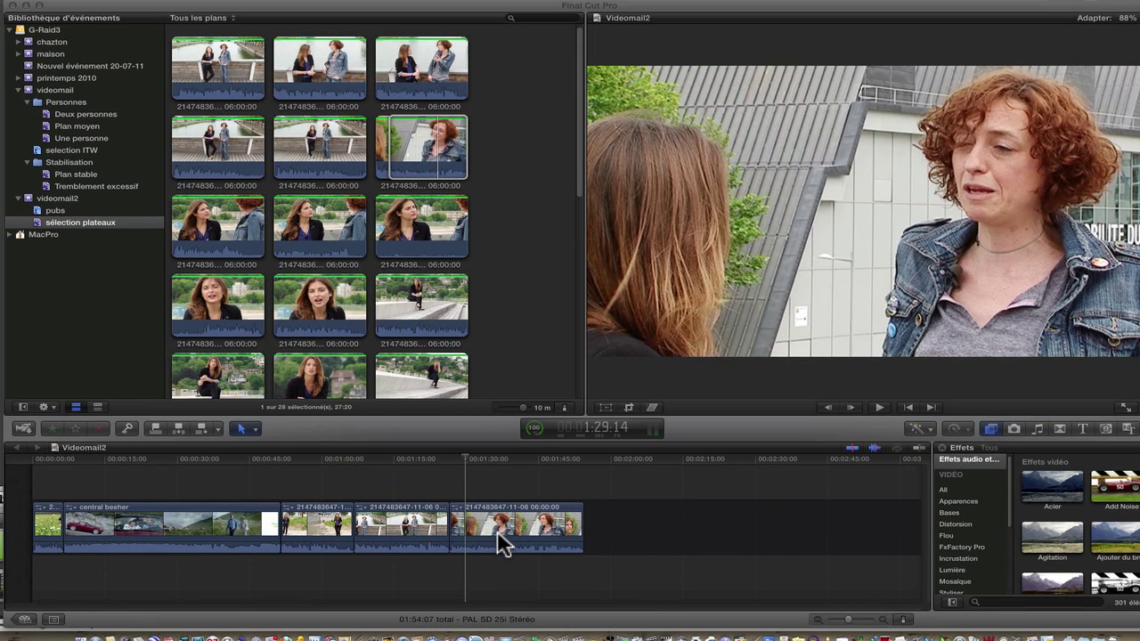
click(667, 540)
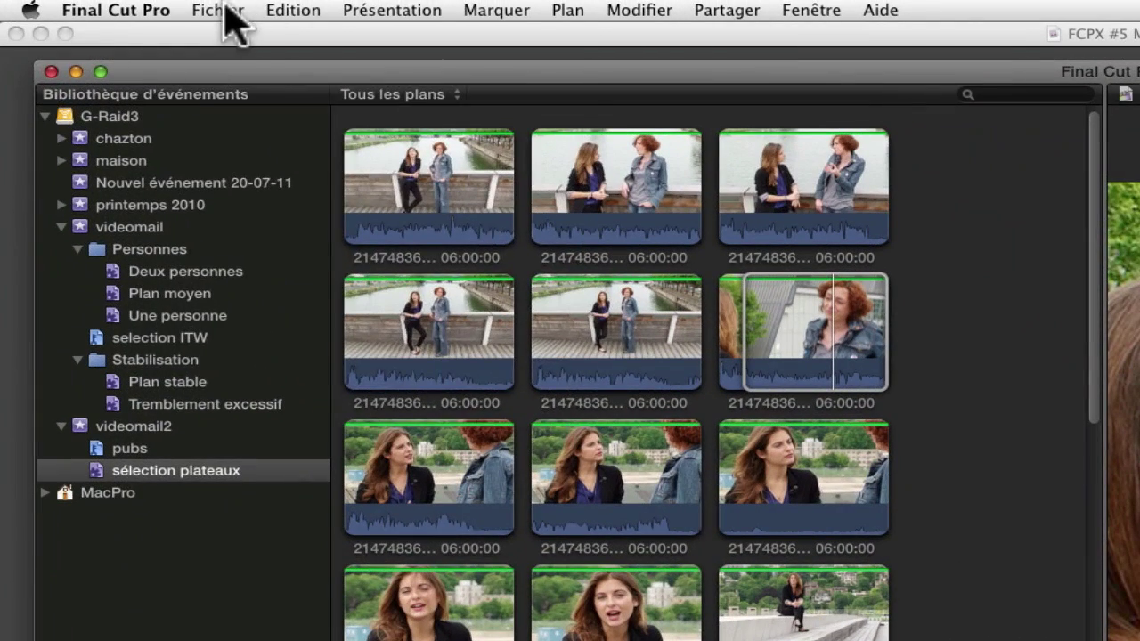
click(223, 11)
mouse_move(322, 12)
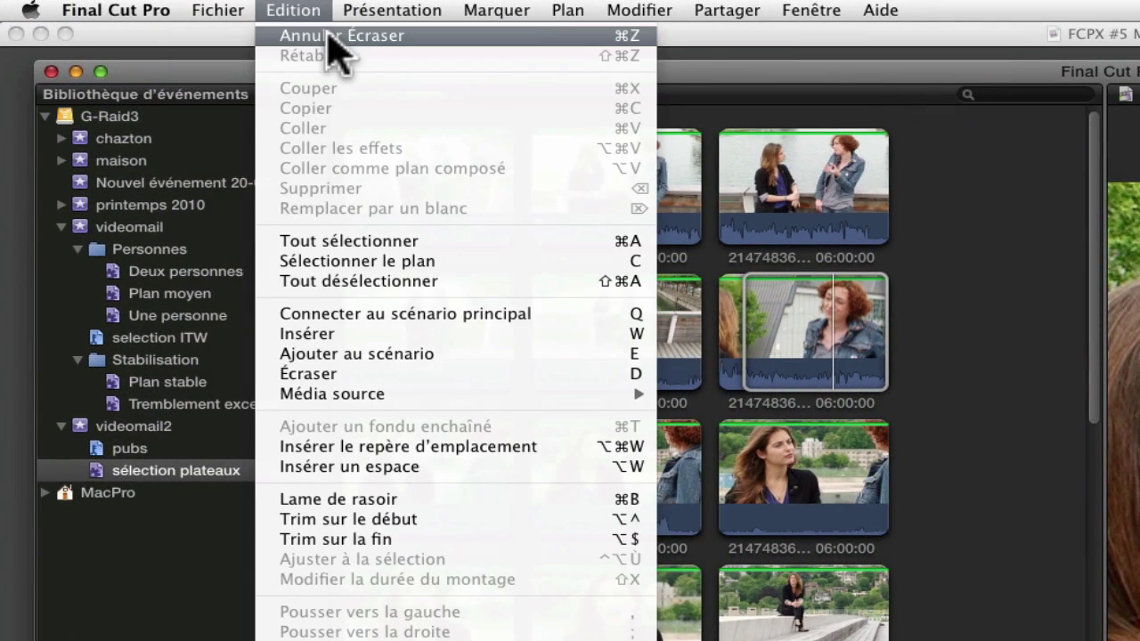
click(328, 35)
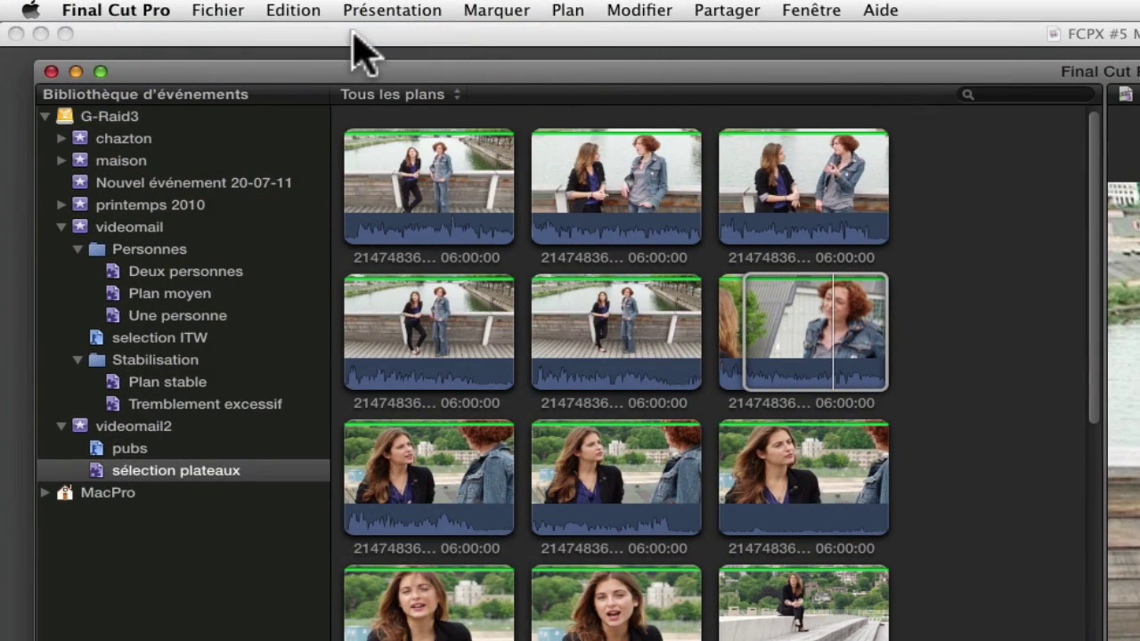
Connect the marked over-the-shoulder range above the end of the bridge clip at the playhead, then play the storyline from about 1:19:04
click(781, 337)
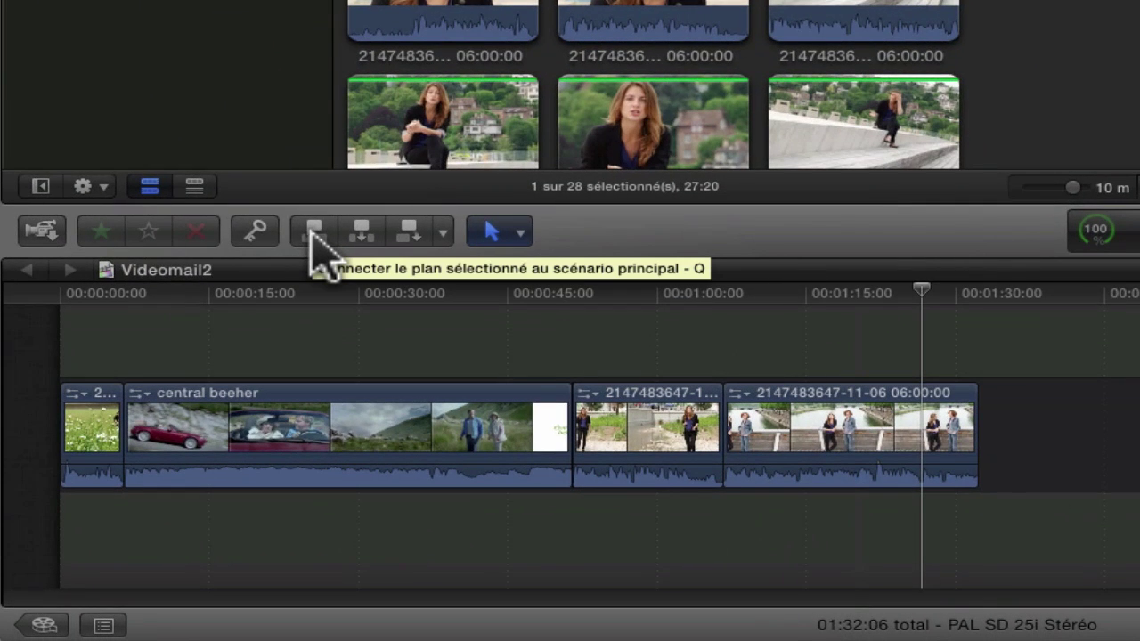
click(313, 233)
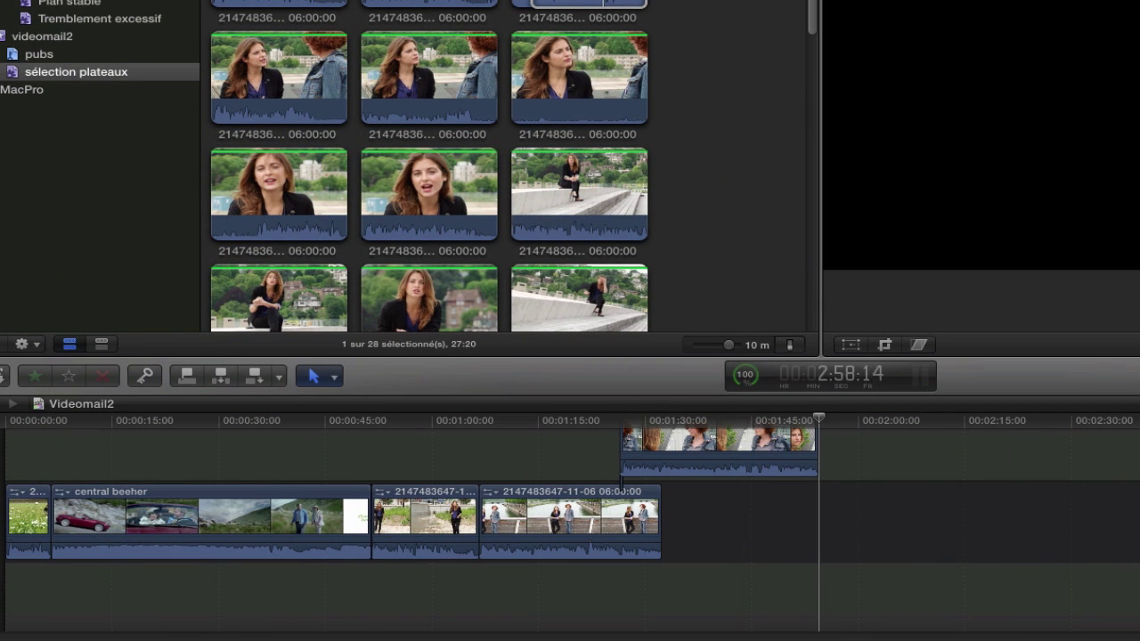
scroll(570, 526, up, 2)
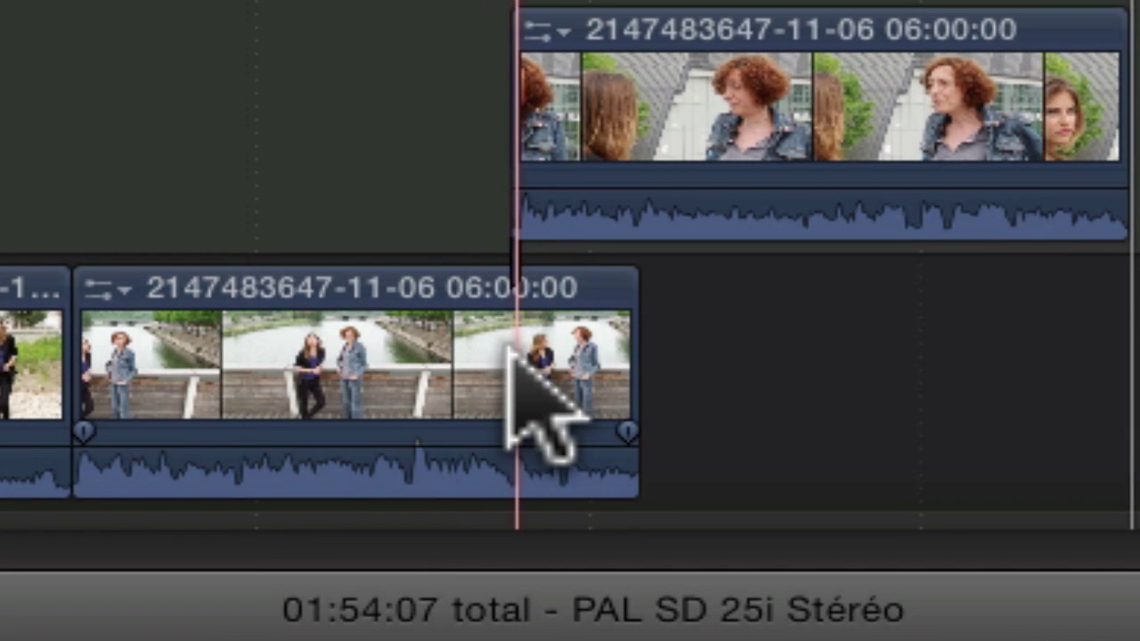
click(353, 349)
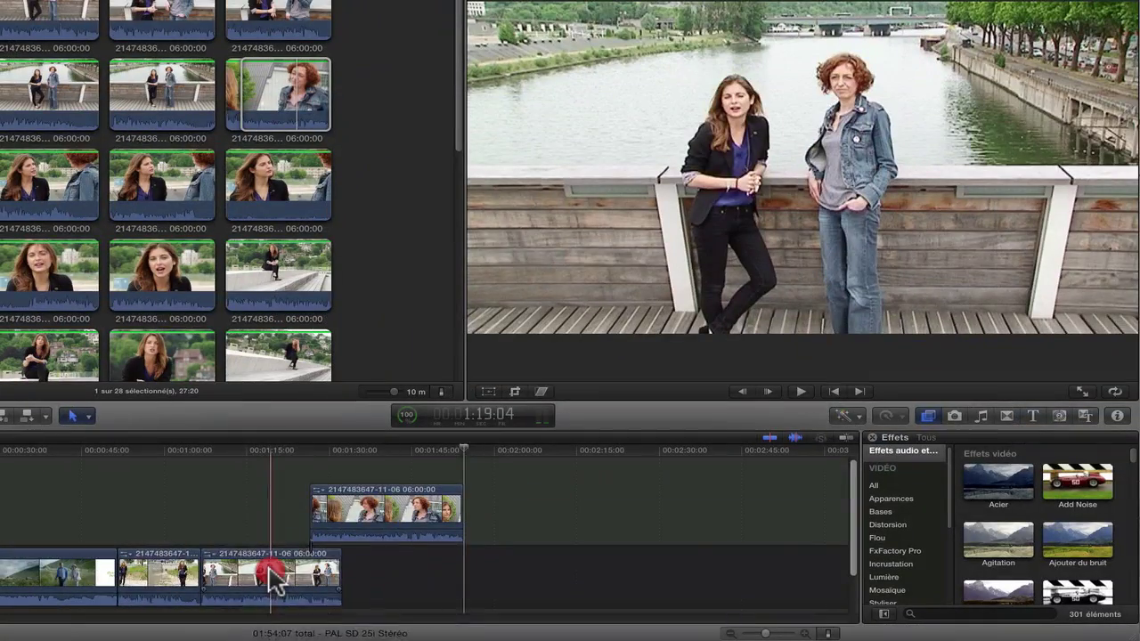
key(space)
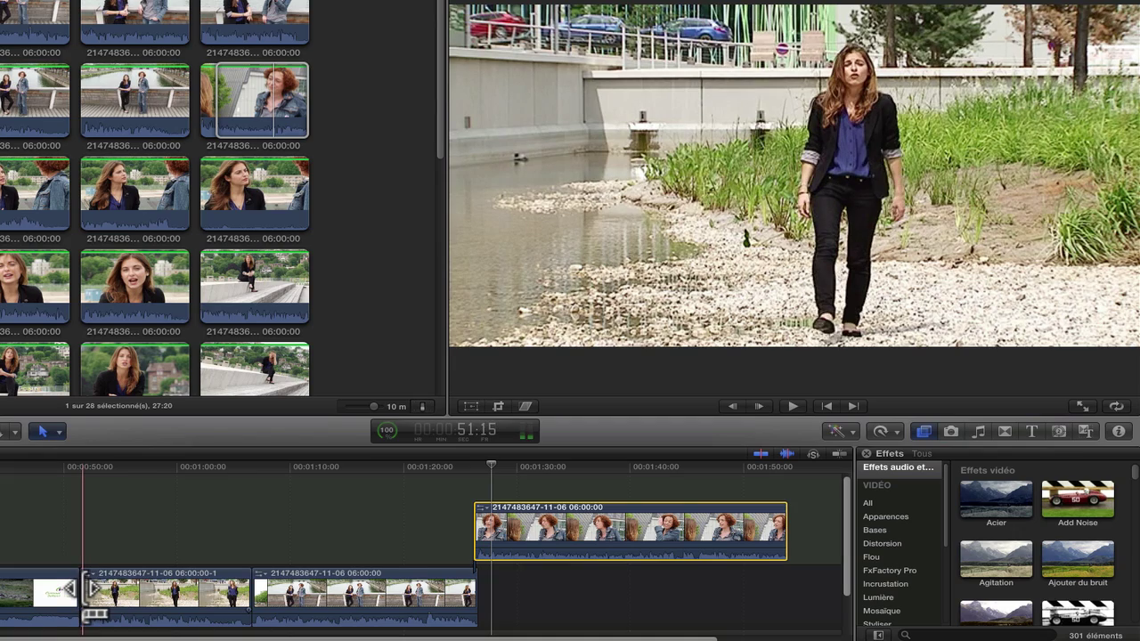
Ripple-trim the edges at the cut between the central beeher clip and the walking clip
click(88, 587)
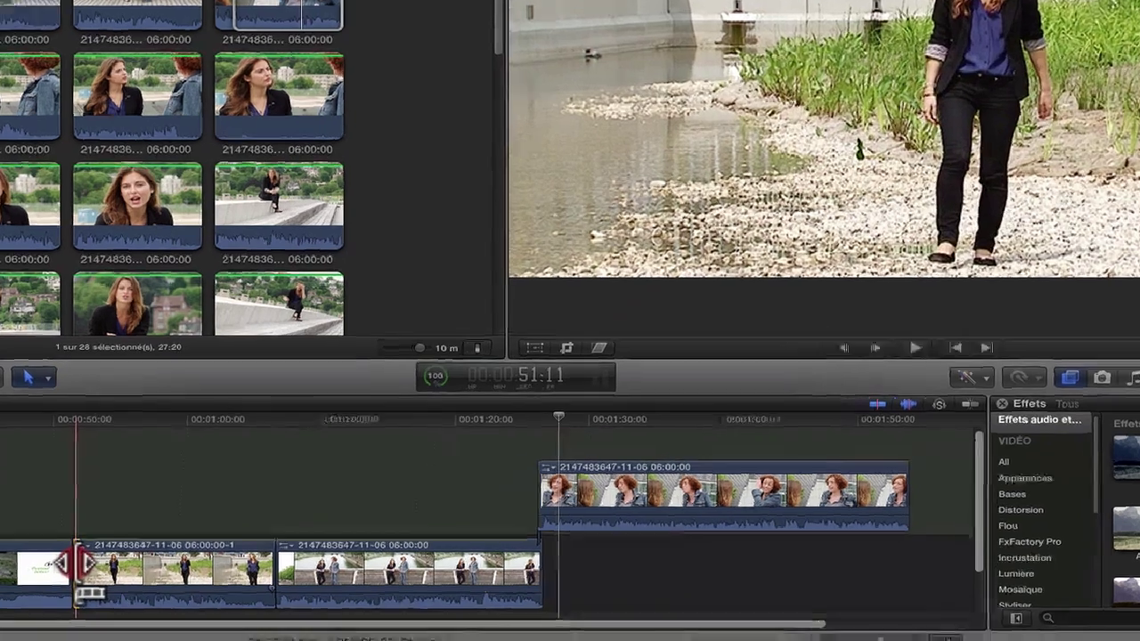
drag(88, 587, 82, 586)
drag(56, 523, 63, 523)
click(62, 526)
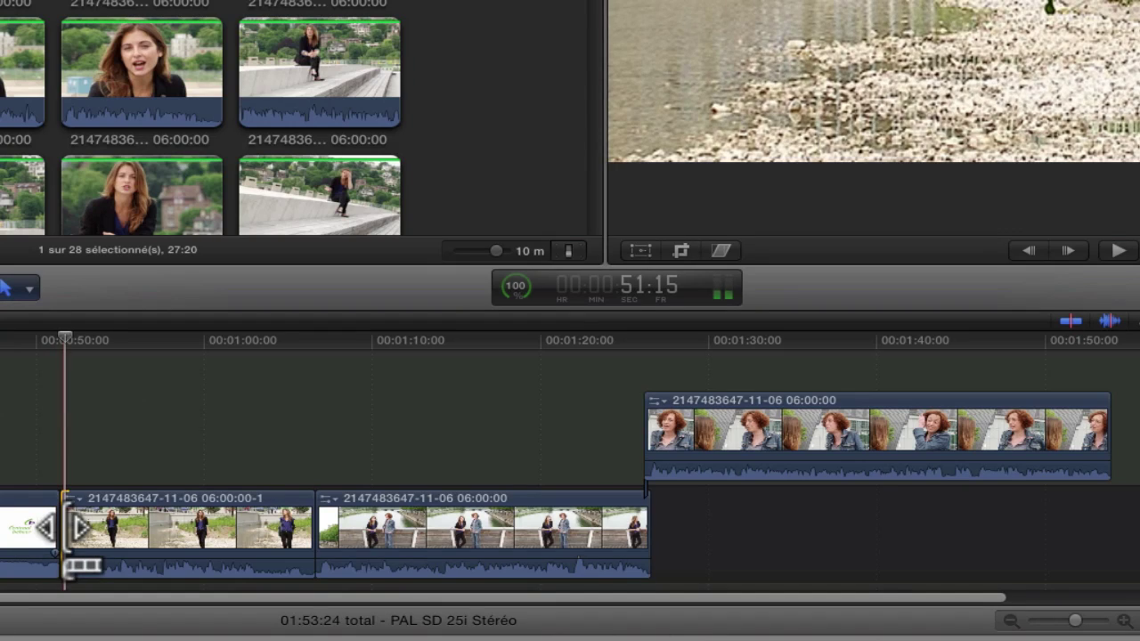
mouse_move(64, 527)
mouse_down()
mouse_move(7, 525)
mouse_move(60, 525)
mouse_move(45, 526)
mouse_up()
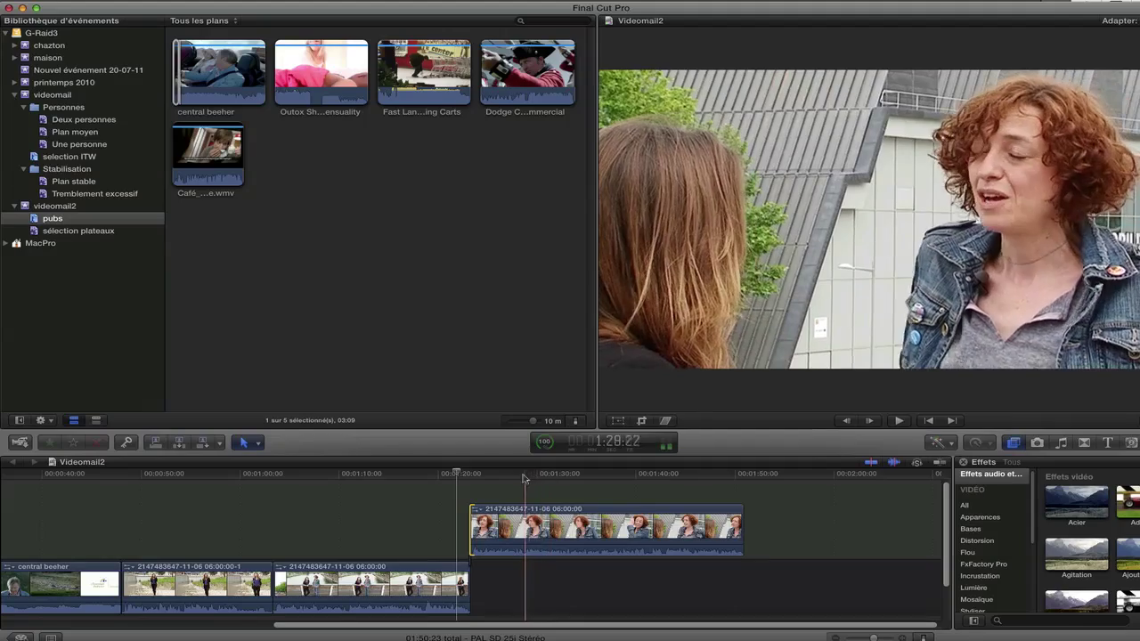
Play the connected clip from about 1:28:22, then mark a short range in the Outox commercial from about 44:19 to 46:09
click(524, 475)
key(space)
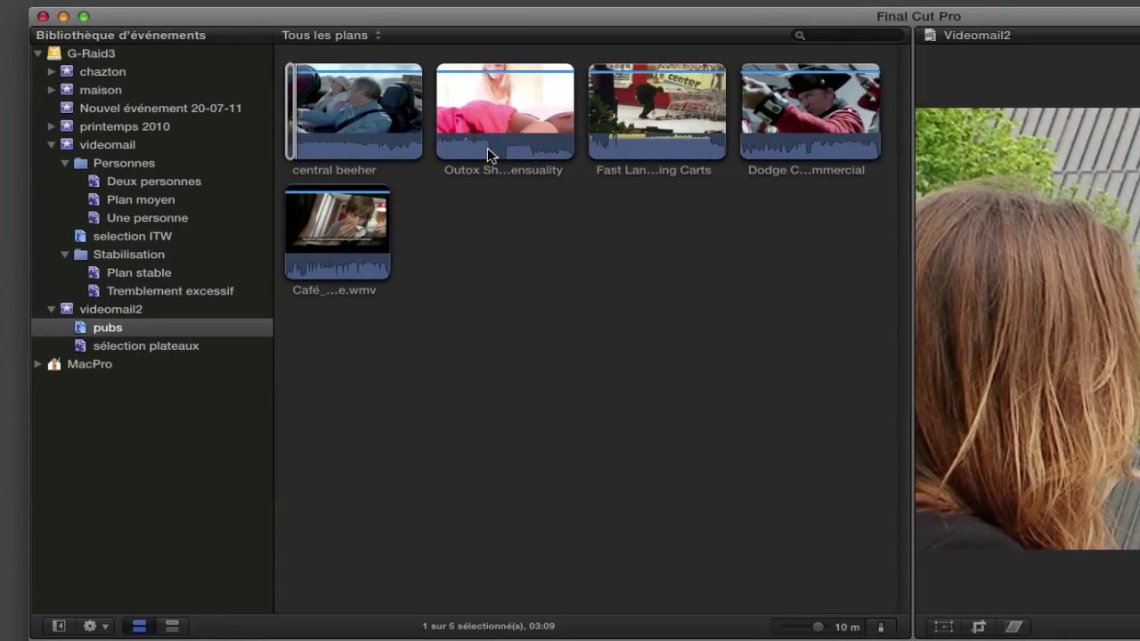
click(487, 153)
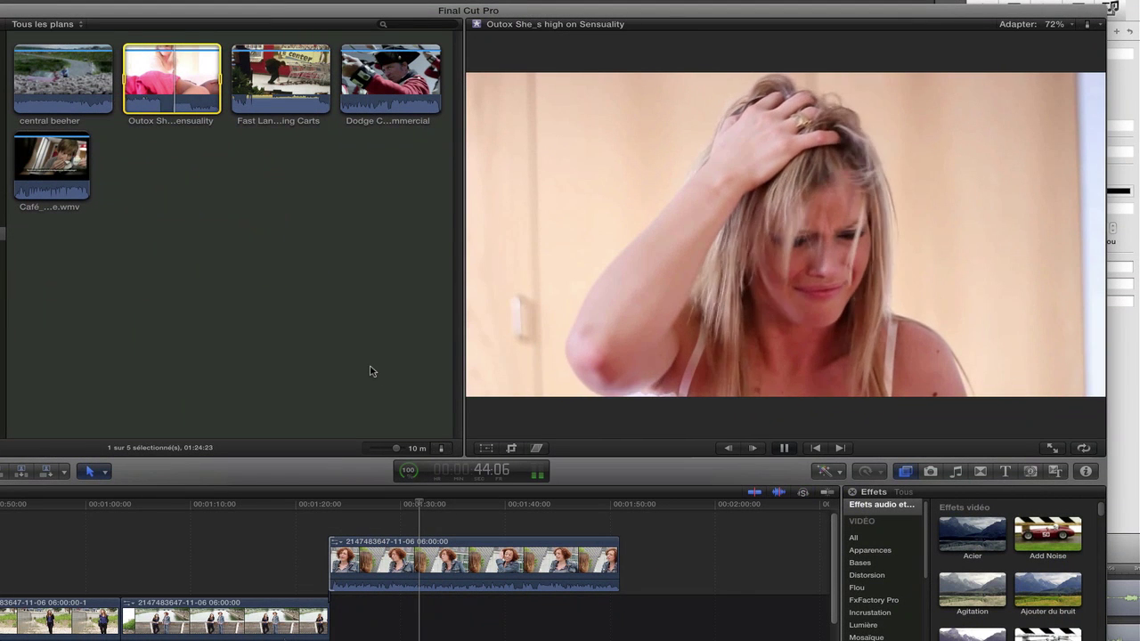
key(space)
key(i)
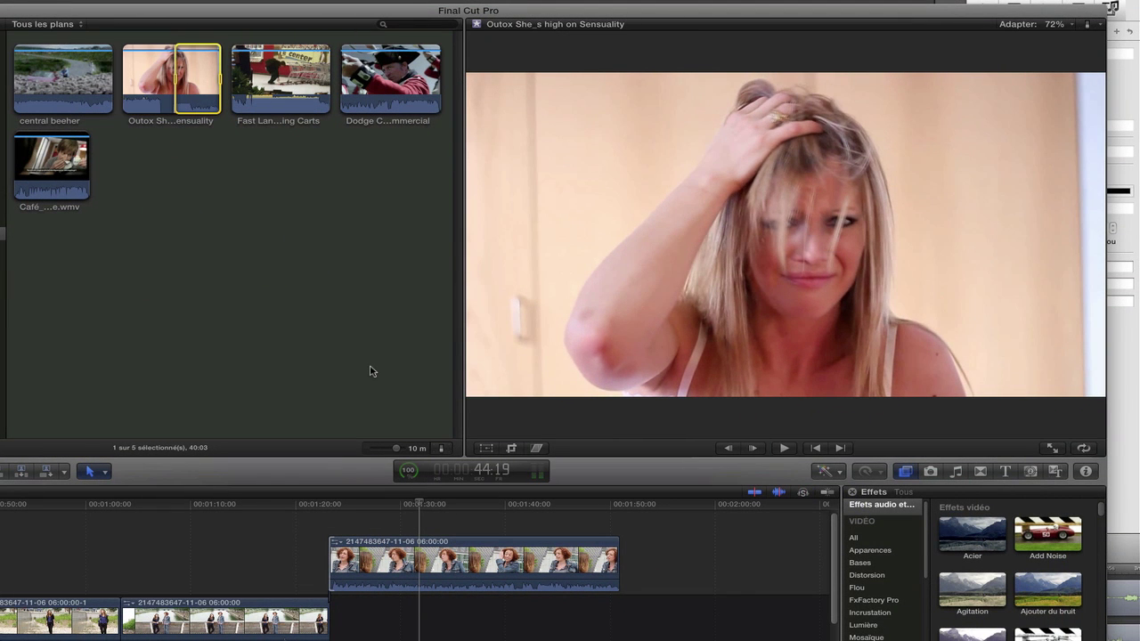
key(space)
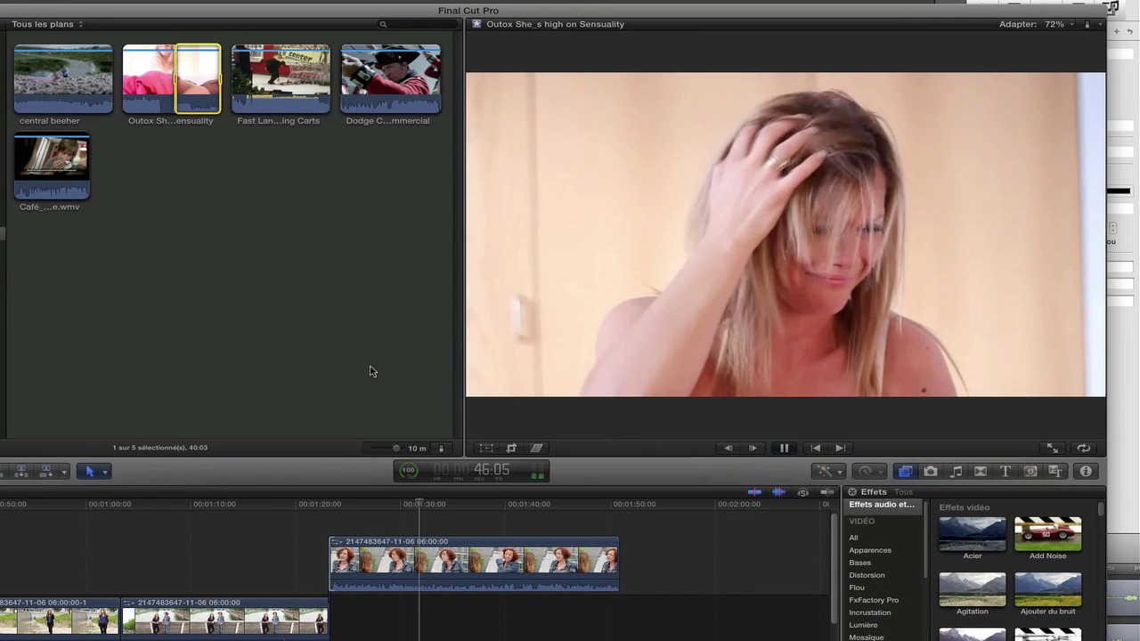
key(o)
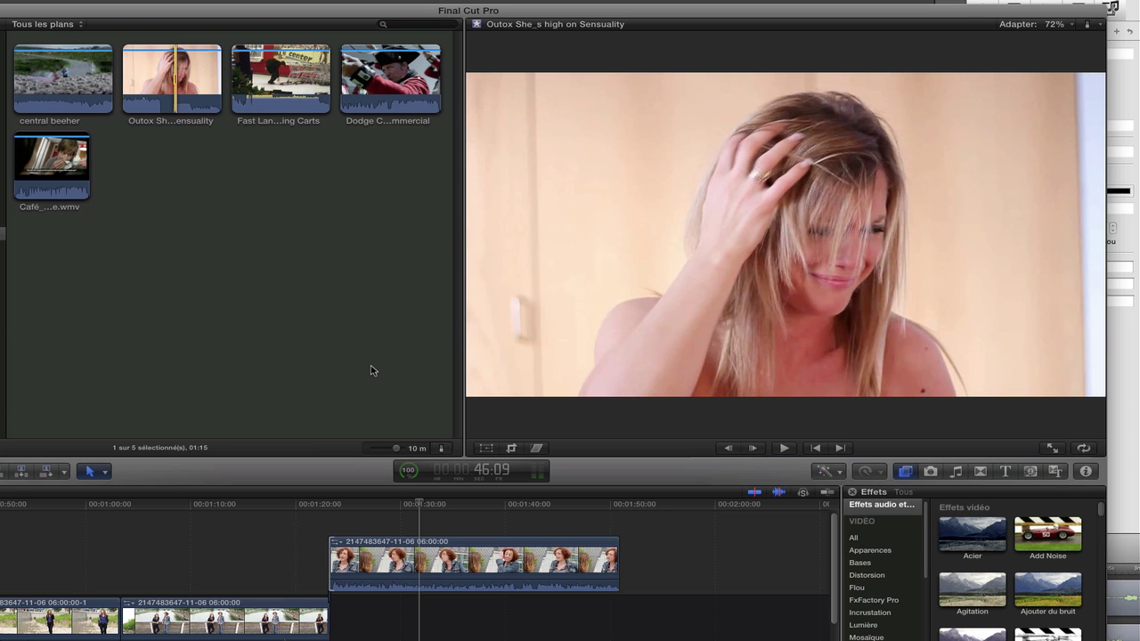
Try connecting the Outox excerpt above the over-the-shoulder clip at about 1:36:23, then undo it
click(371, 505)
key(space)
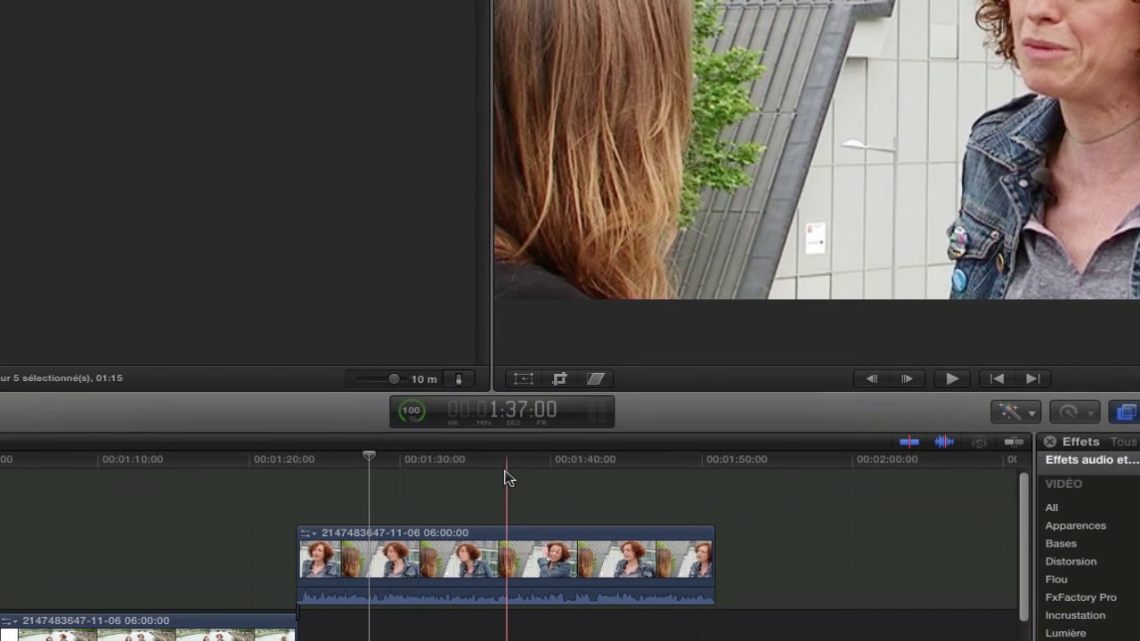
key(q)
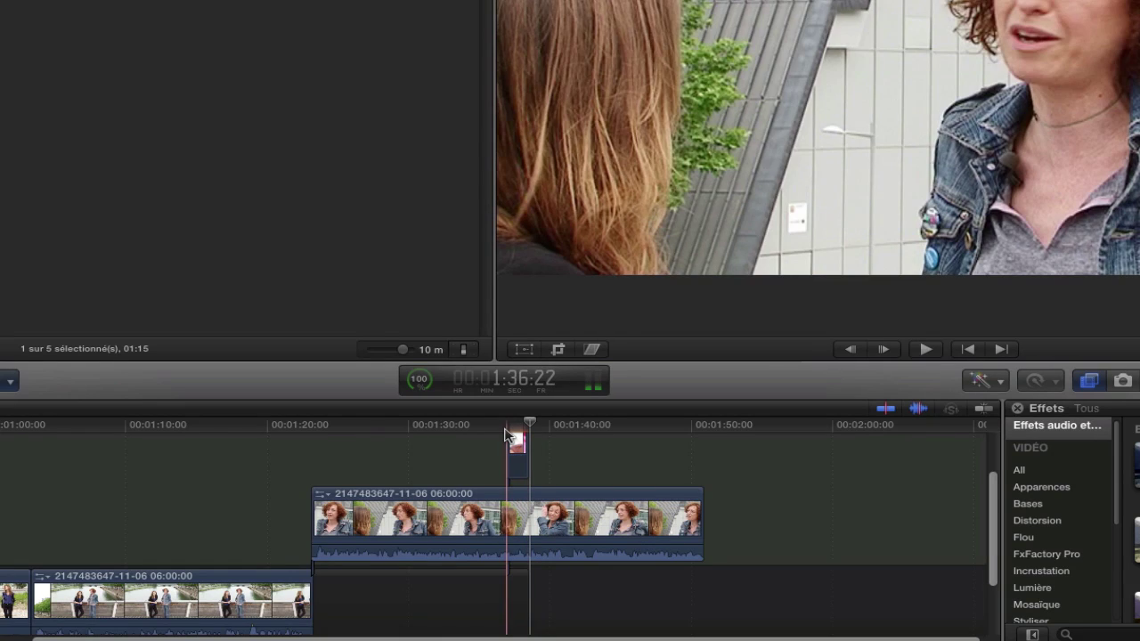
key(Up)
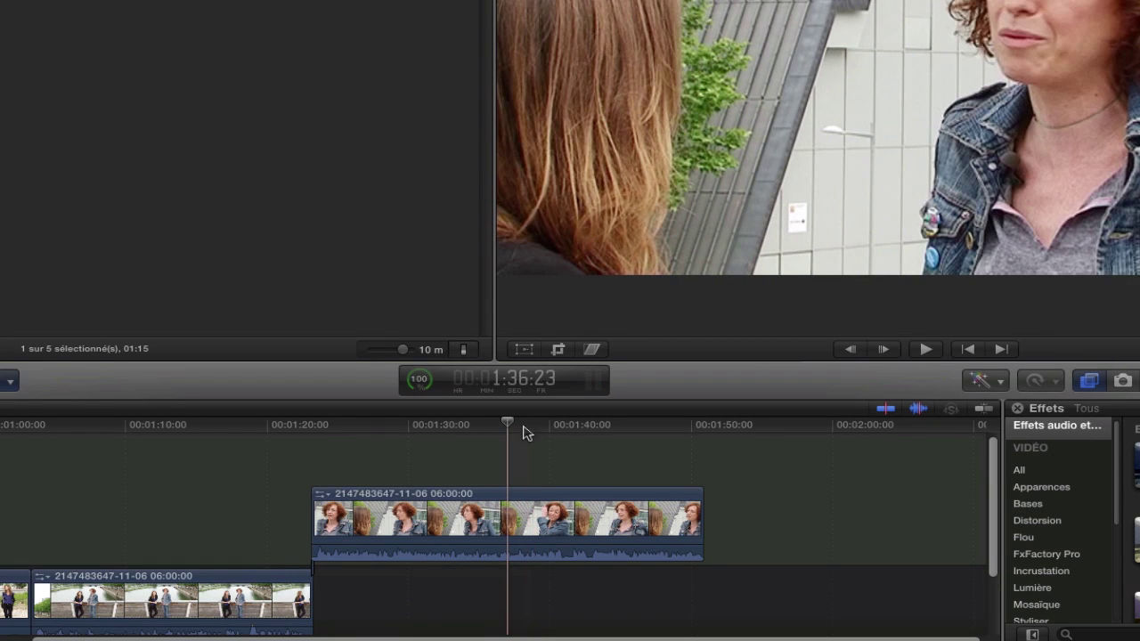
Connect the Outox excerpt above the over-the-shoulder clip at about 1:28:18 and again at about 1:38:18
click(392, 435)
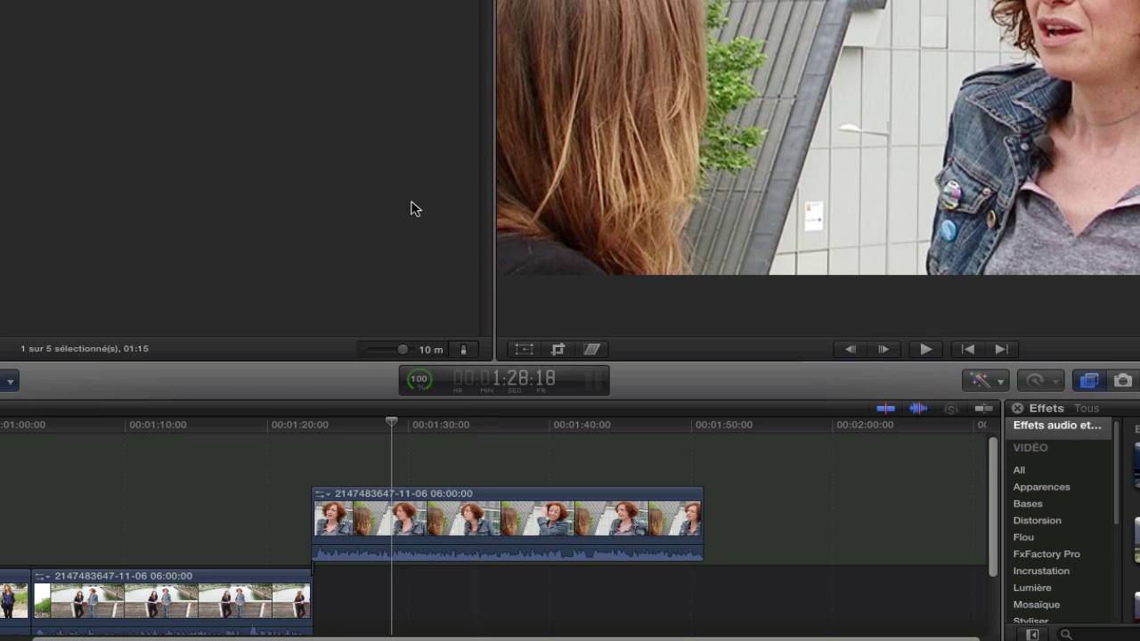
key(q)
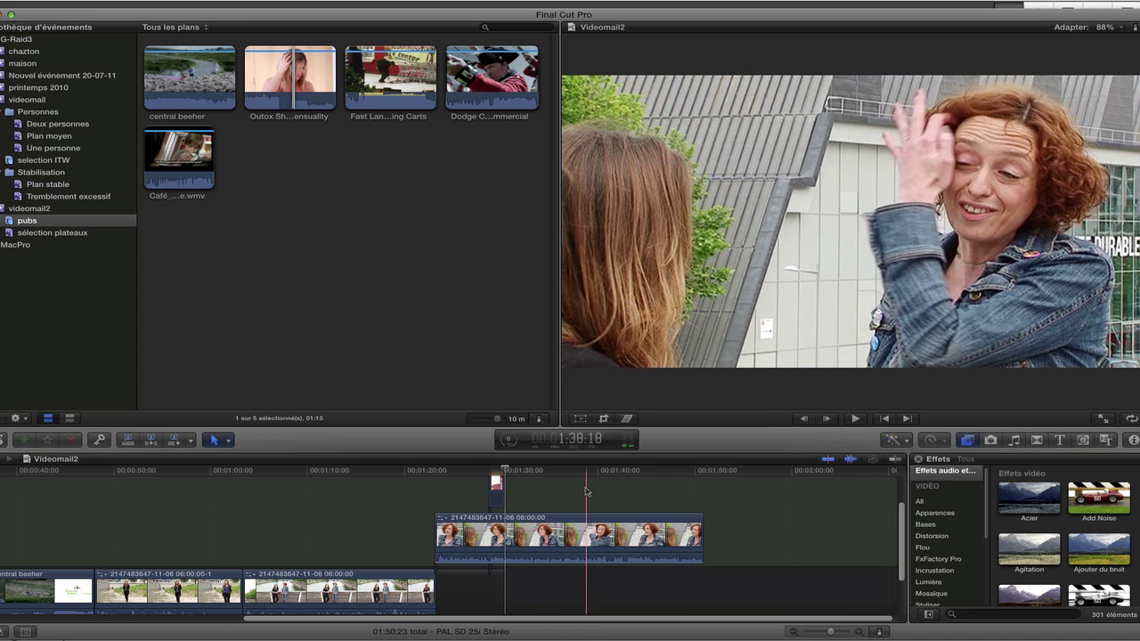
key(q)
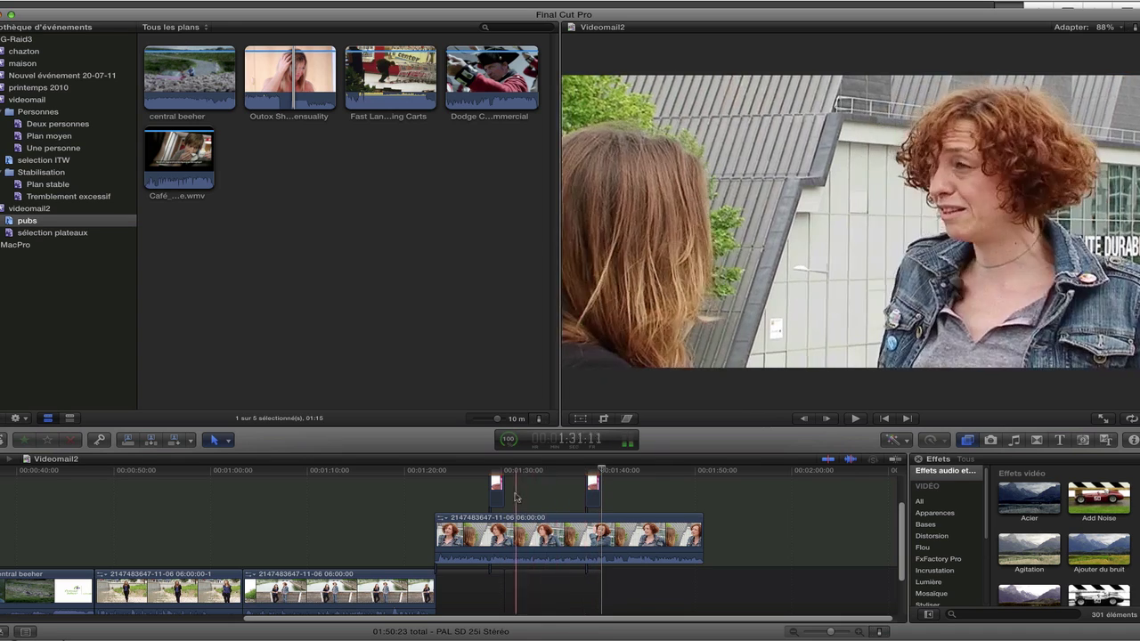